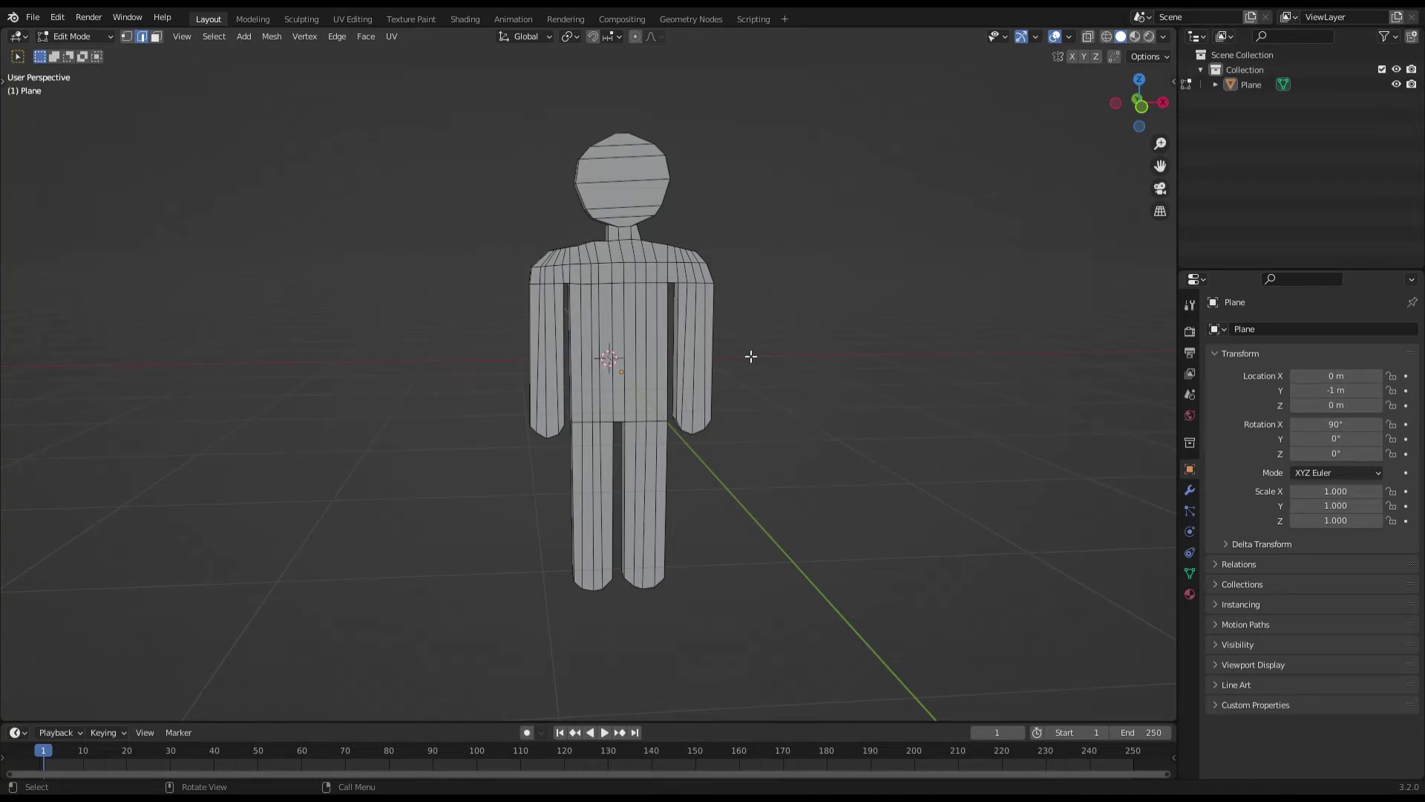
Step: Switch to Object Mode, orbit to check the figure's thickness, and select the stick-man
click(97, 36)
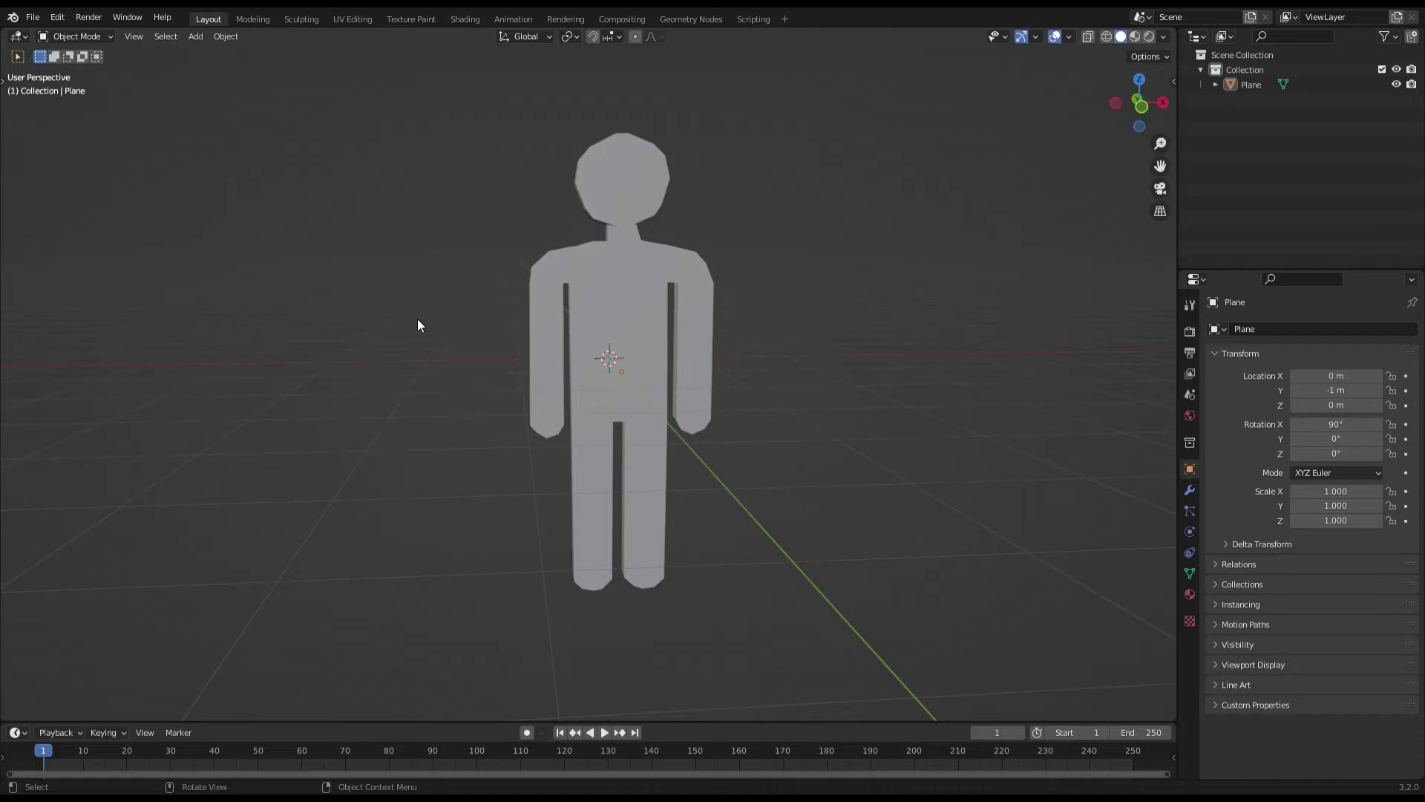
mouse_move(418, 319)
middle_down()
mouse_move(808, 338)
mouse_move(735, 344)
middle_up()
click(758, 347)
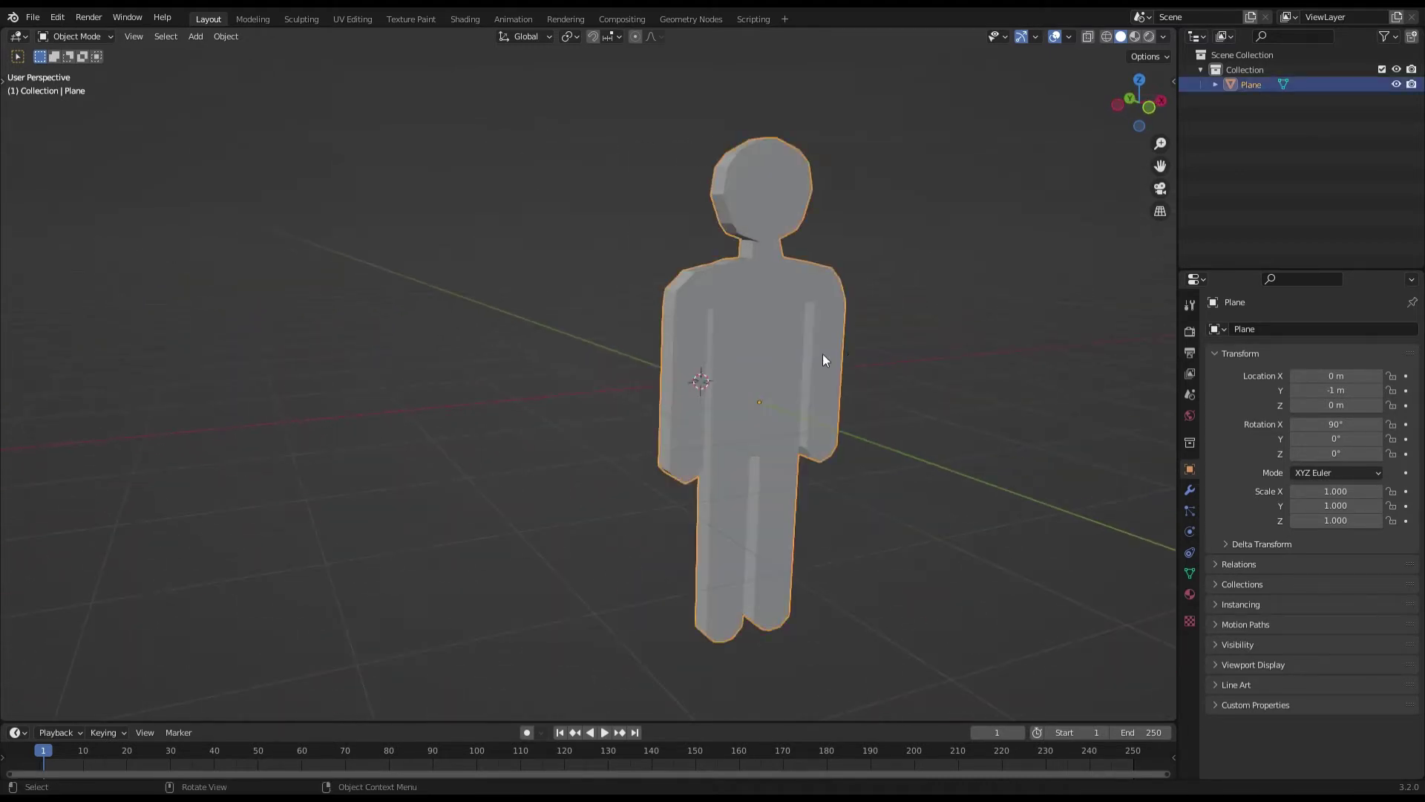
mouse_move(848, 354)
middle_down()
mouse_move(973, 364)
mouse_move(849, 362)
mouse_move(805, 382)
mouse_move(926, 372)
mouse_move(952, 389)
mouse_move(887, 385)
middle_up()
click(972, 364)
click(700, 384)
click(915, 384)
click(730, 362)
click(831, 357)
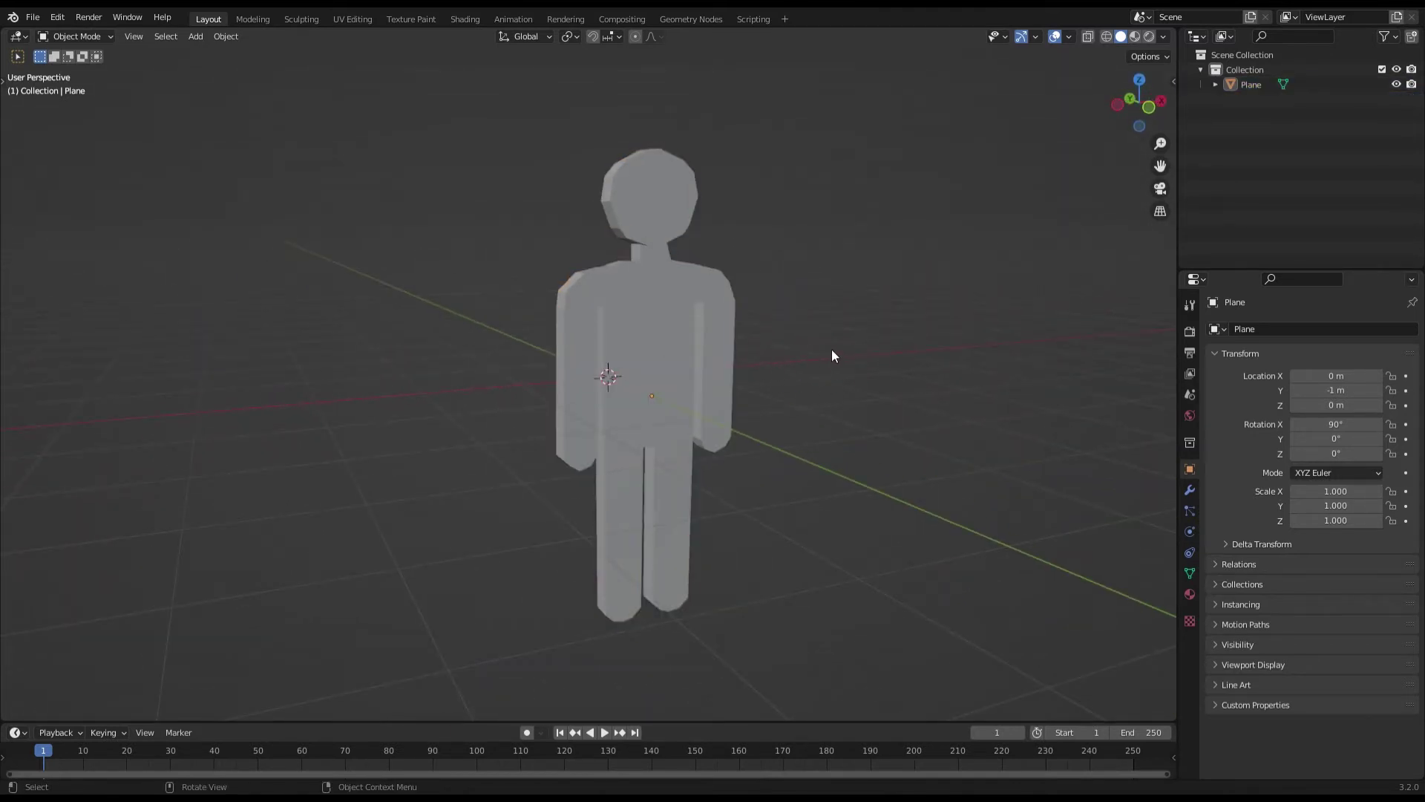
click(720, 354)
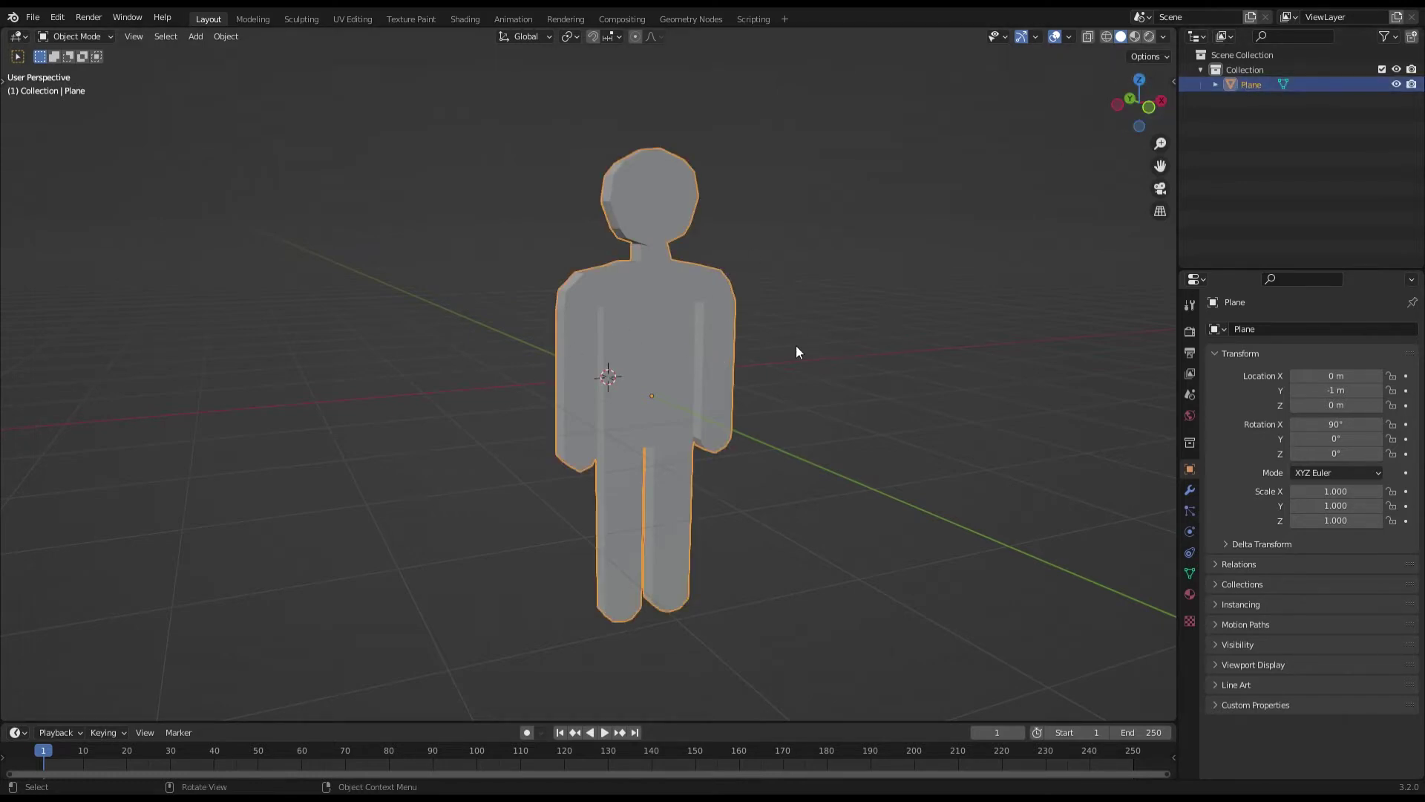
Step: Add a single-bone armature from the Shift+A menu and view it from the side
key(shift+a)
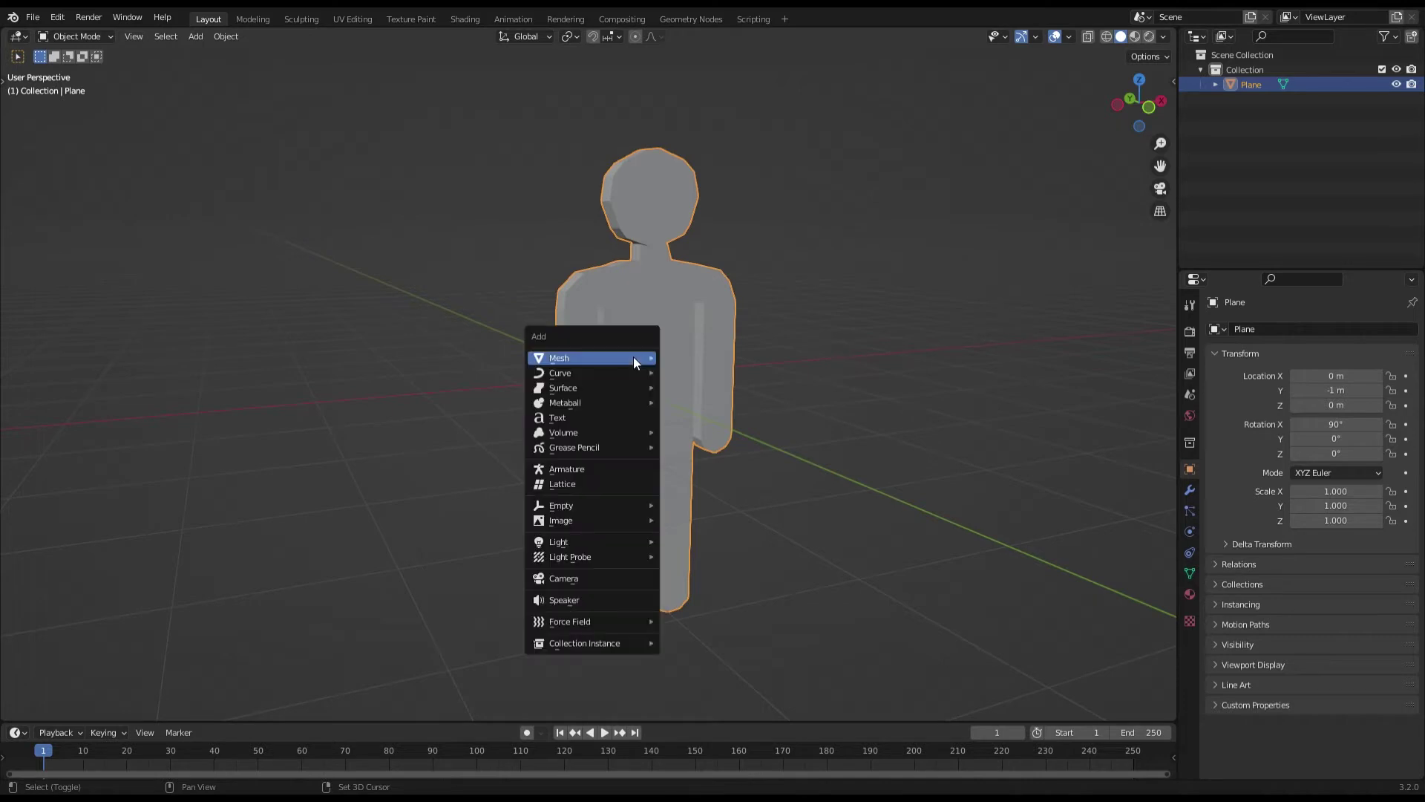
click(588, 471)
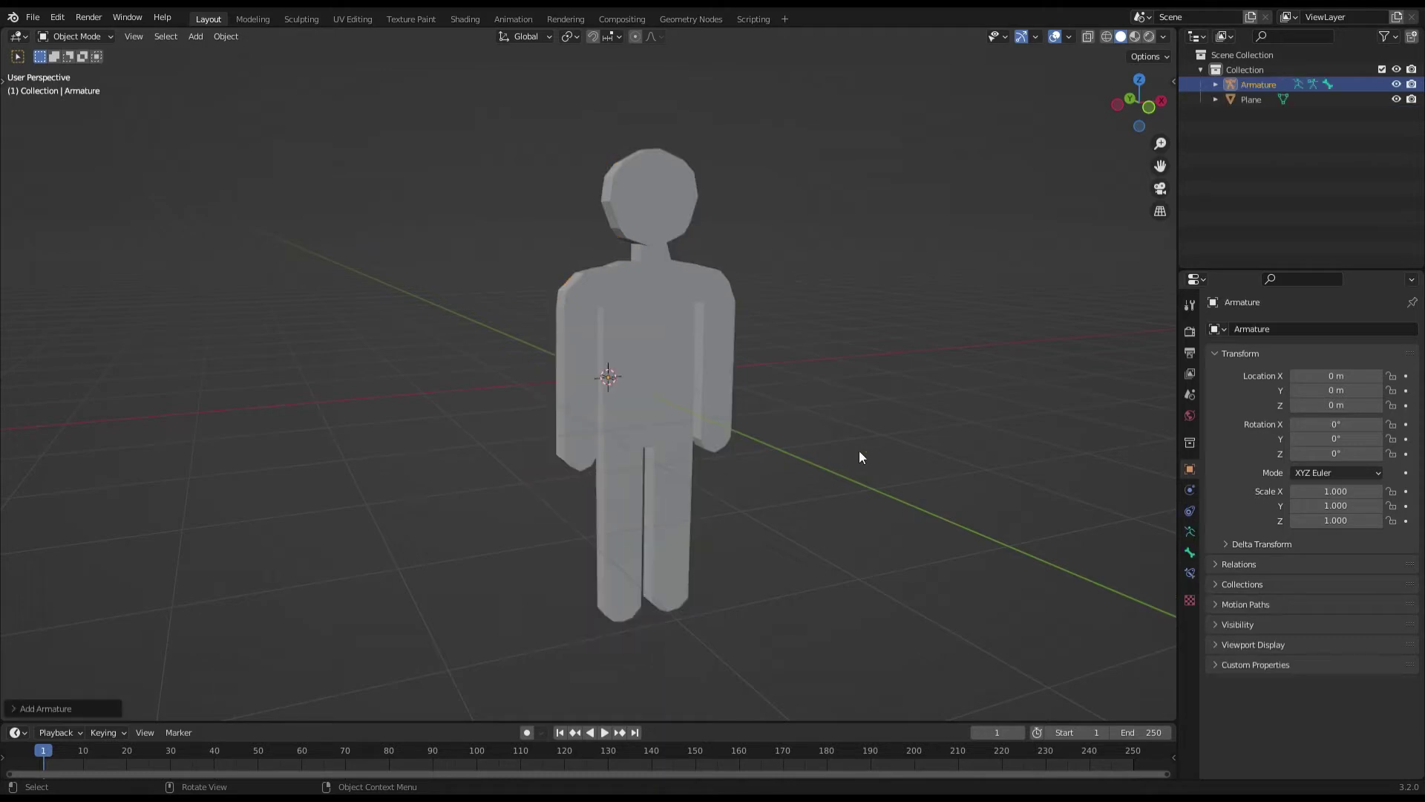
mouse_move(926, 400)
middle_down()
mouse_move(700, 332)
mouse_move(609, 333)
middle_up()
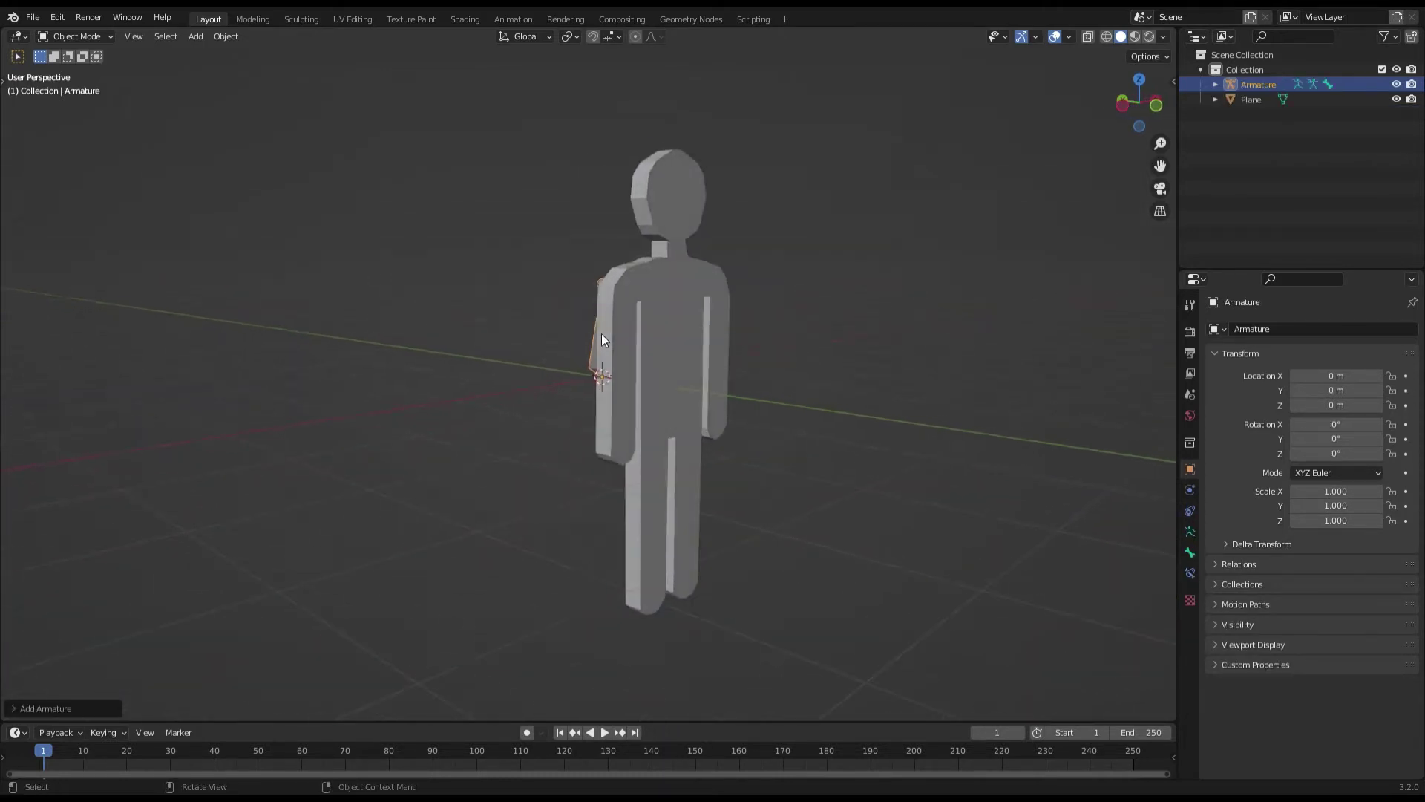
middle_drag(1047, 297, 1114, 309)
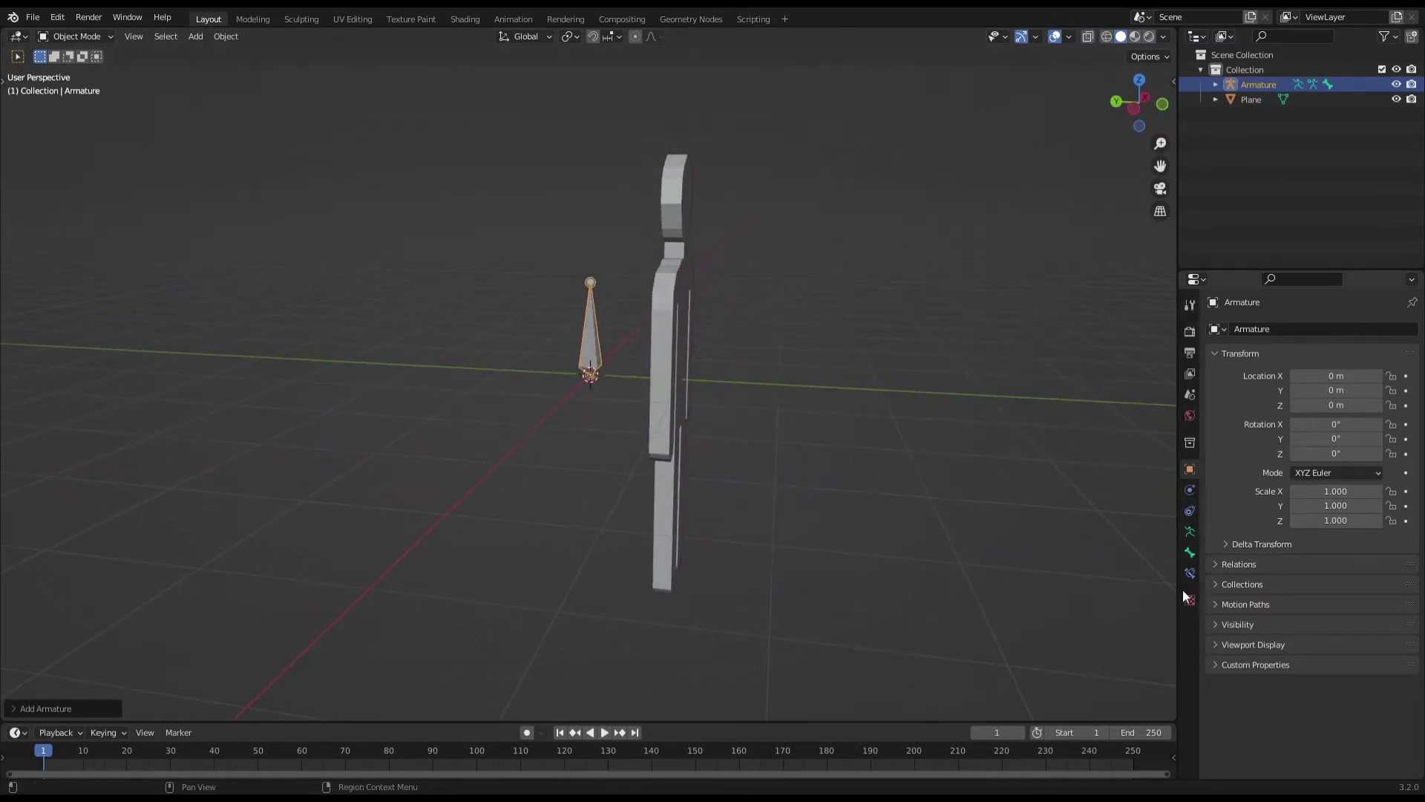
Step: Enable In Front in the armature's Viewport Display settings
click(1189, 533)
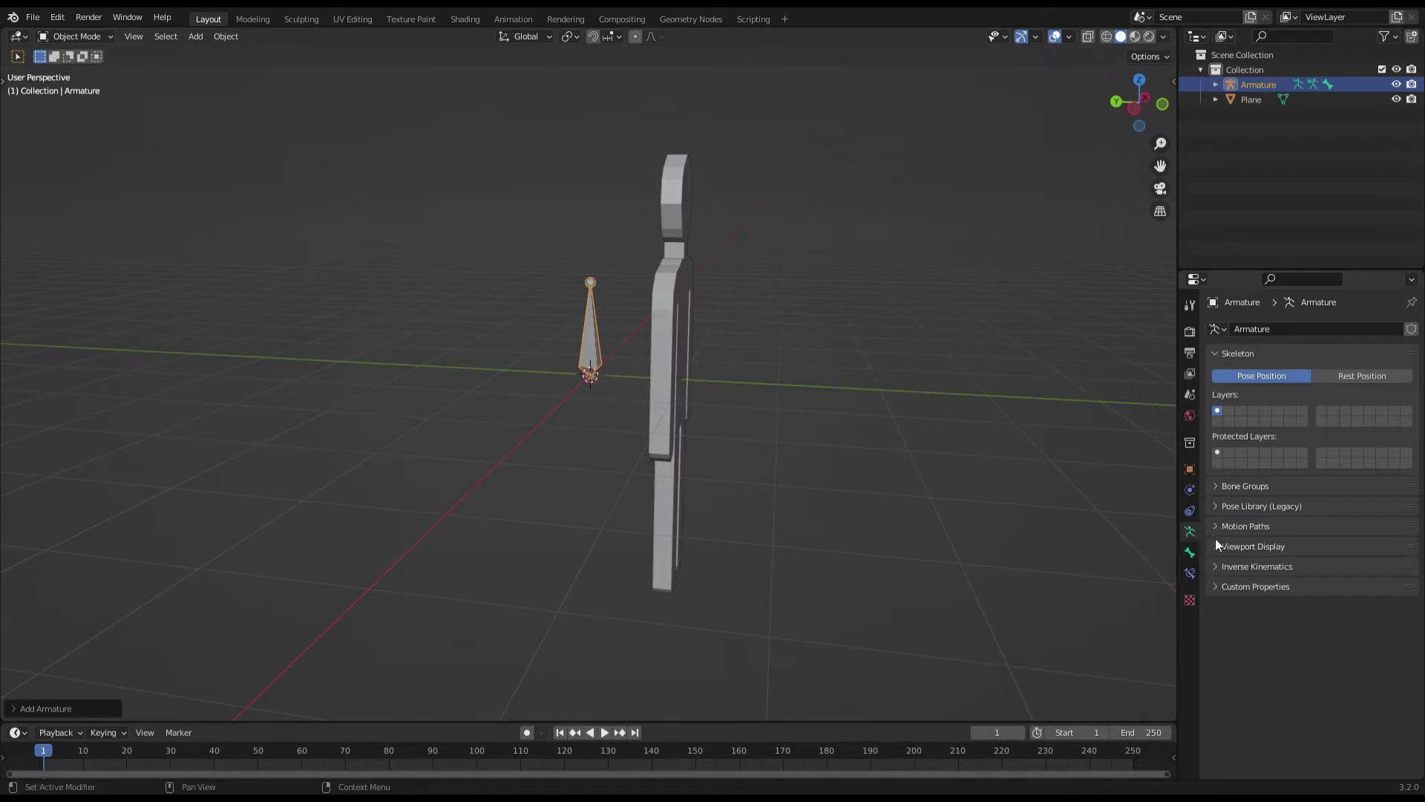
click(1215, 546)
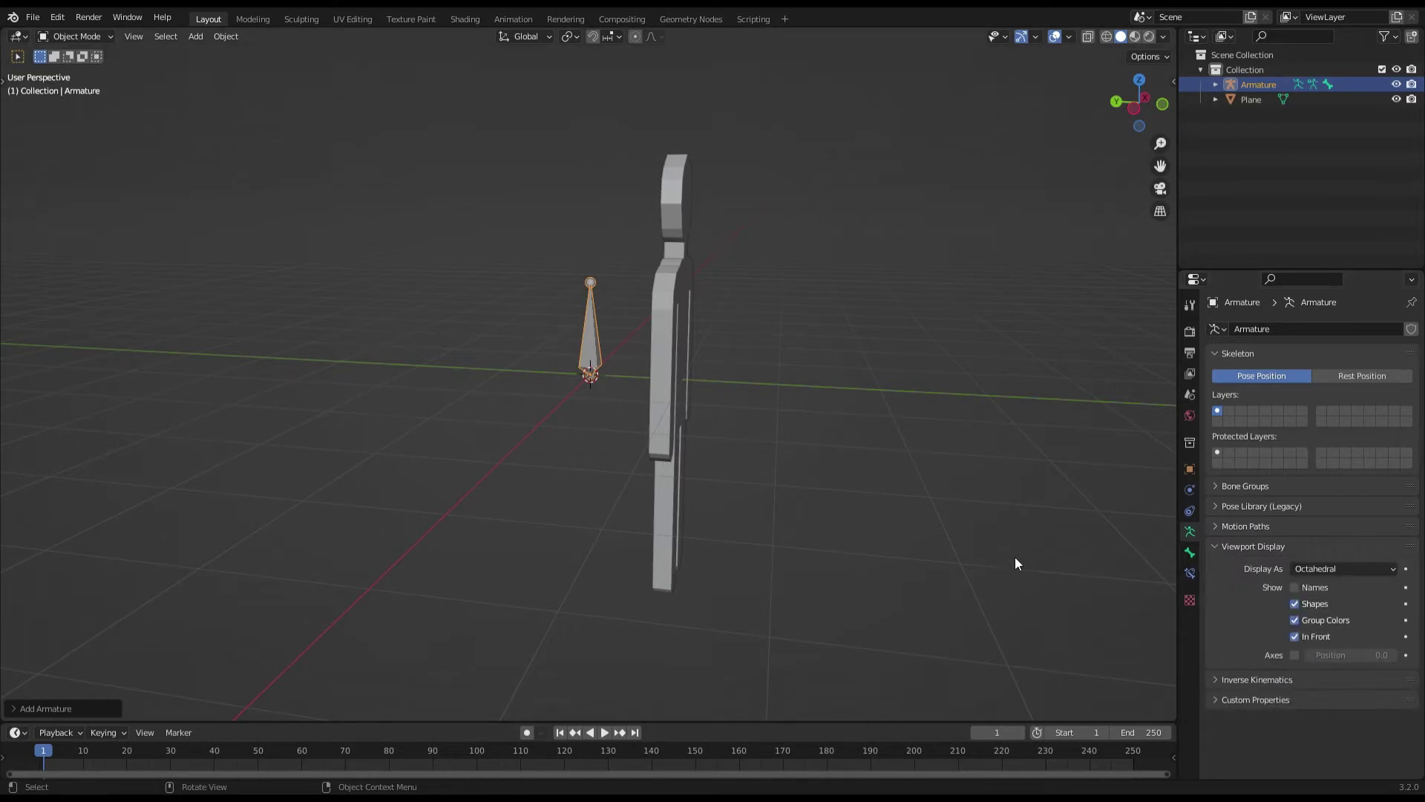
mouse_move(1009, 553)
middle_down()
mouse_move(918, 554)
mouse_move(1281, 654)
mouse_move(914, 455)
mouse_move(846, 471)
mouse_move(865, 456)
mouse_move(875, 468)
mouse_move(850, 449)
mouse_move(891, 454)
mouse_move(854, 455)
mouse_move(1266, 646)
mouse_move(840, 445)
mouse_move(844, 487)
mouse_move(883, 442)
mouse_move(841, 349)
mouse_move(846, 425)
mouse_move(987, 485)
mouse_move(806, 467)
mouse_move(957, 449)
mouse_move(694, 297)
middle_up()
click(1295, 635)
Step: Set the stick-man mesh's Location Y to 0 m, then reselect the armature
click(826, 469)
click(695, 296)
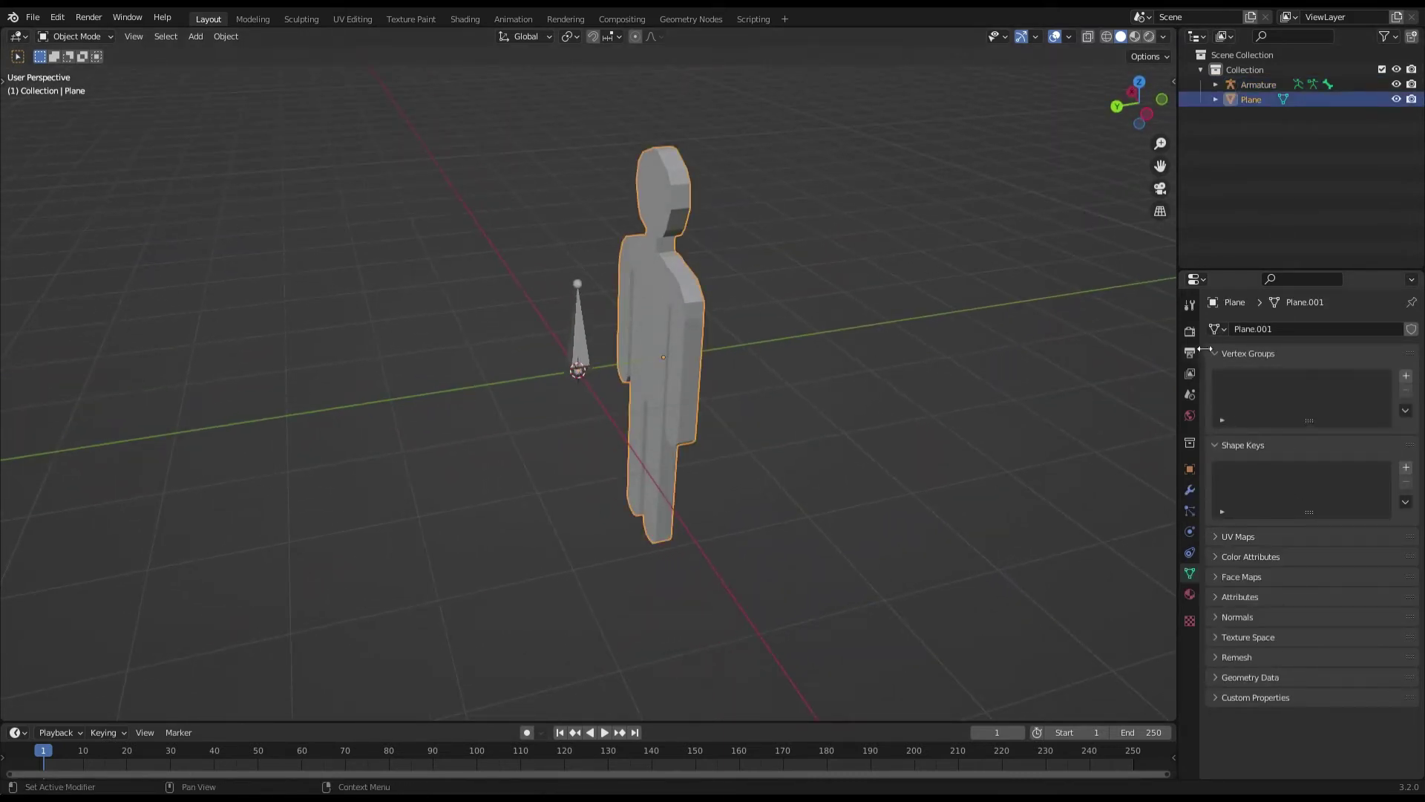
click(1189, 442)
click(1190, 468)
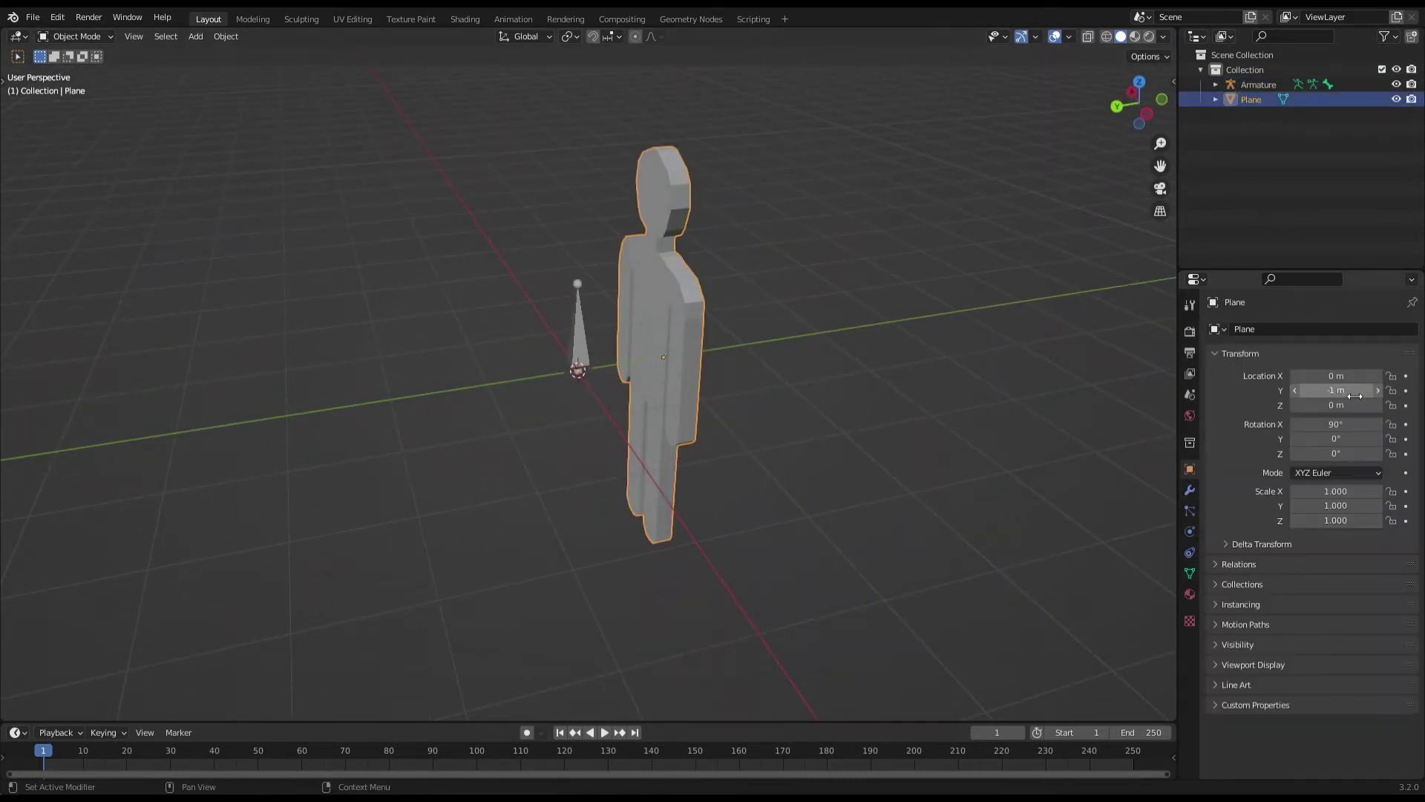
double_click(1359, 392)
text(0)
key(Return)
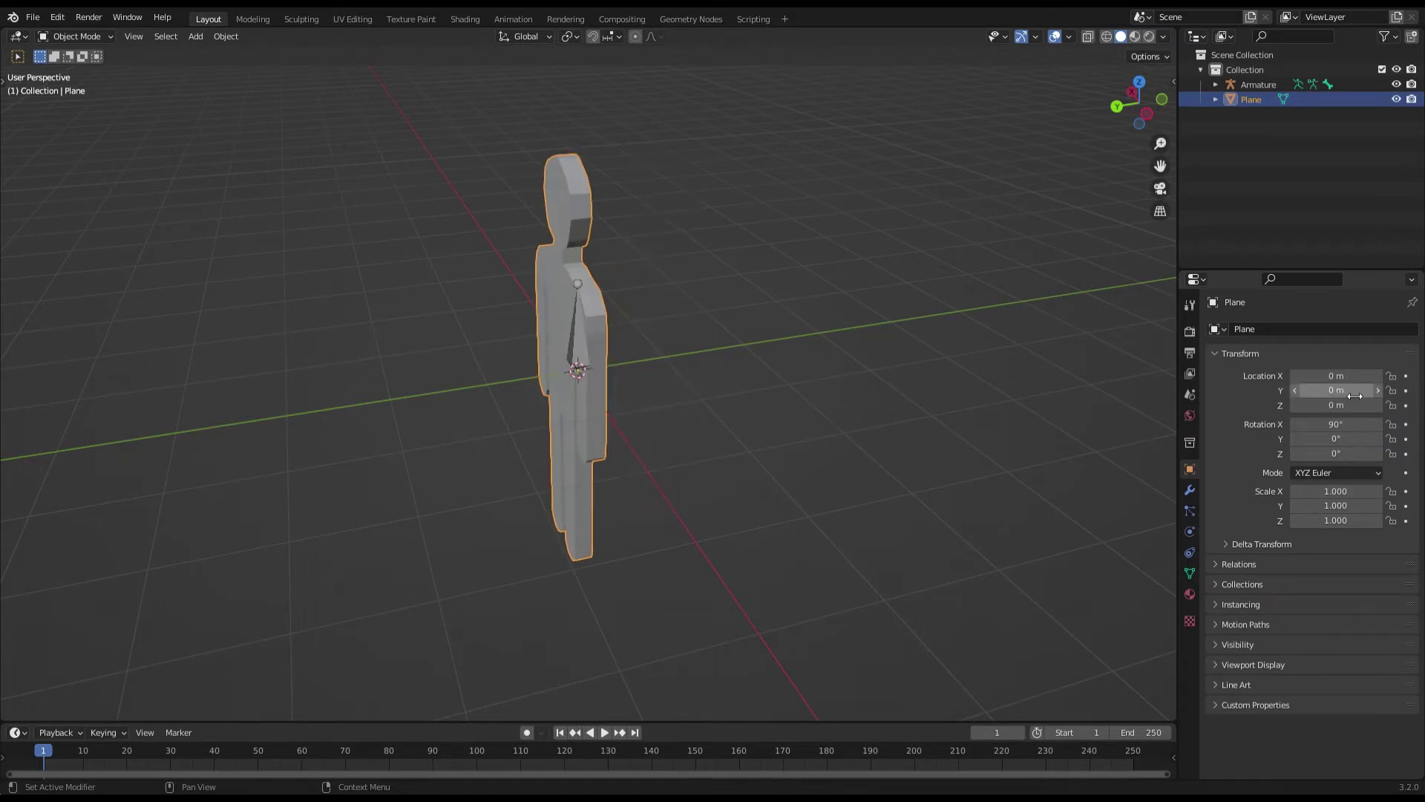
click(735, 400)
mouse_move(735, 399)
middle_down()
mouse_move(601, 346)
mouse_move(678, 391)
mouse_move(676, 410)
middle_up()
click(613, 354)
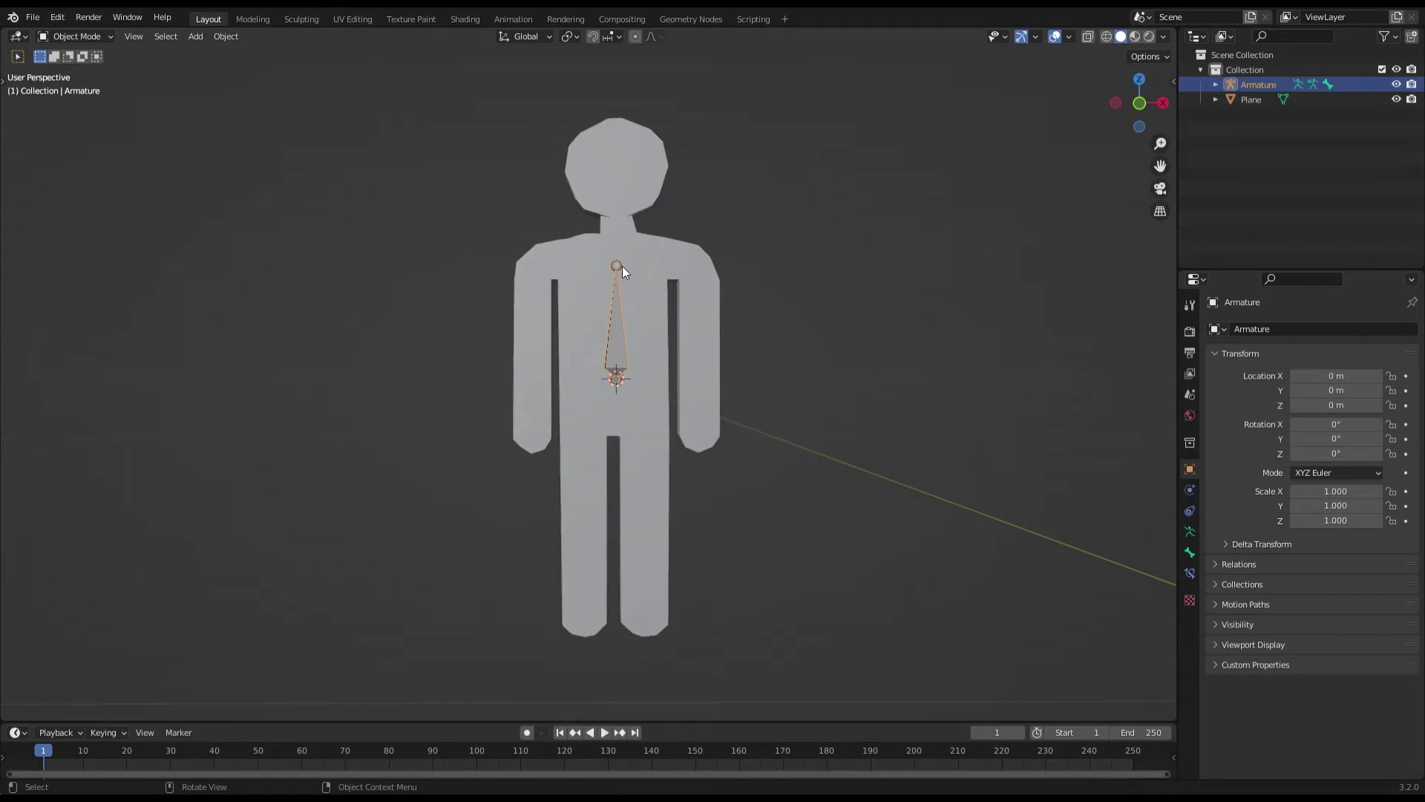
Step: Put the armature in Edit Mode, lower the bone tip, and switch to Front Orthographic view
click(89, 36)
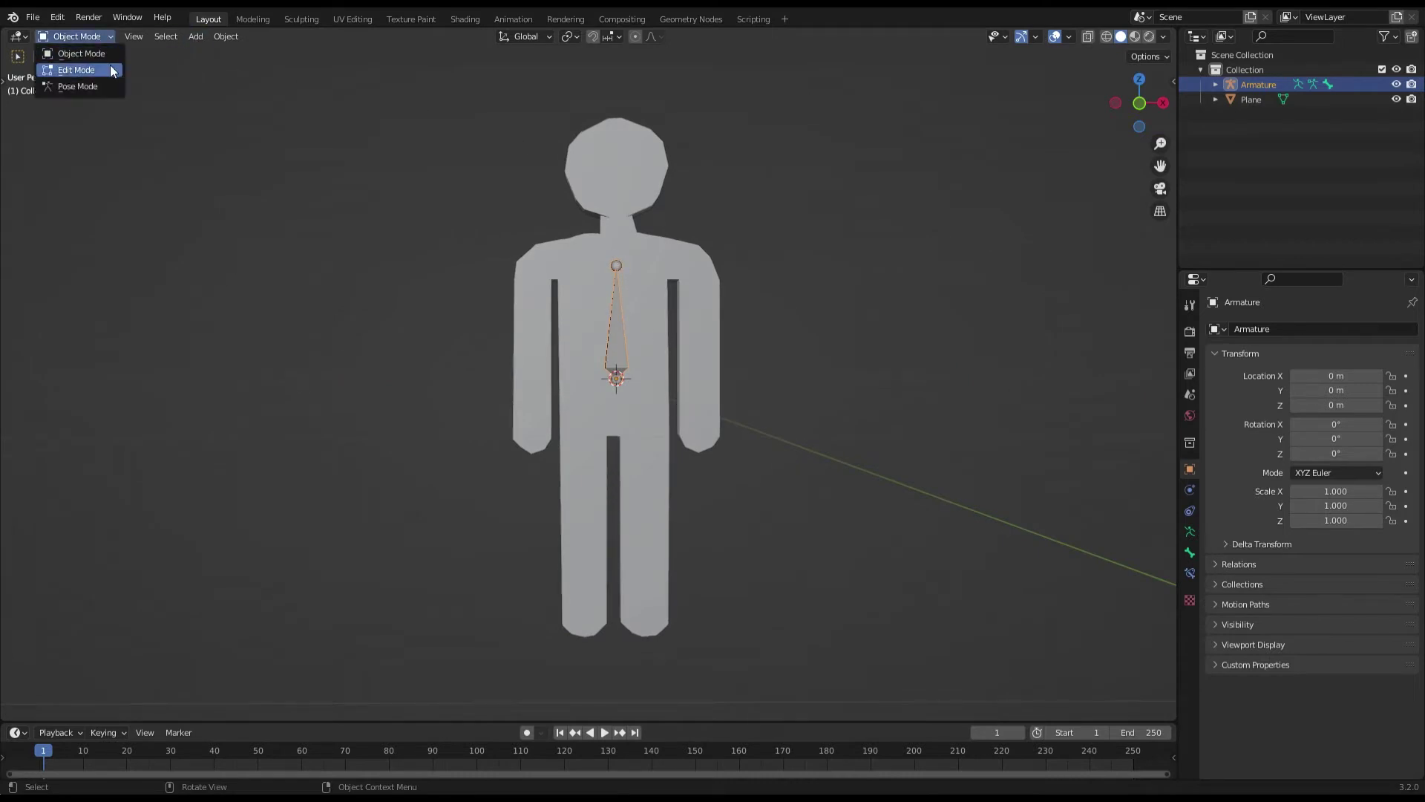
click(112, 70)
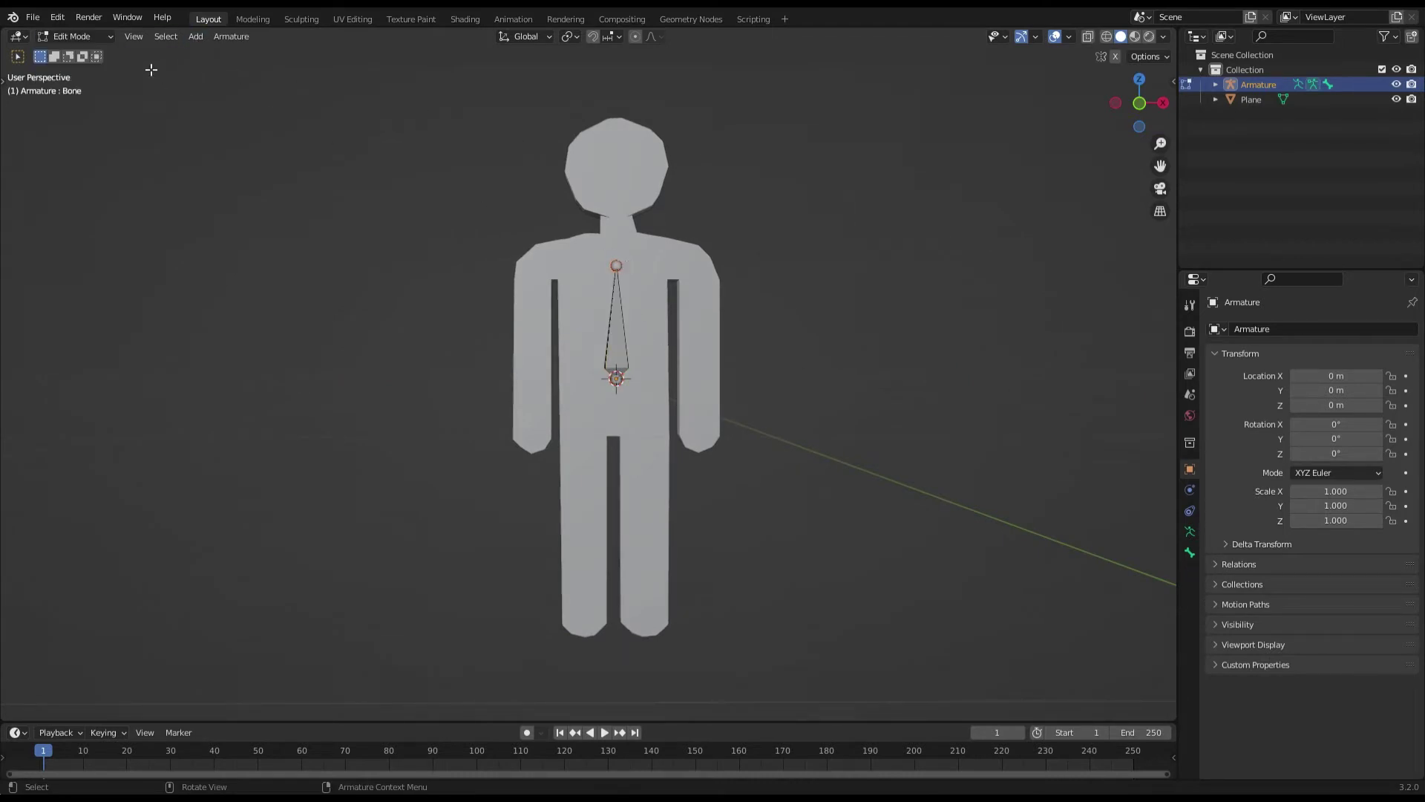
key(g)
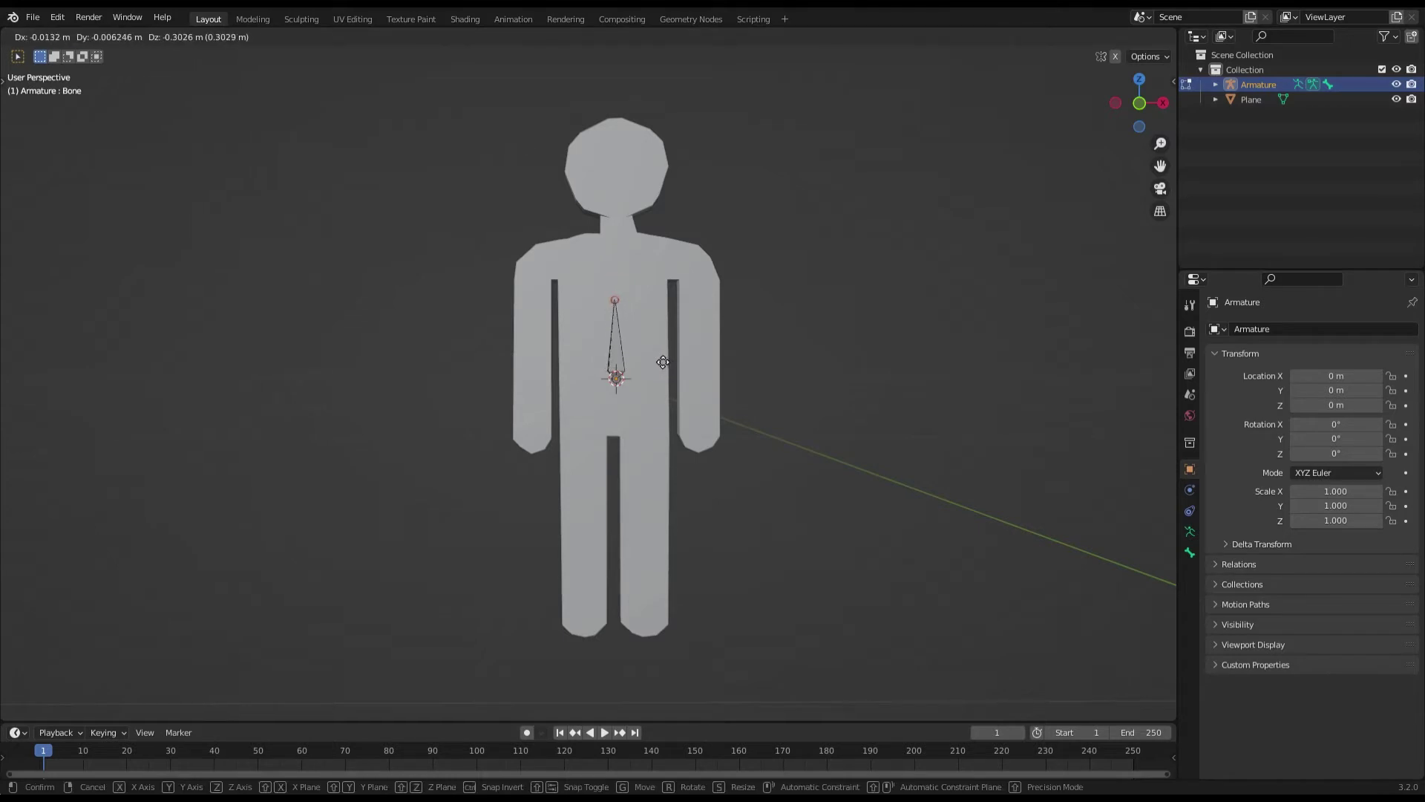
click(663, 362)
key(KP_1)
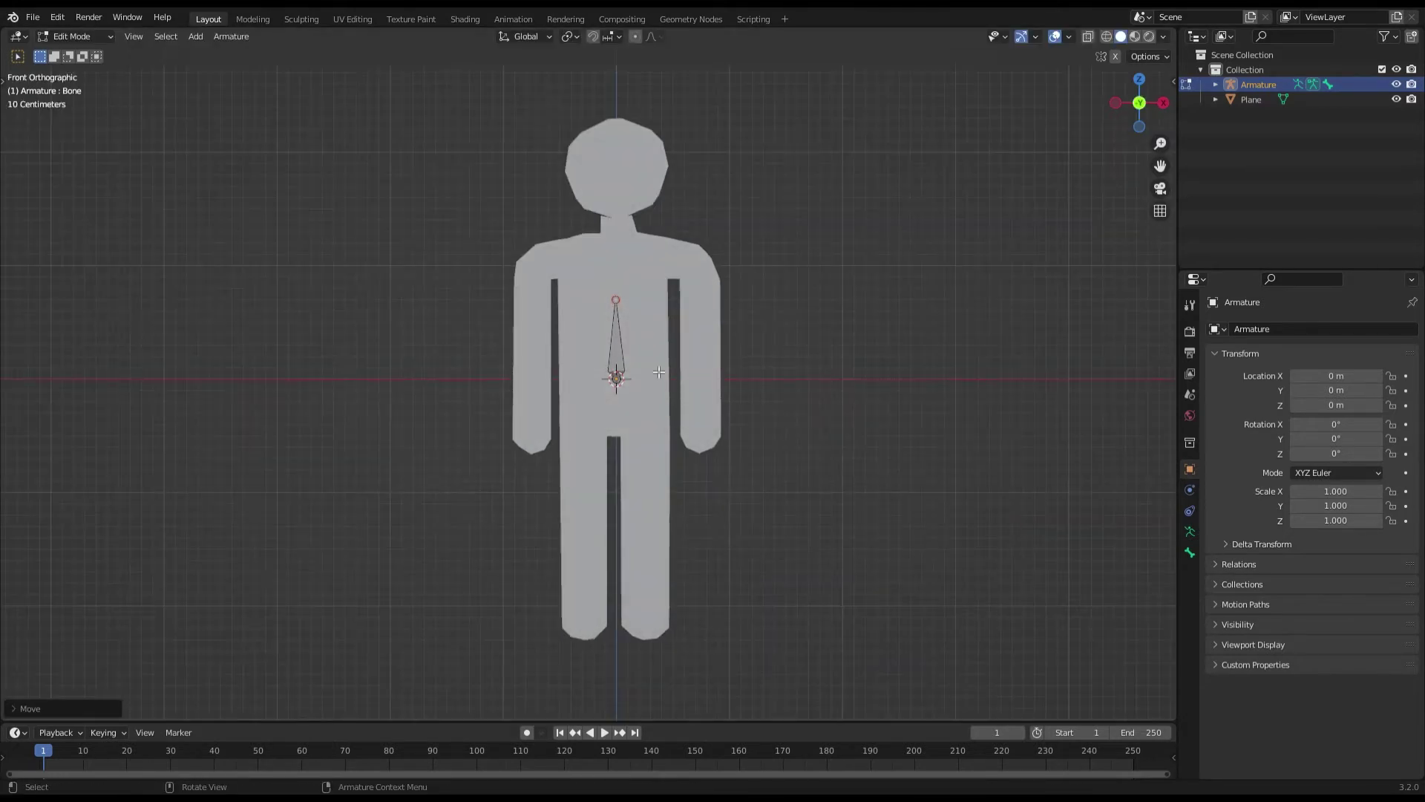
shift+middle_drag(627, 313, 666, 332)
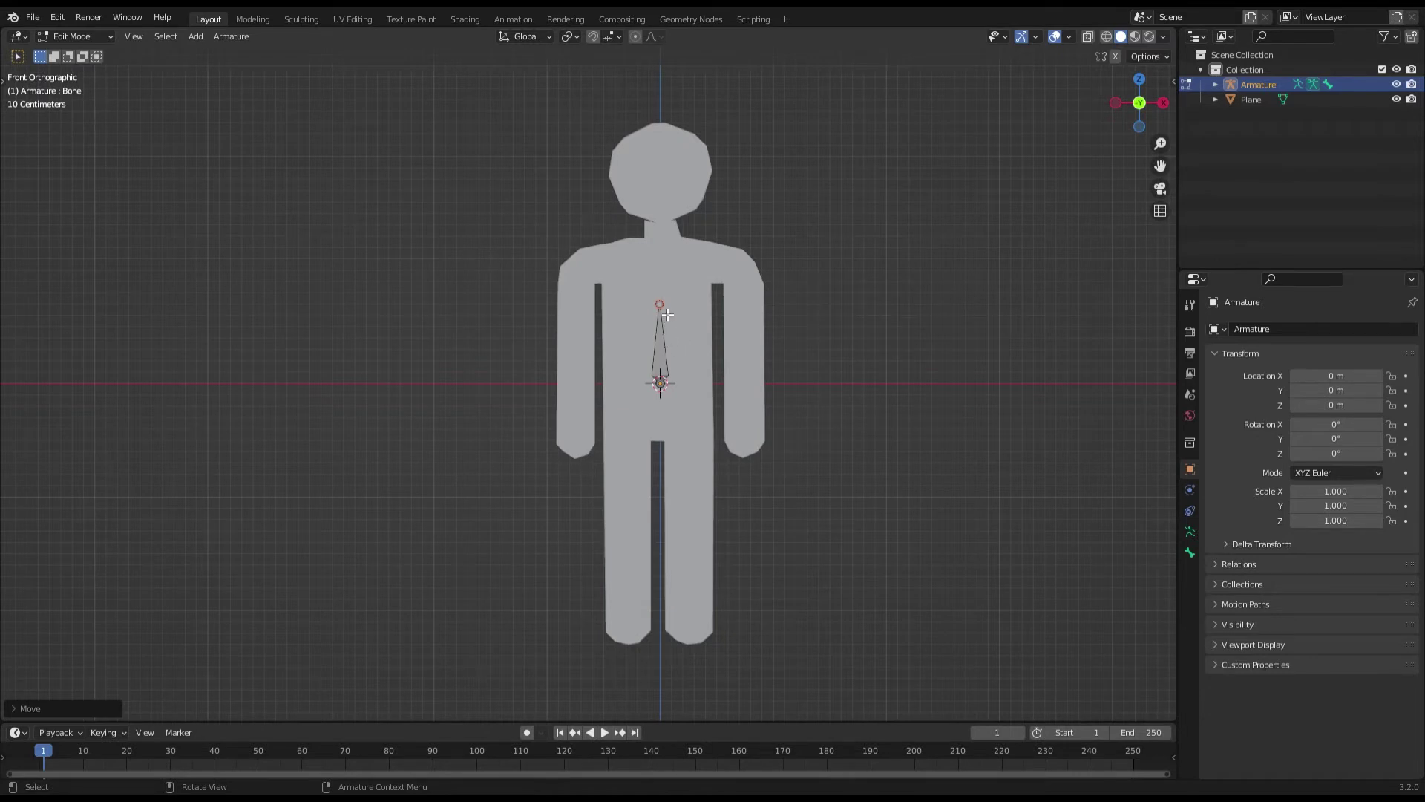
Step: Position the bone upright in the lower torso and select its tip joint
key(g)
click(681, 358)
click(693, 332)
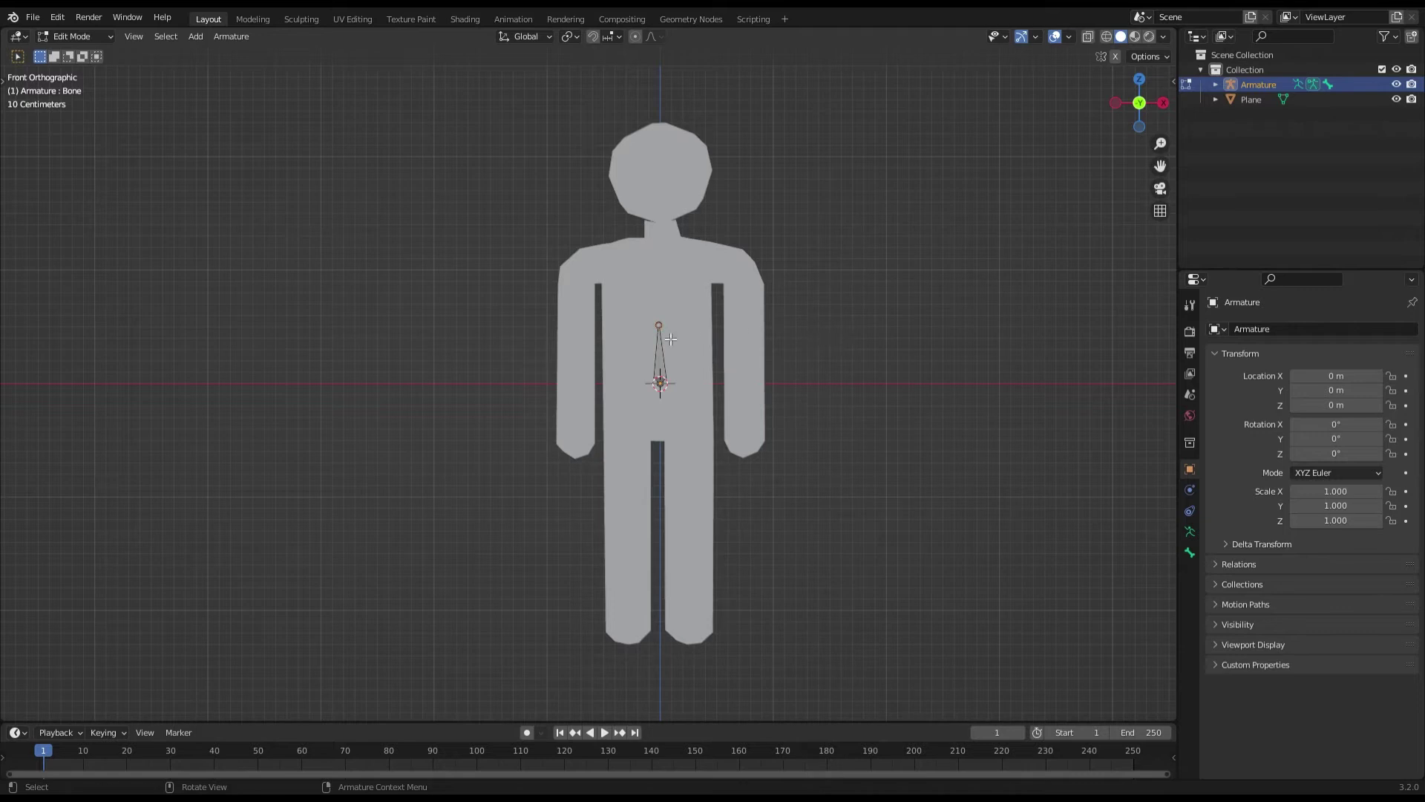
key(g)
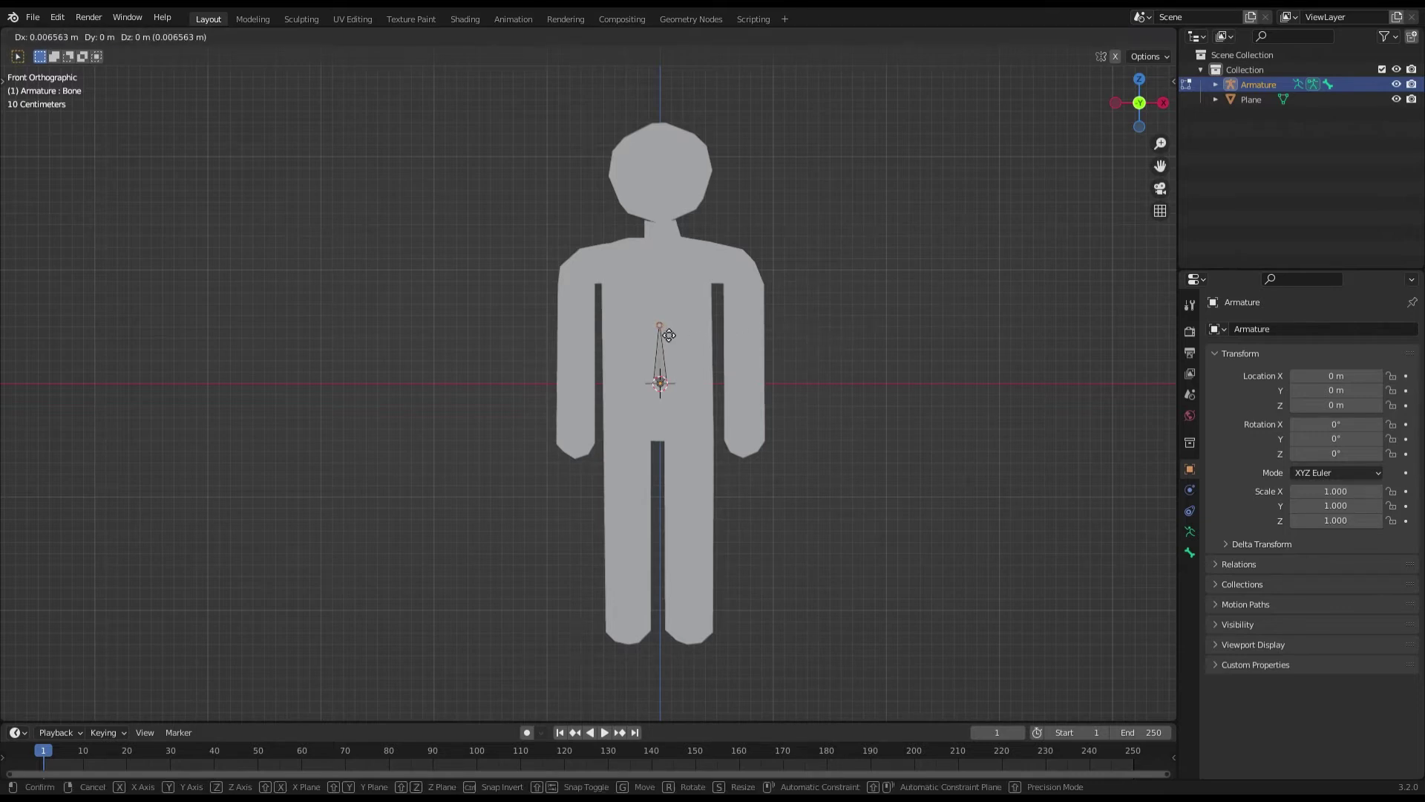
click(665, 333)
key(g)
click(700, 332)
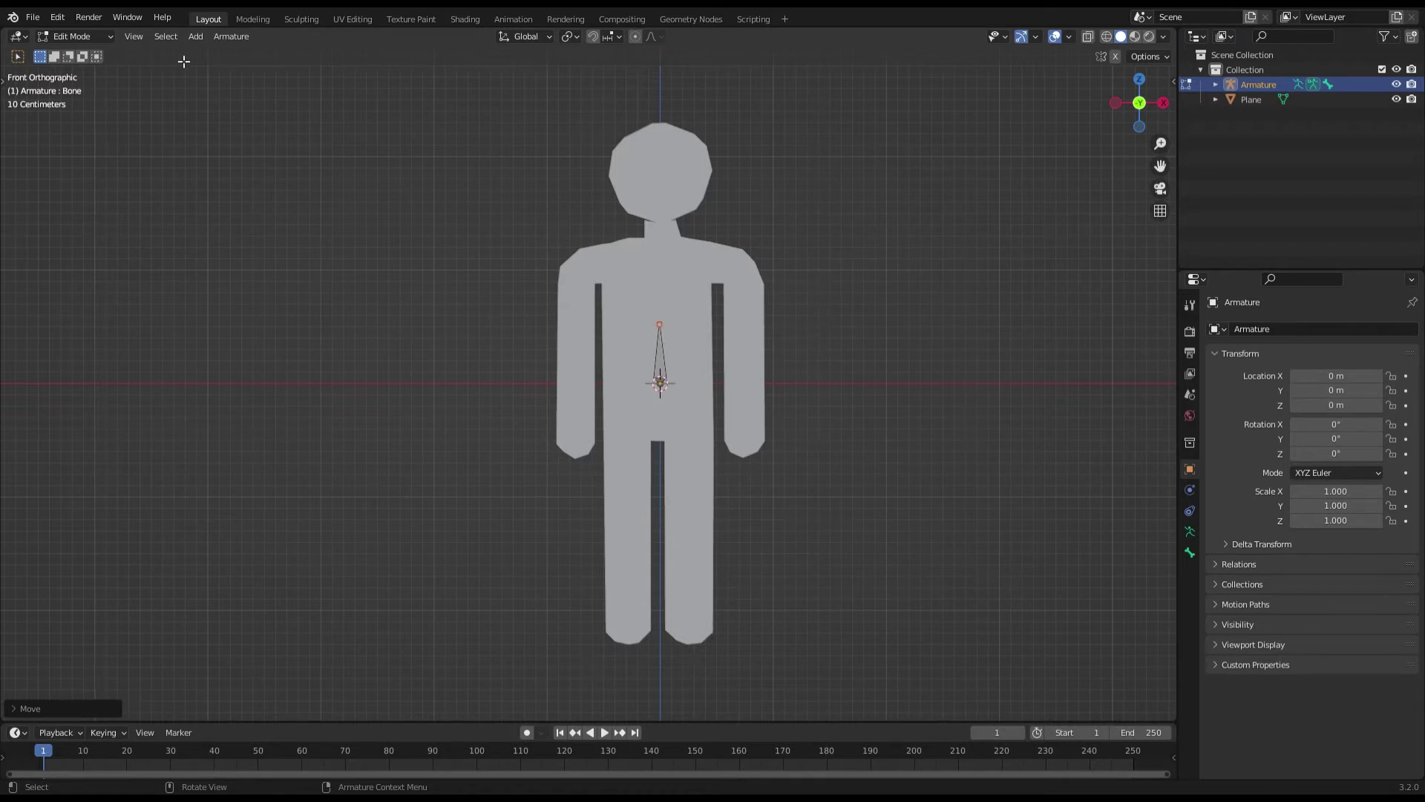
click(672, 377)
right_click(660, 333)
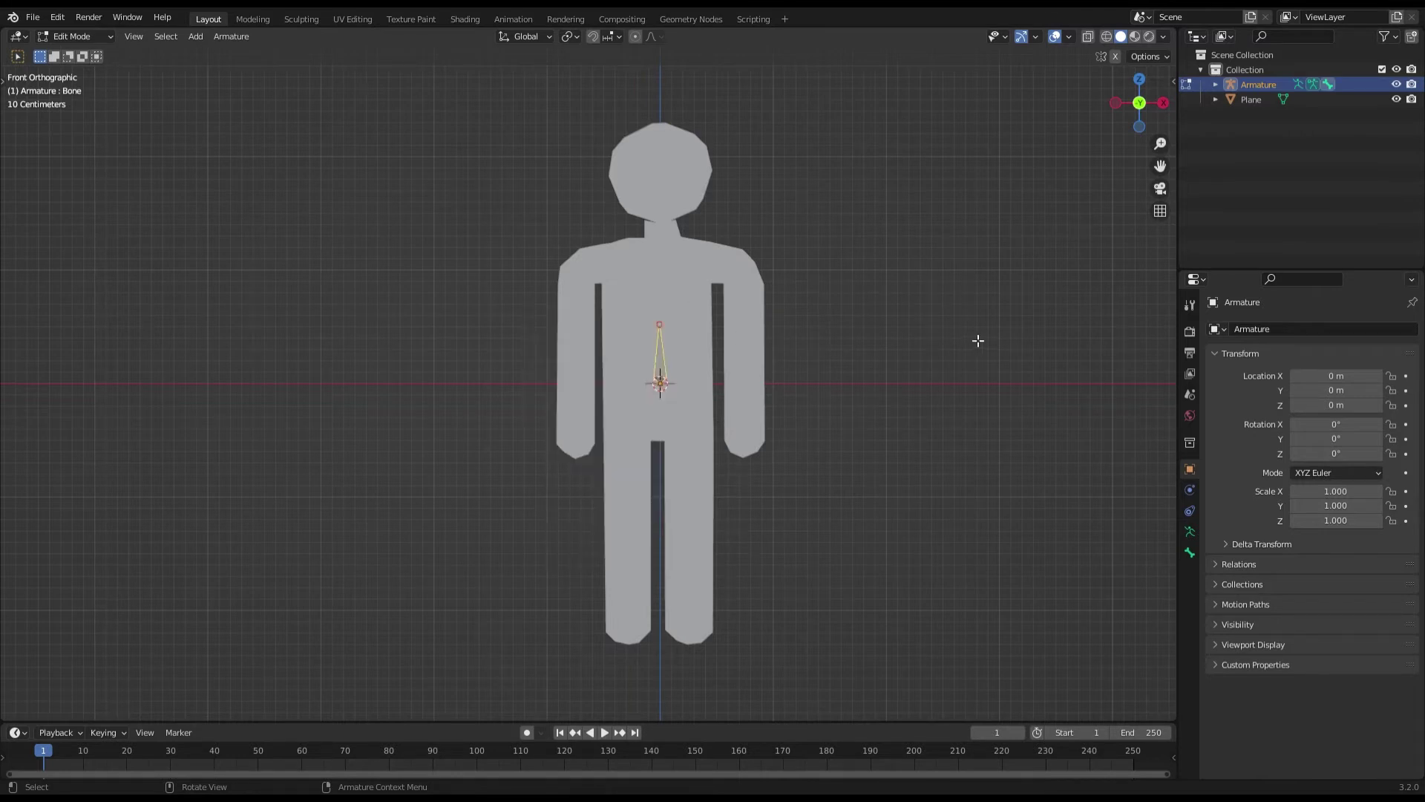
click(663, 329)
Step: Extrude bones to the chest and top of the head, then raise their joint toward the neck
key(e)
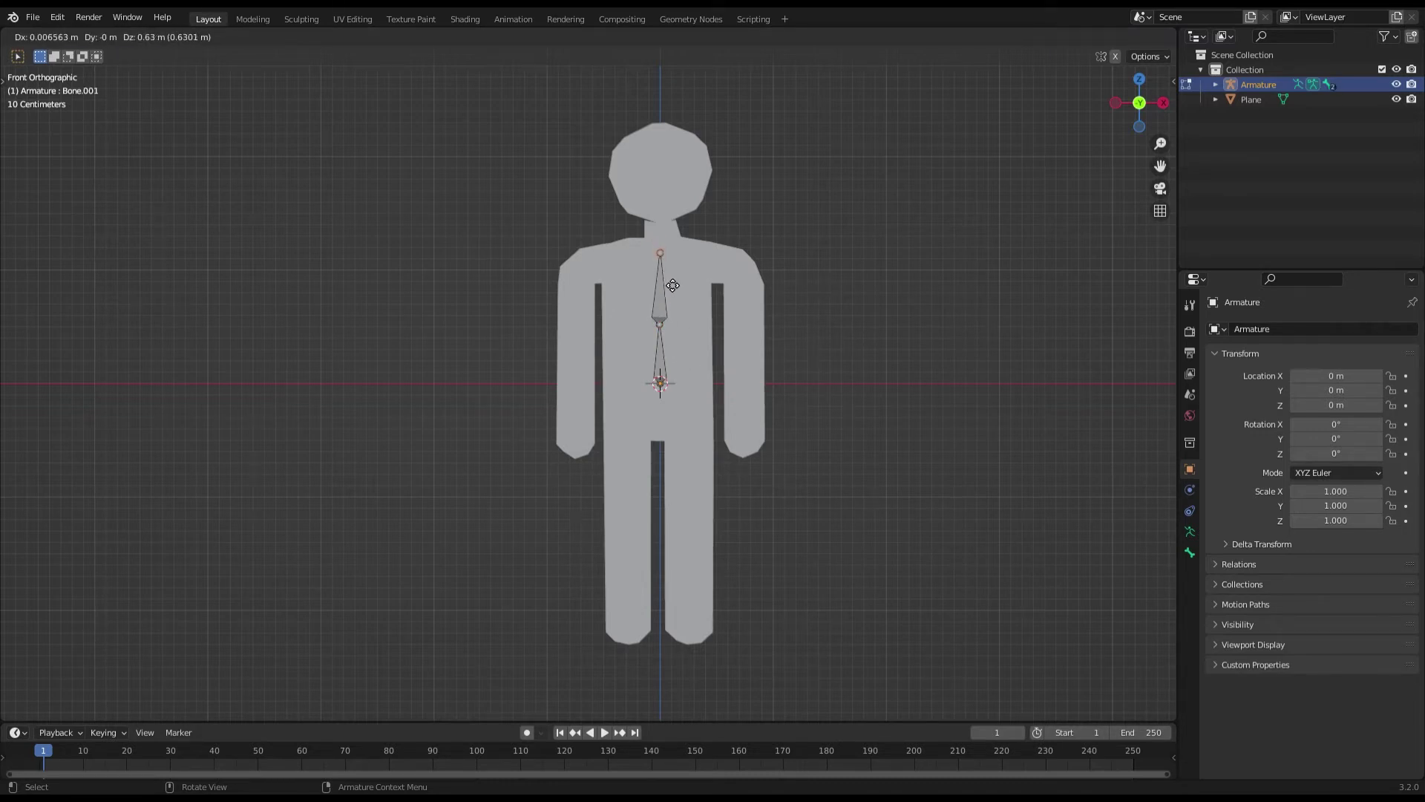
click(671, 284)
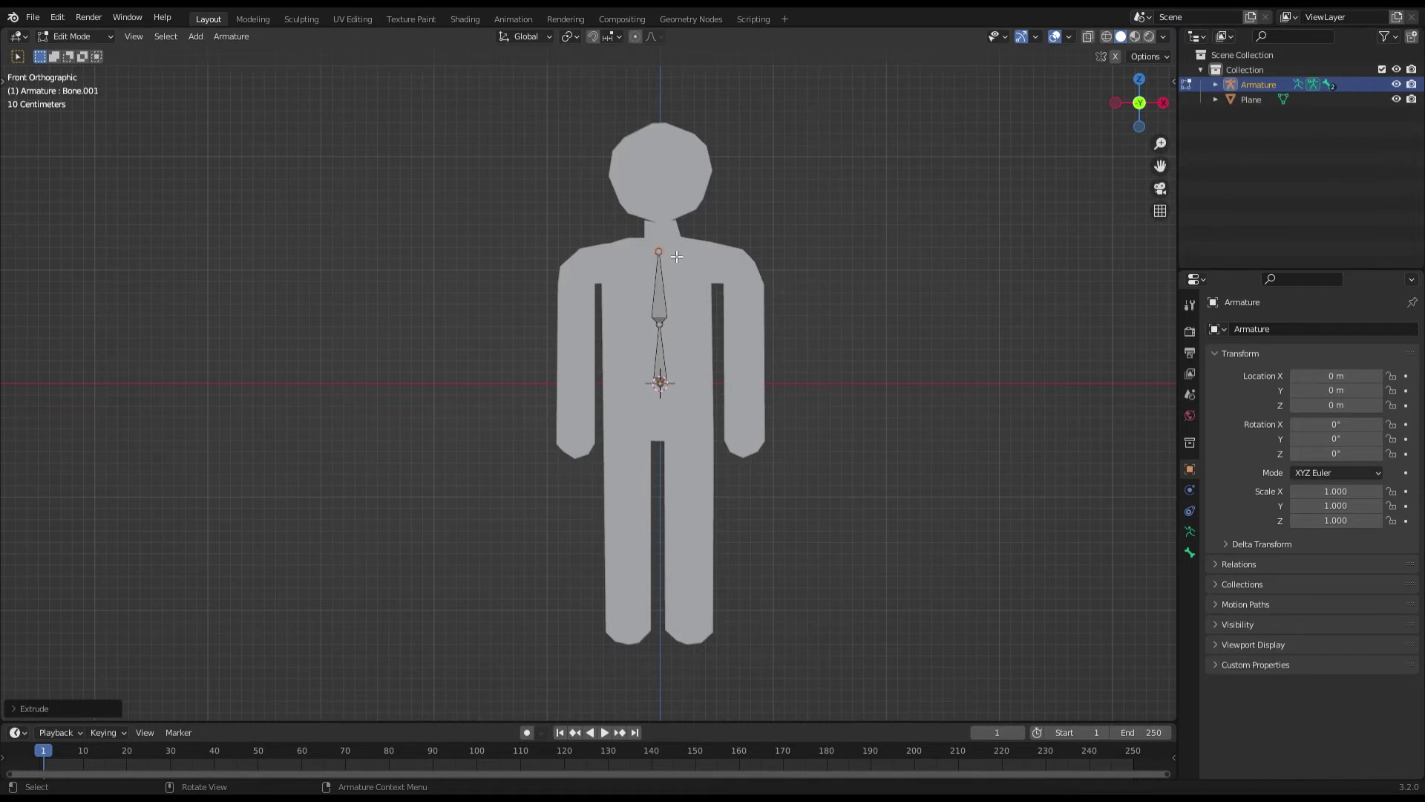
key(e)
click(676, 165)
click(670, 258)
key(g)
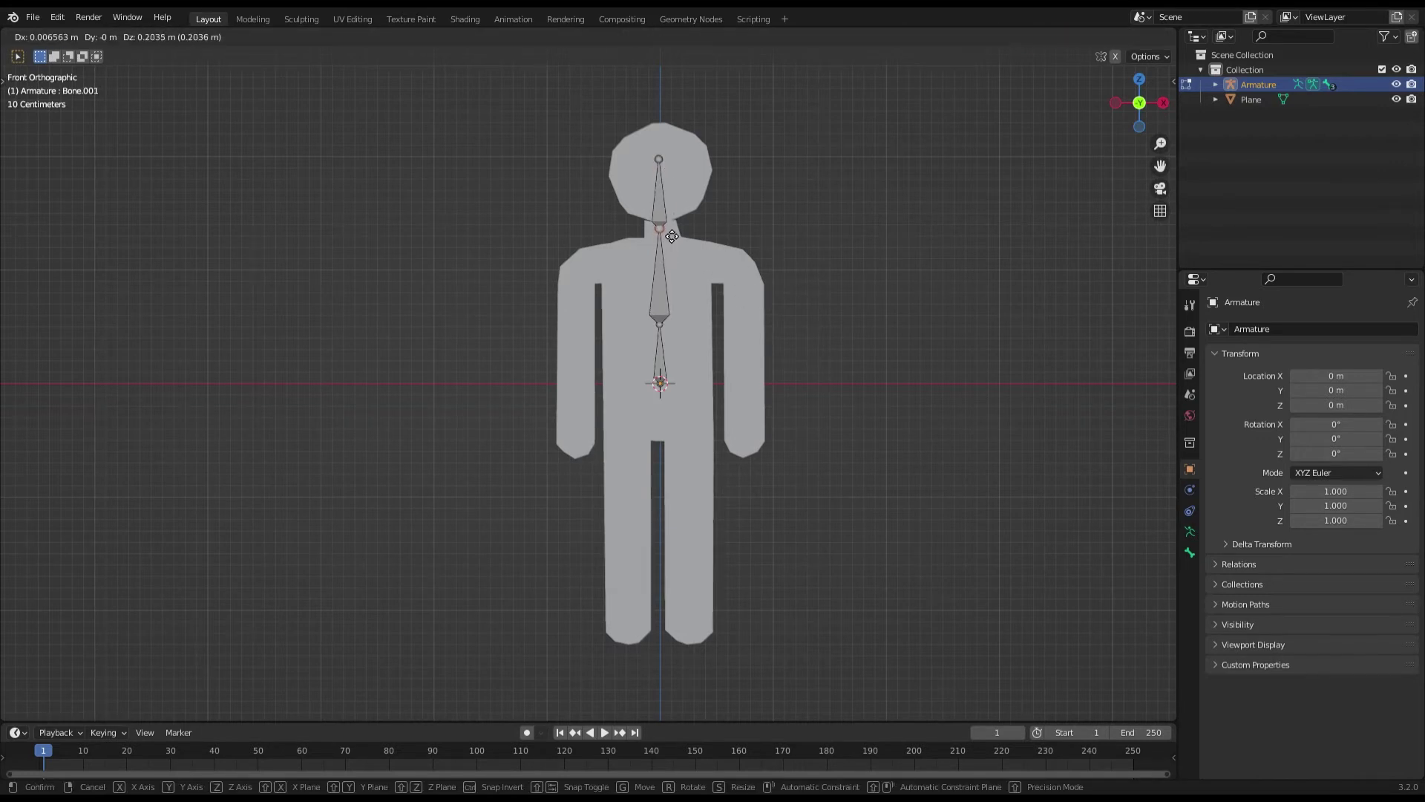
click(702, 237)
Step: Build the neck bone and settle the neck joint at the base of the neck
key(g)
click(669, 241)
key(e)
click(669, 240)
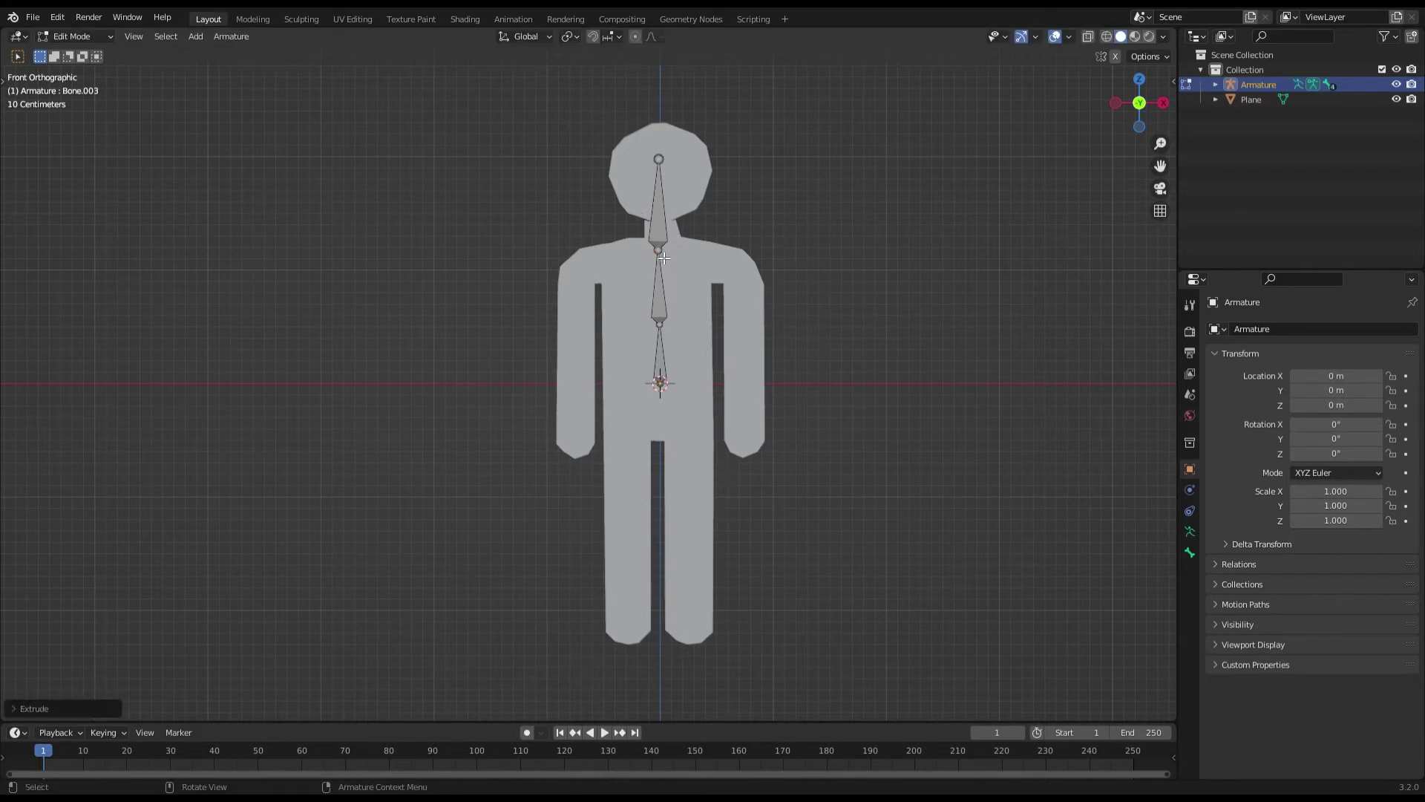
key(ctrl+z)
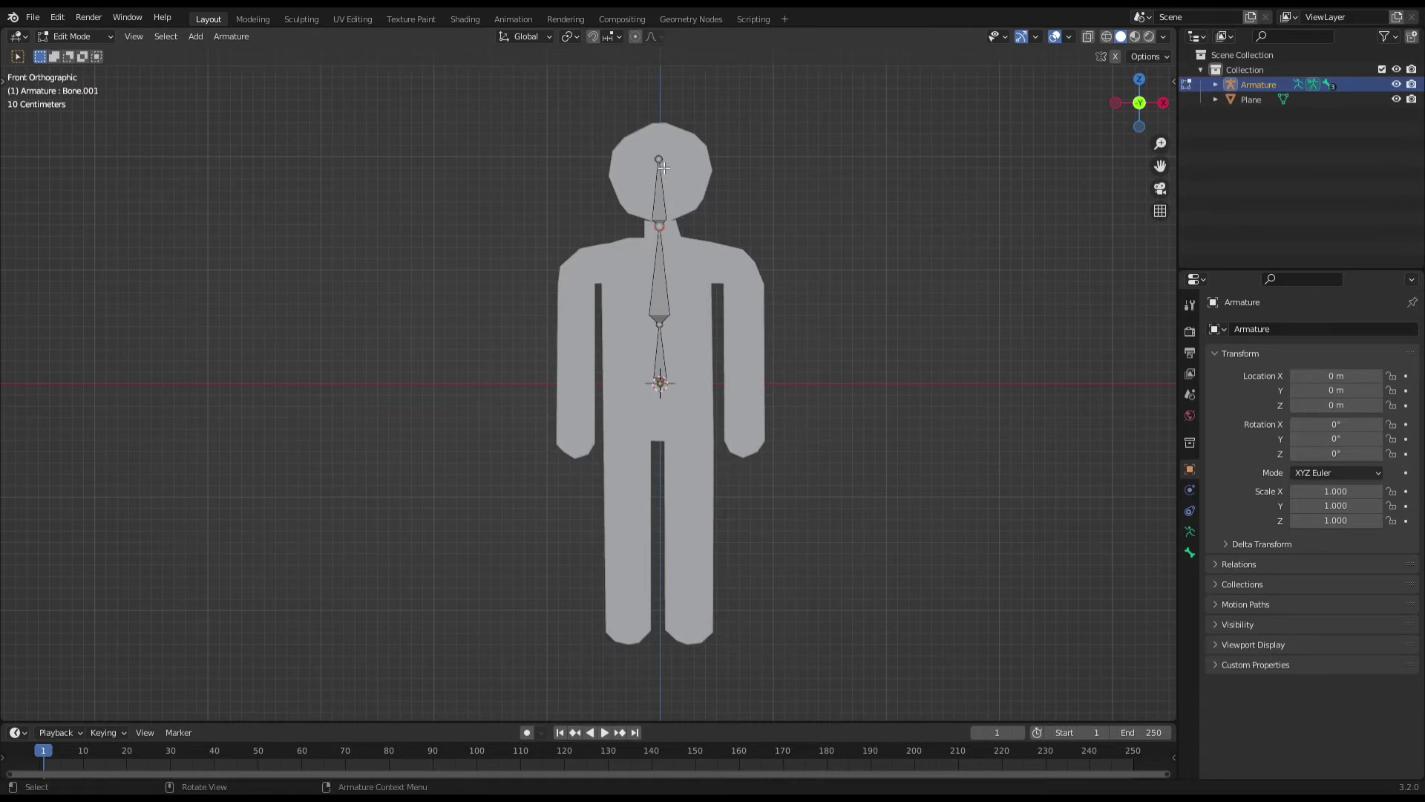
key(g)
click(662, 221)
key(g)
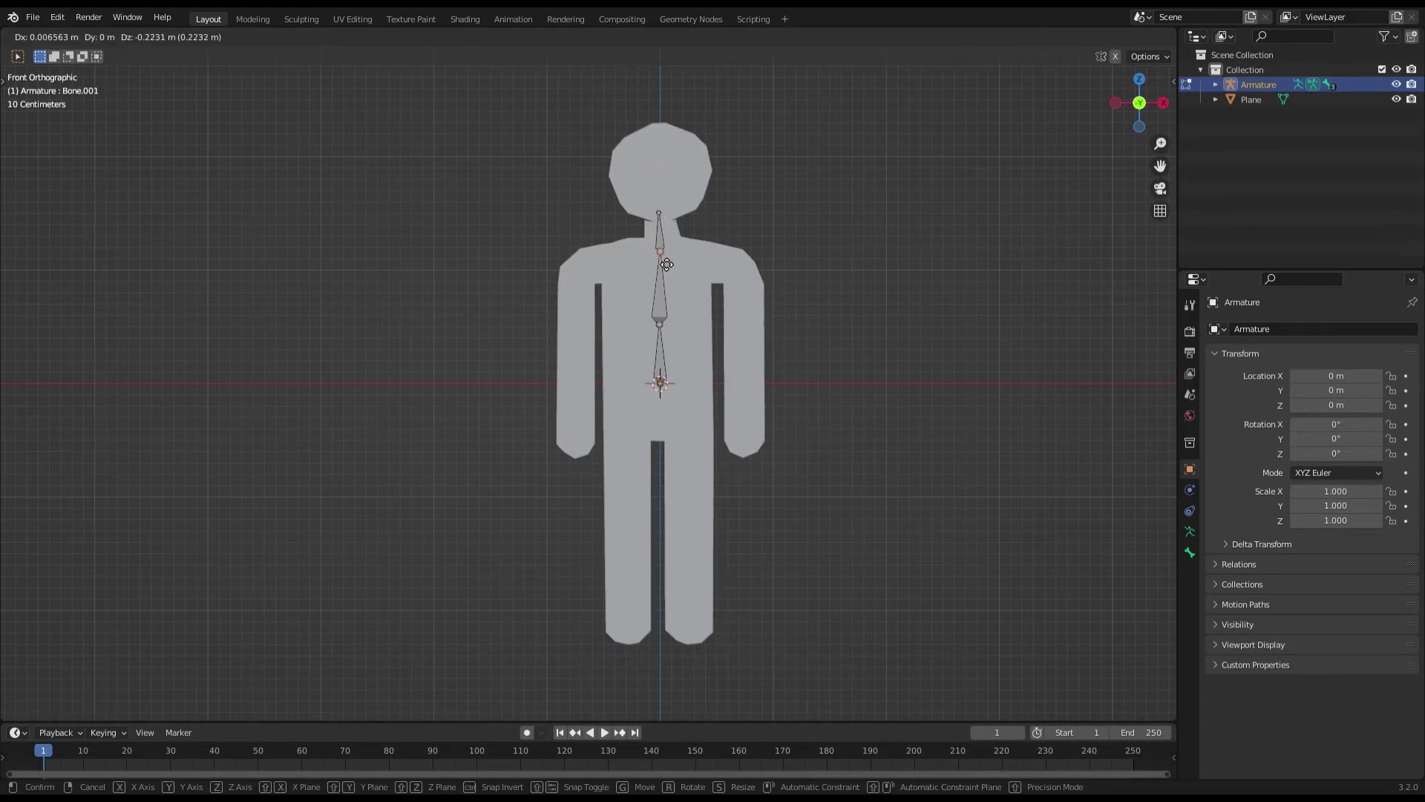
click(668, 226)
key(g)
click(667, 230)
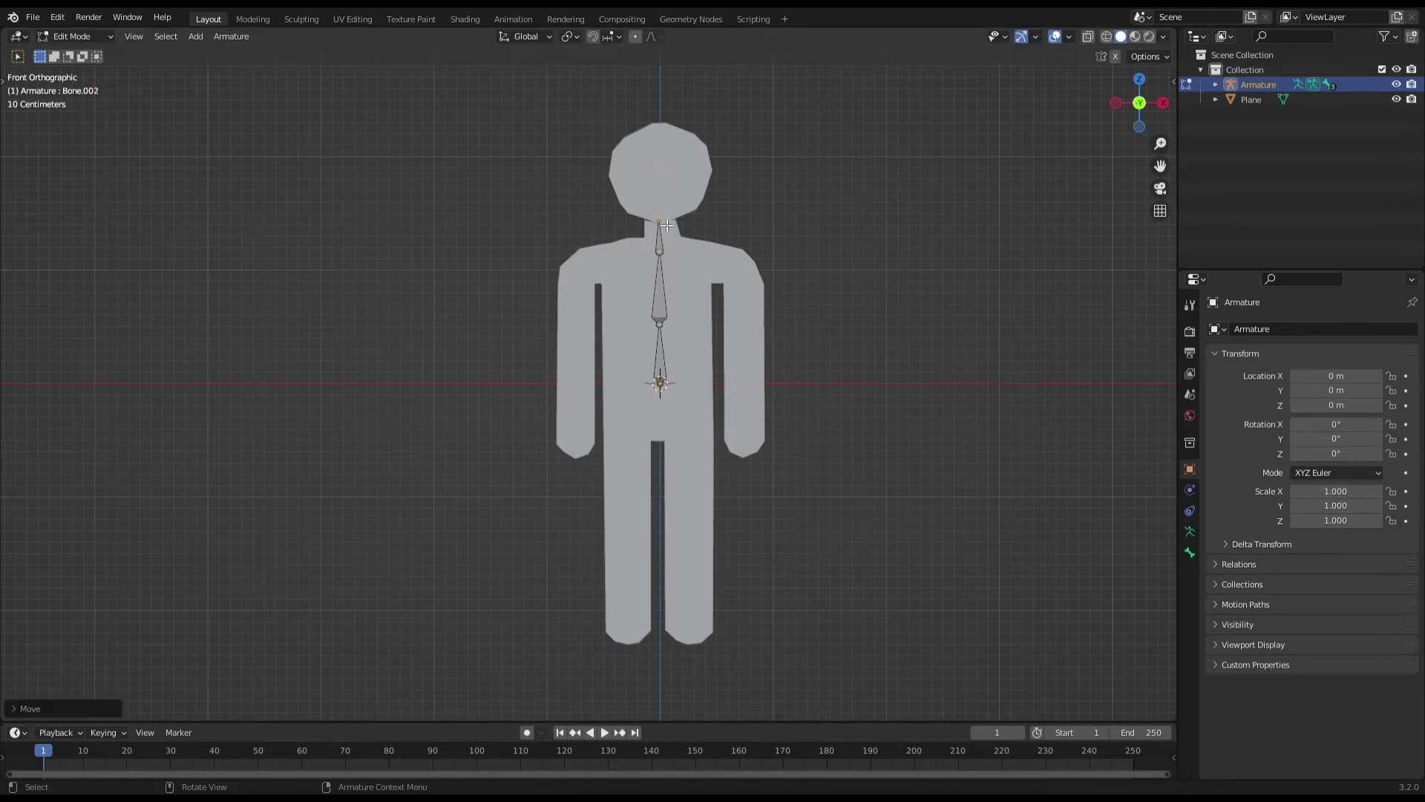
Step: Extrude a head bone from the neck to the top of the head, then select the upper spine joint
key(e)
click(658, 160)
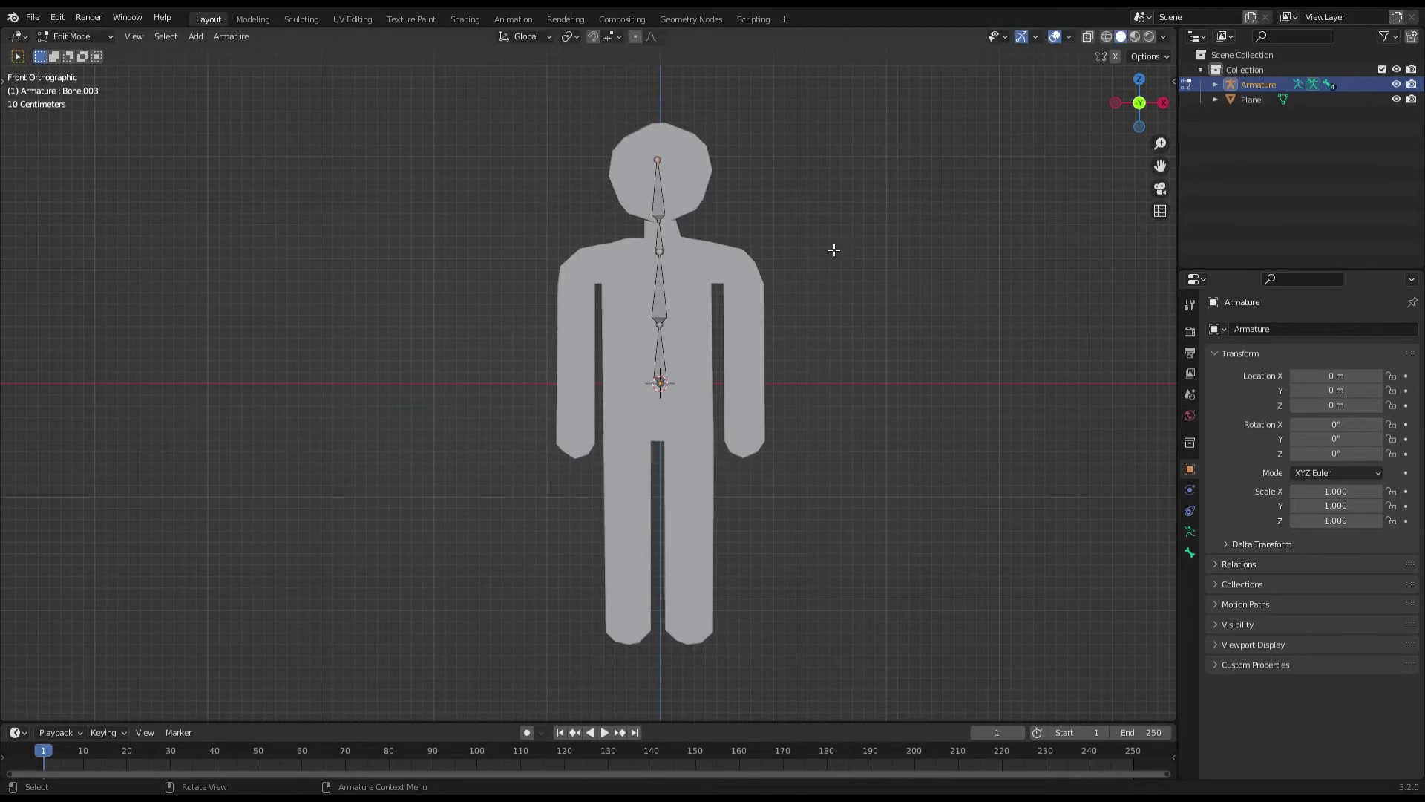
click(670, 264)
click(666, 260)
Step: Extrude the right arm chain: shoulder, upper arm and forearm bones
key(e)
click(742, 275)
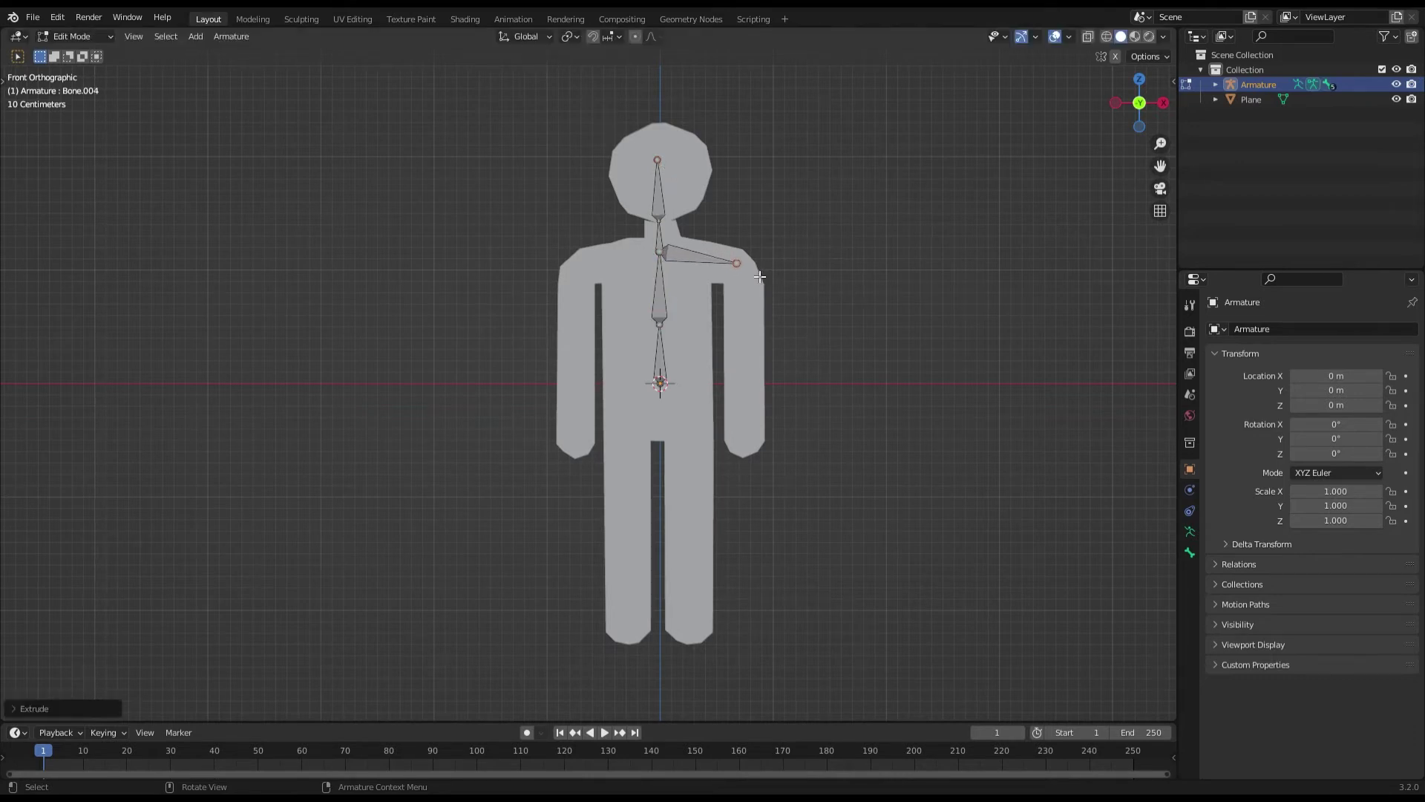
key(e)
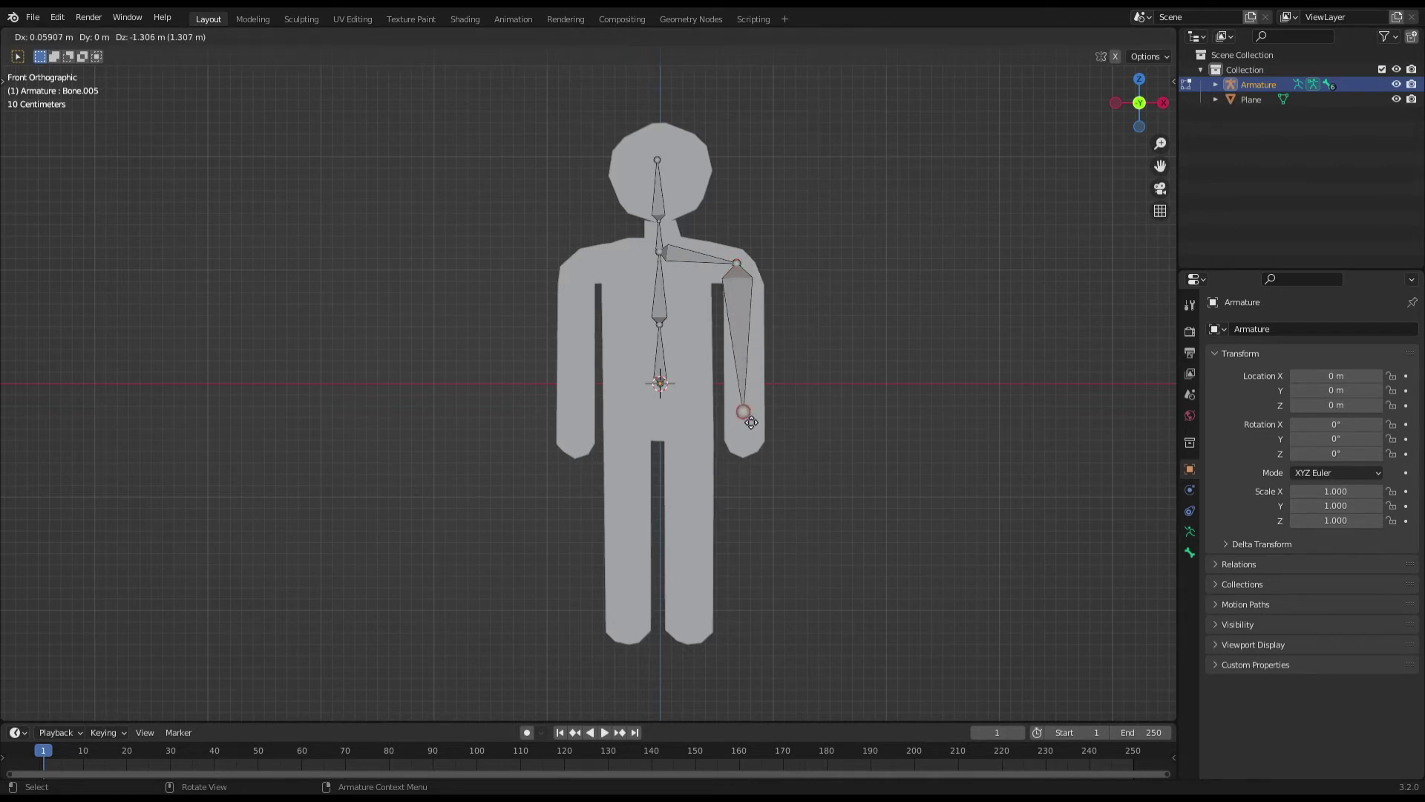
click(749, 352)
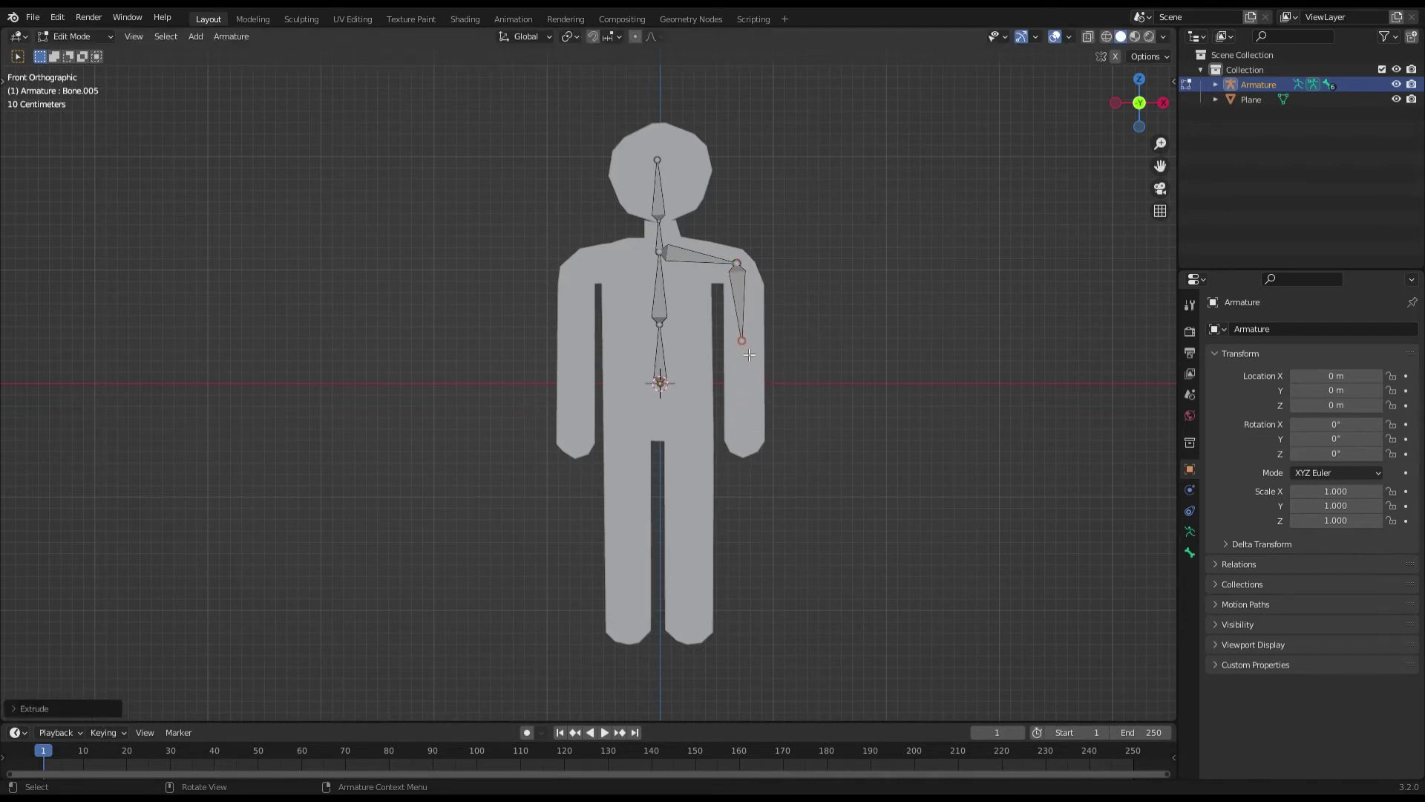
key(e)
click(754, 454)
Step: Extrude right and left hip bones from the root joint
click(663, 387)
key(e)
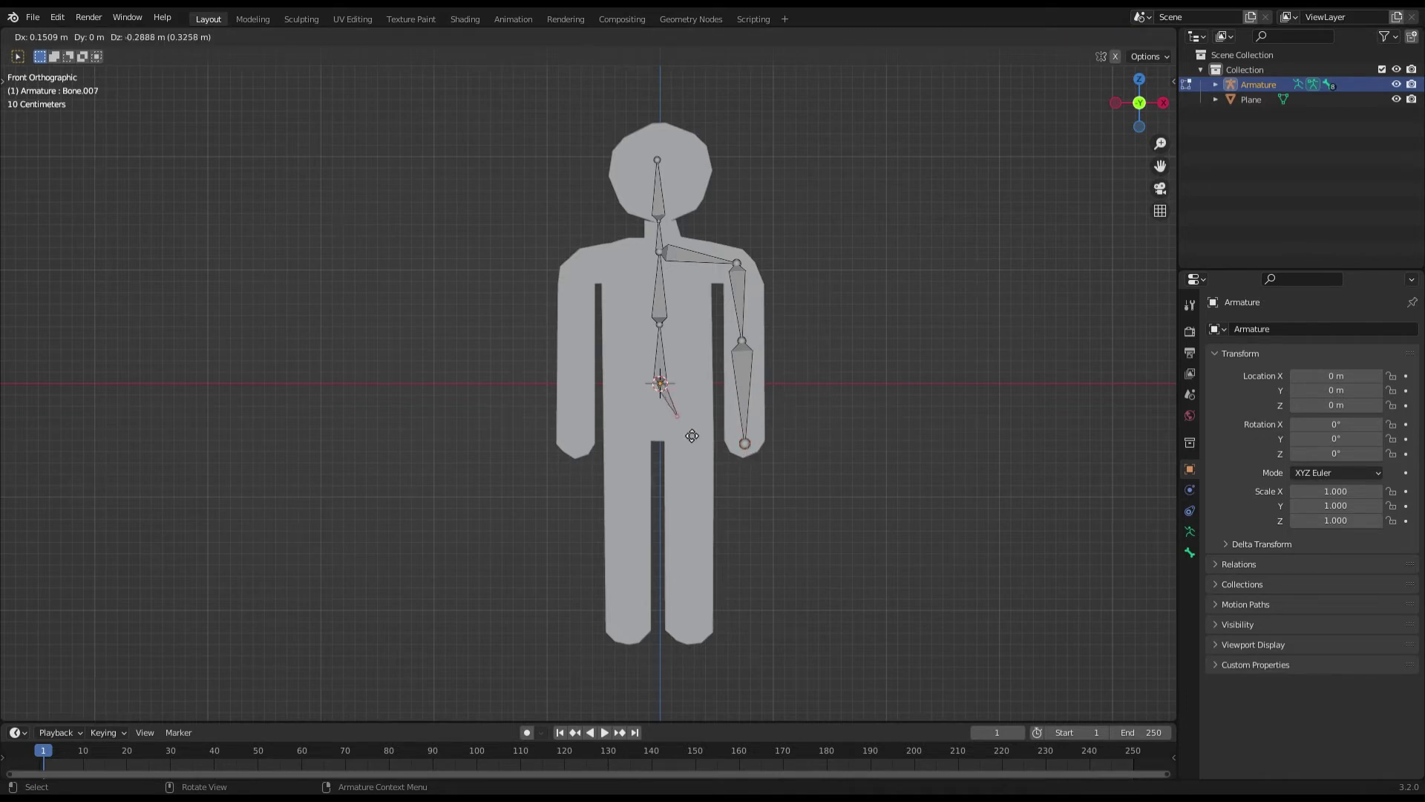
click(691, 438)
click(663, 390)
key(e)
click(627, 443)
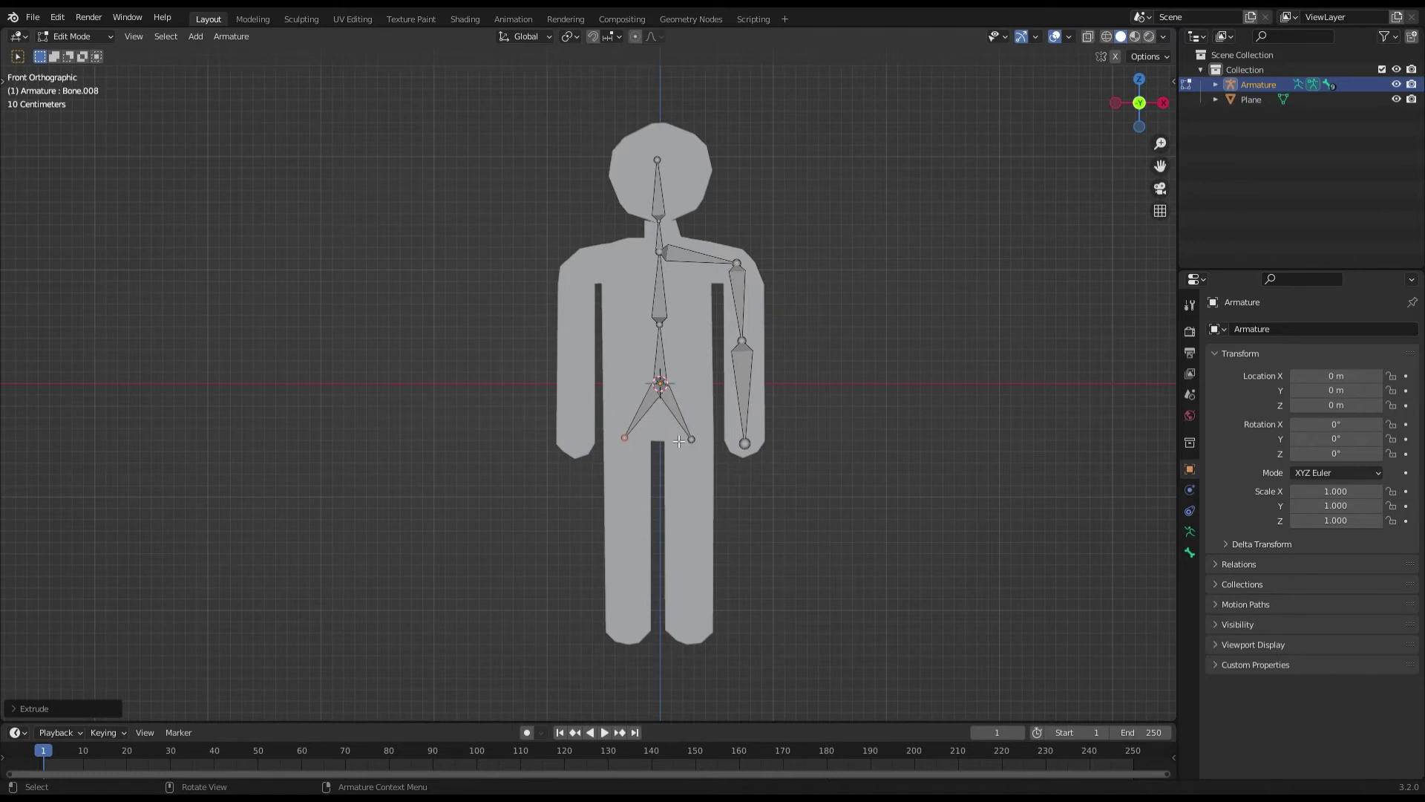
Step: Extrude thigh and shin bones down both legs to the feet
key(e)
click(633, 519)
key(e)
click(625, 624)
key(e)
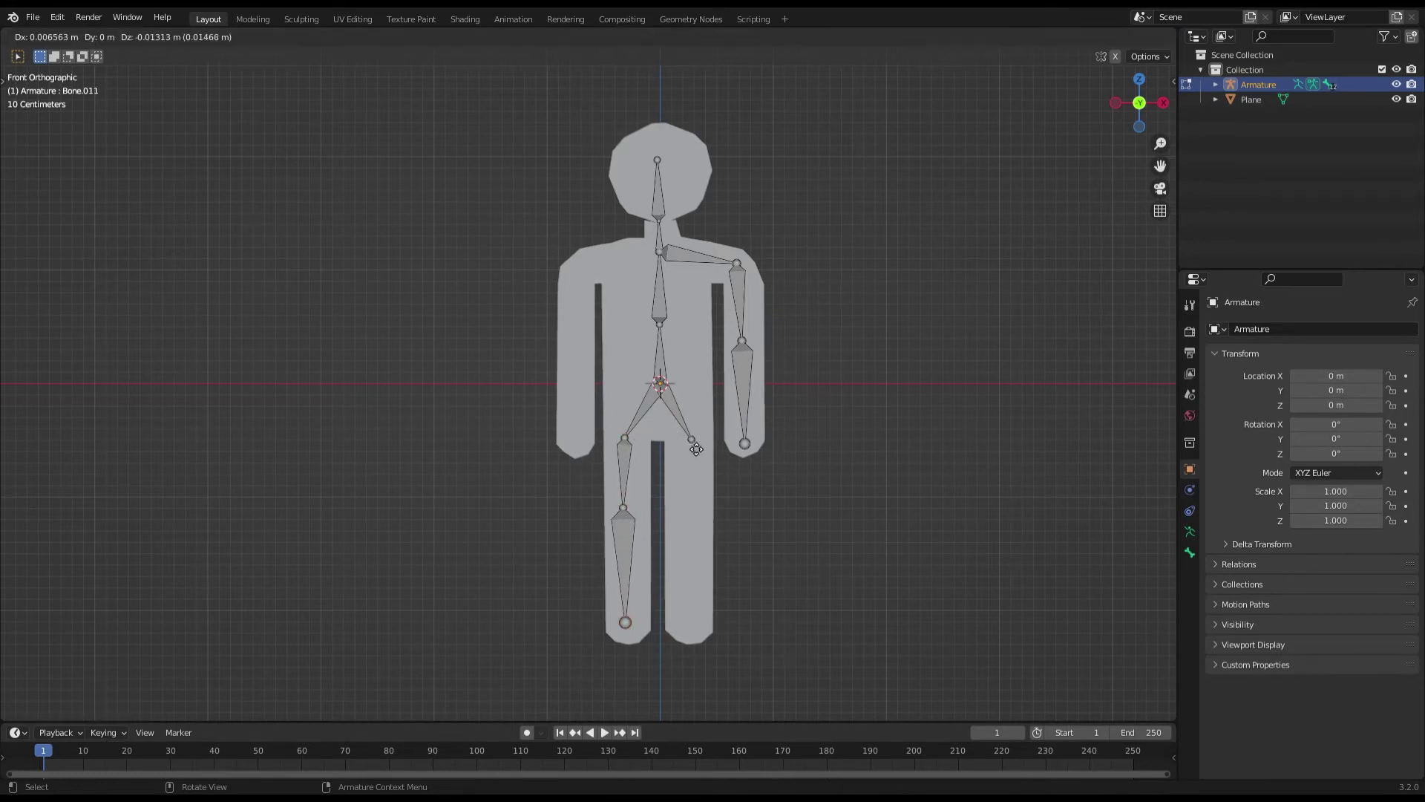
click(695, 519)
key(e)
click(692, 628)
click(734, 545)
Step: Extrude the left arm chain: shoulder, upper arm and forearm bones
drag(701, 528, 697, 527)
middle_drag(762, 535, 628, 507)
key(KP_1)
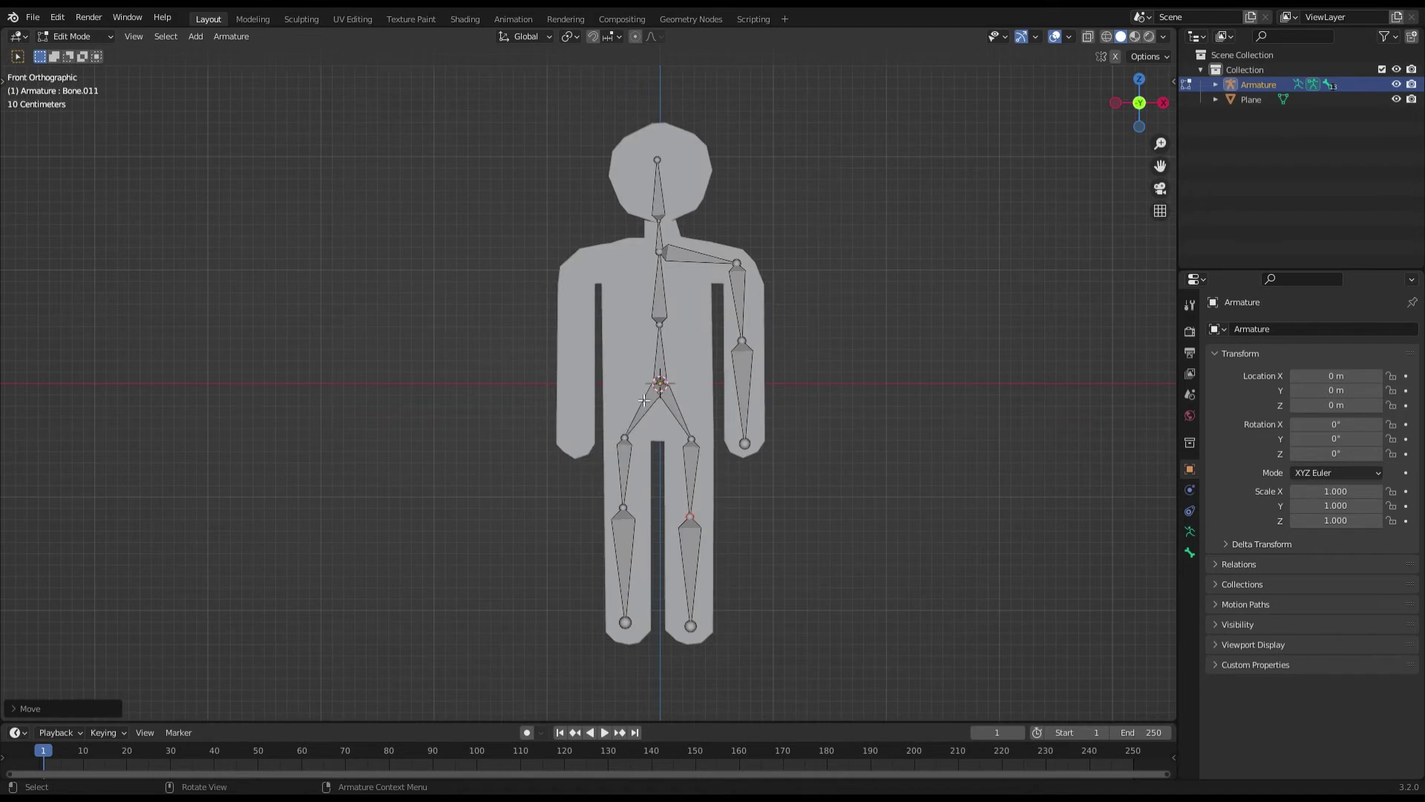
click(662, 254)
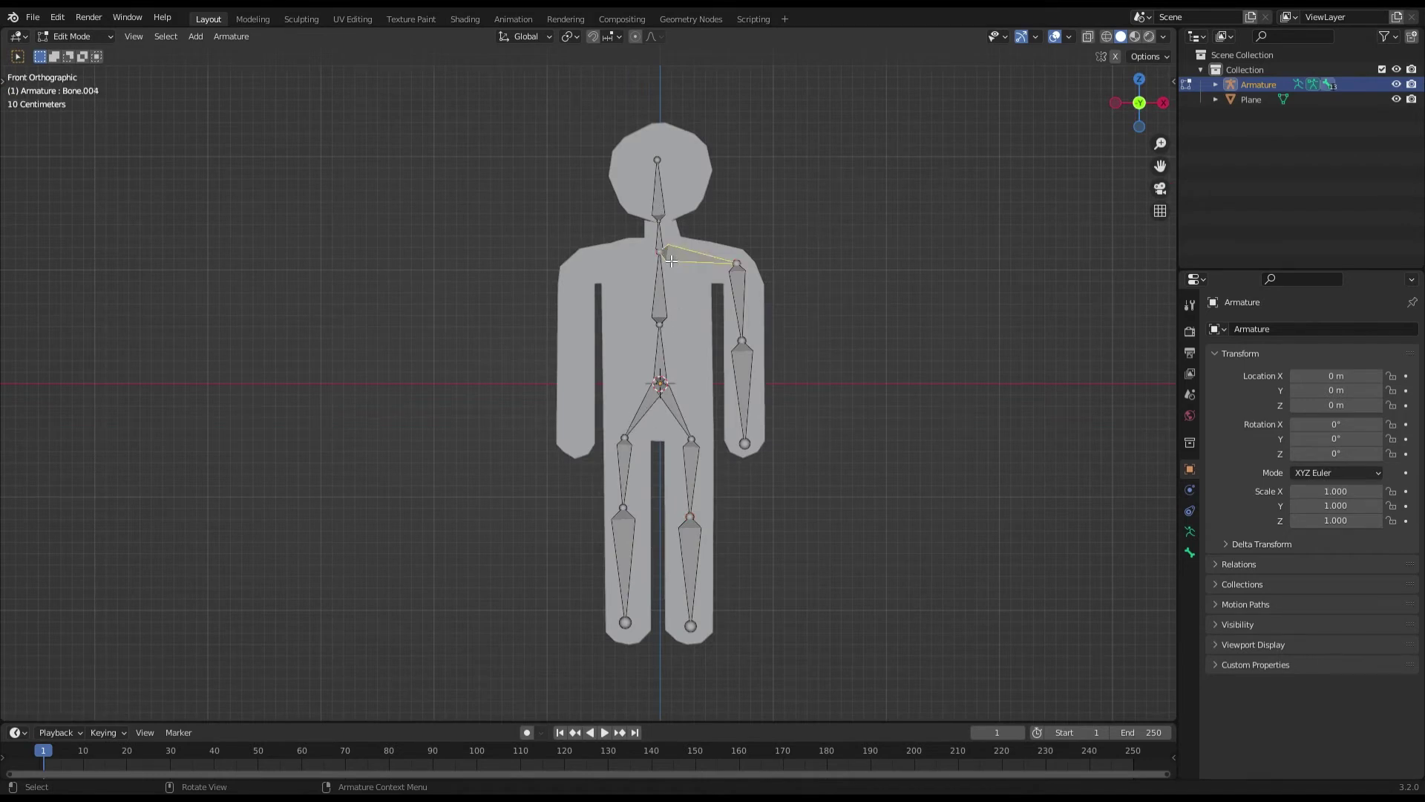
key(e)
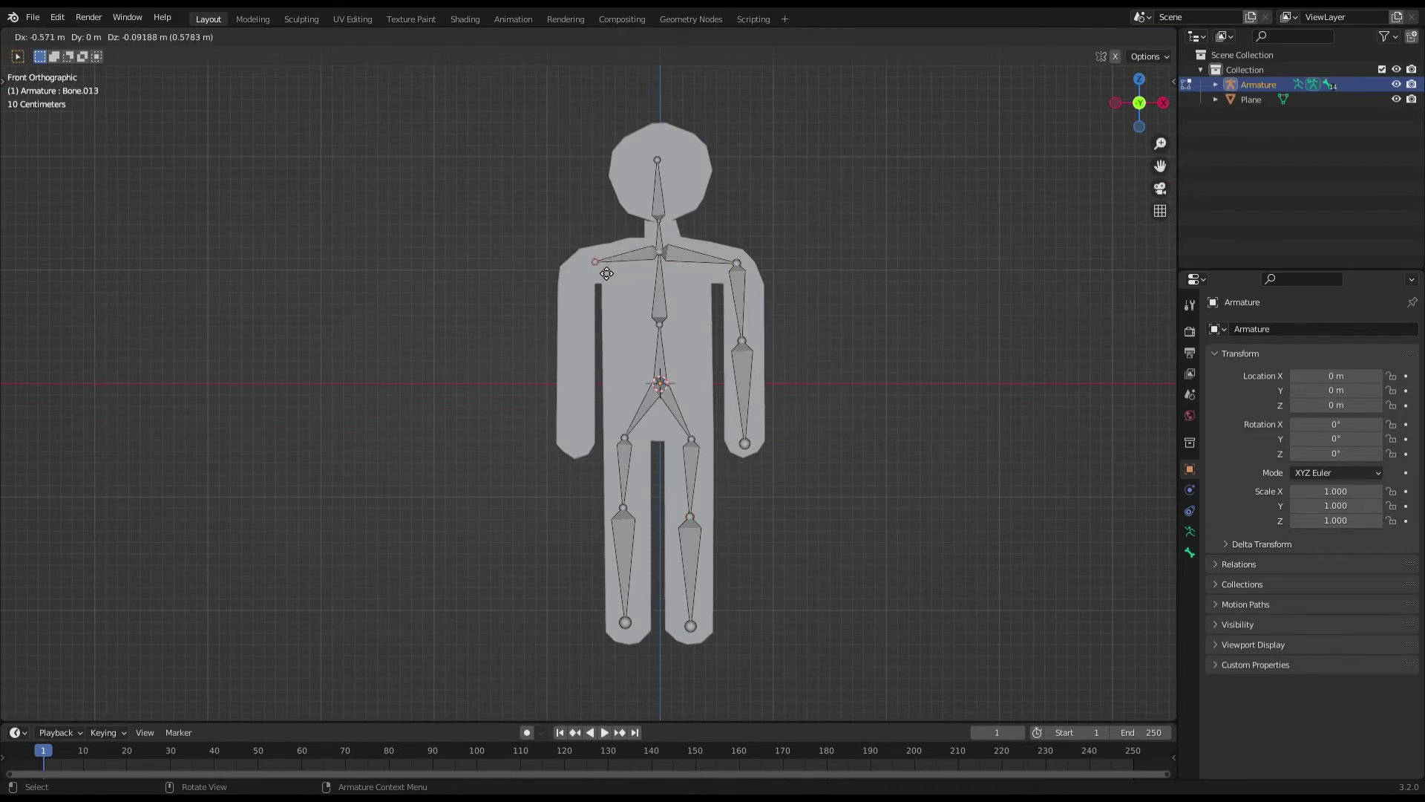
click(592, 278)
key(e)
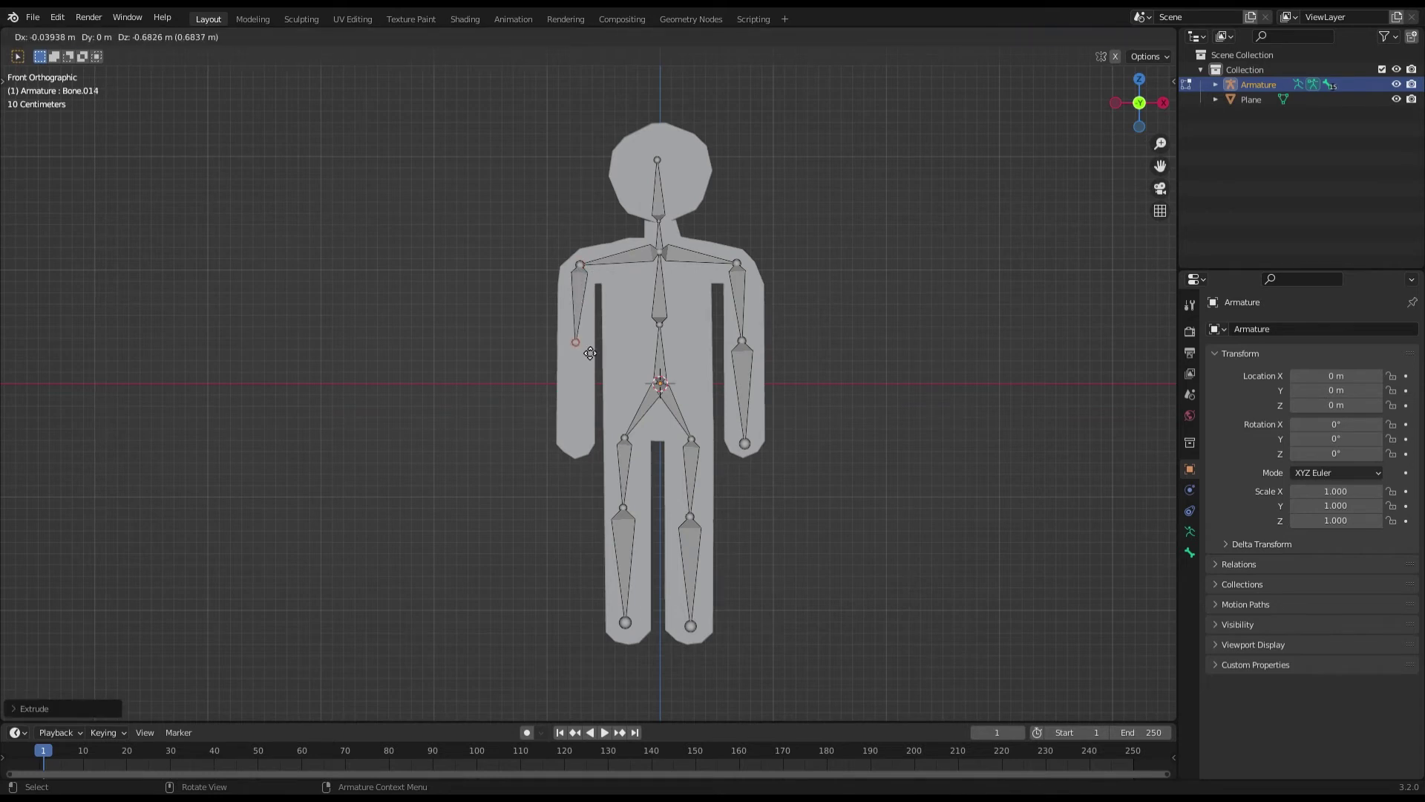
click(590, 357)
key(e)
click(592, 443)
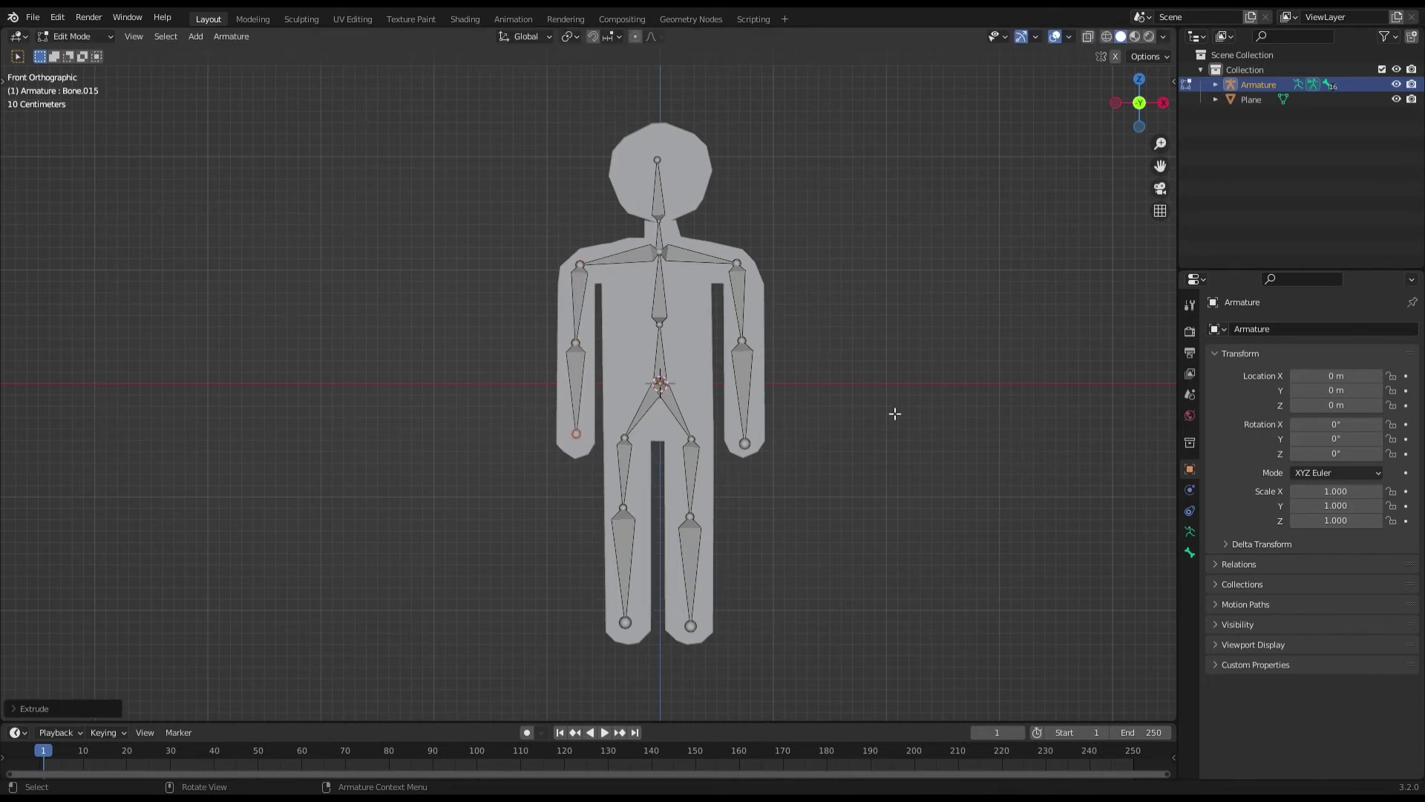
Step: Return the armature to Object Mode and clear the selection
middle_drag(894, 410, 727, 429)
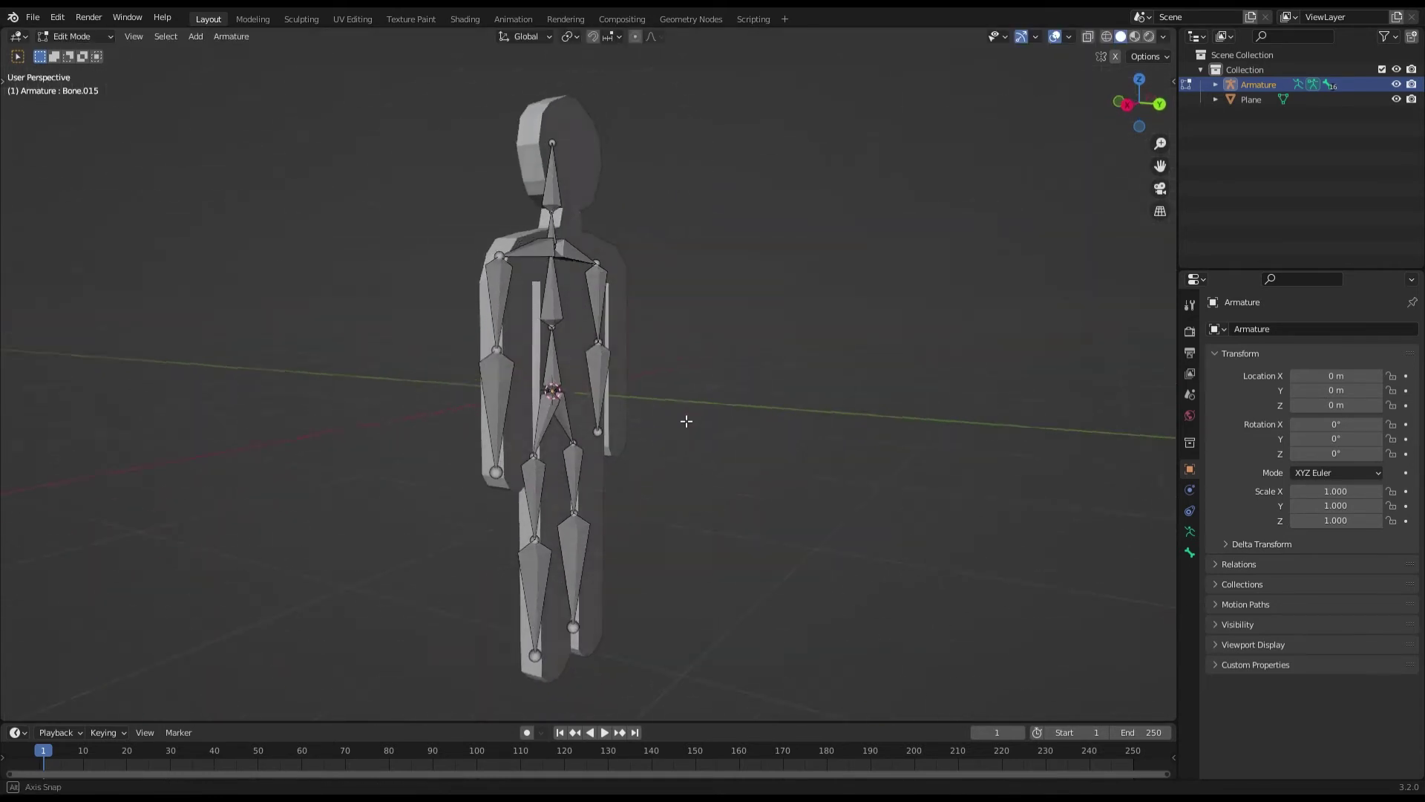
middle_drag(726, 429, 929, 427)
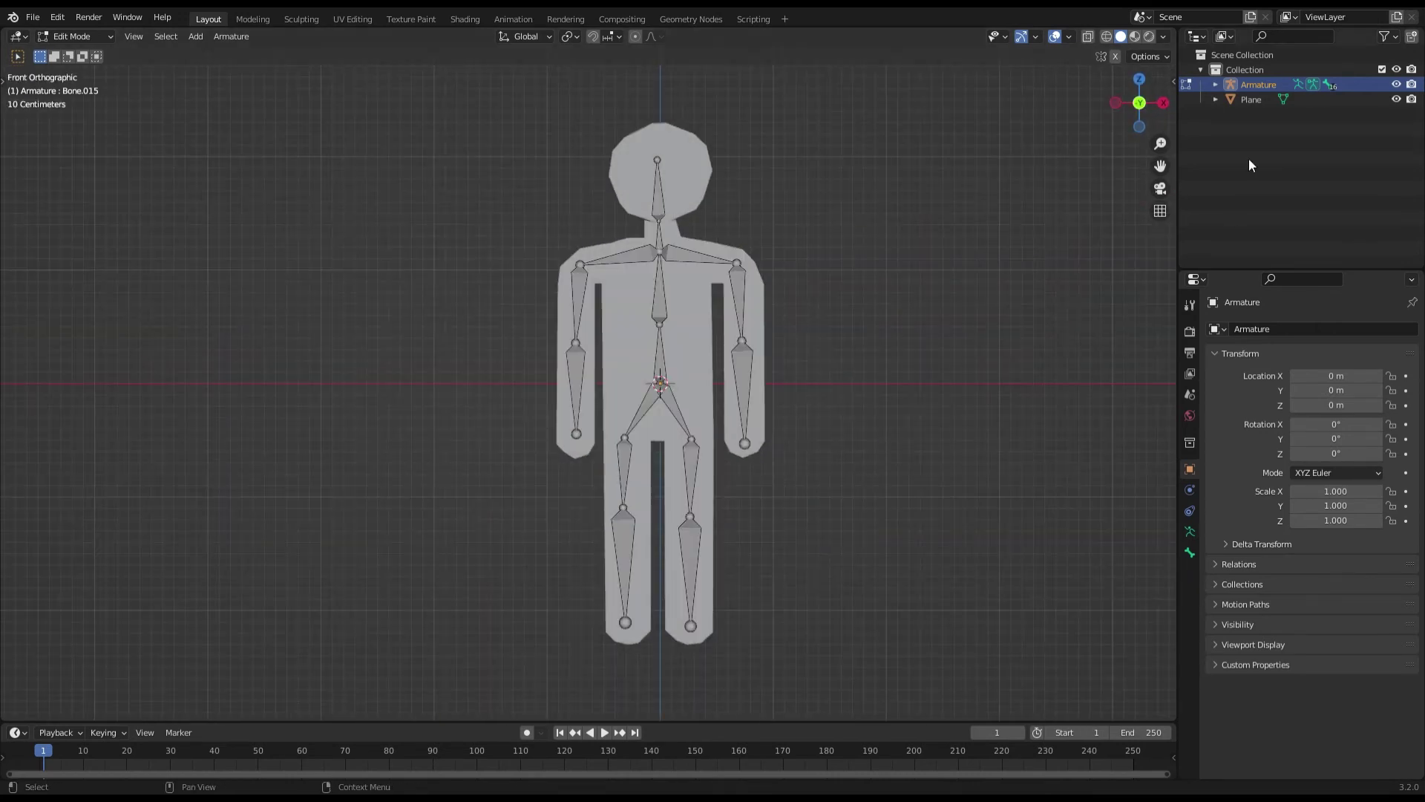
click(1253, 99)
click(88, 40)
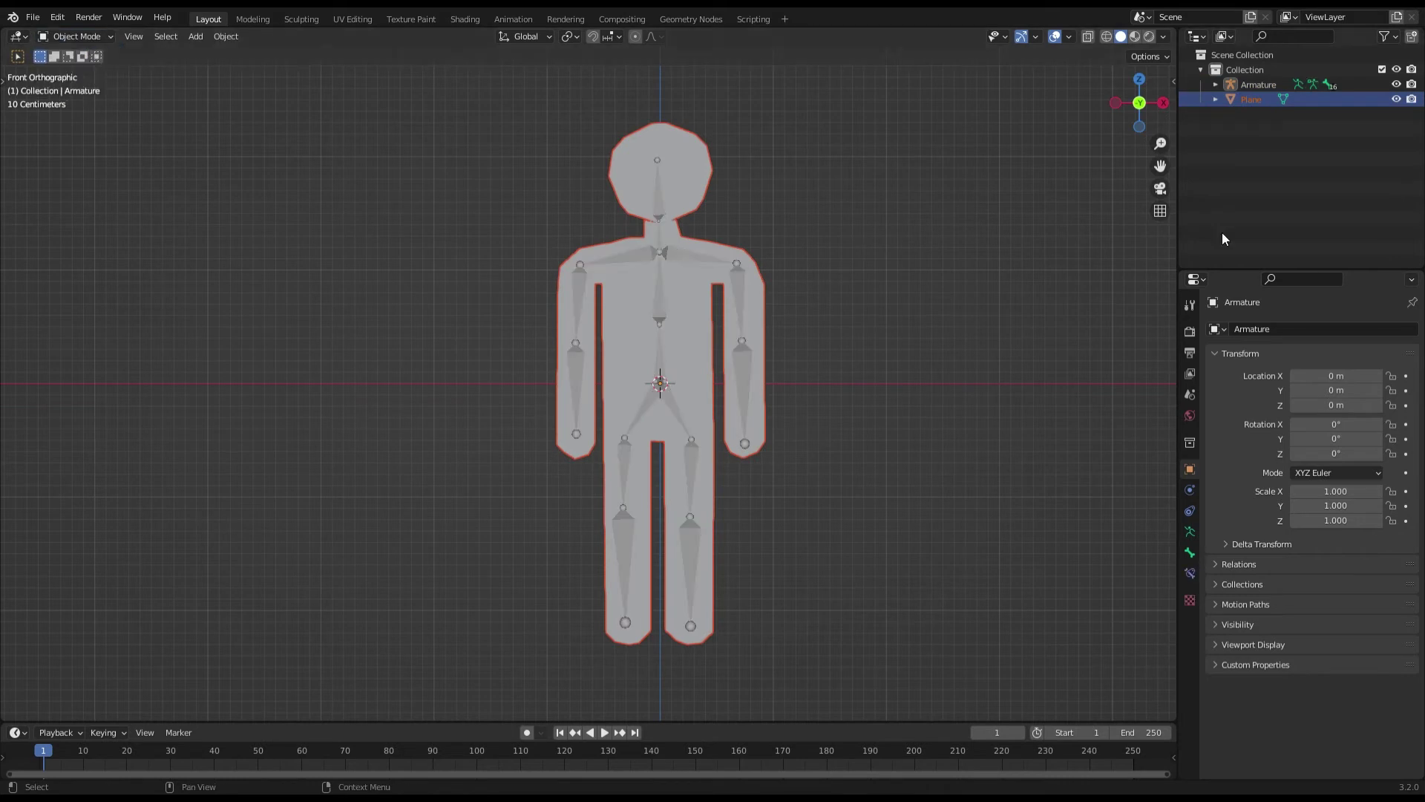
click(1252, 100)
click(853, 342)
Step: Select the armature in Right Orthographic view and begin moving it along Y
middle_drag(853, 342, 900, 309)
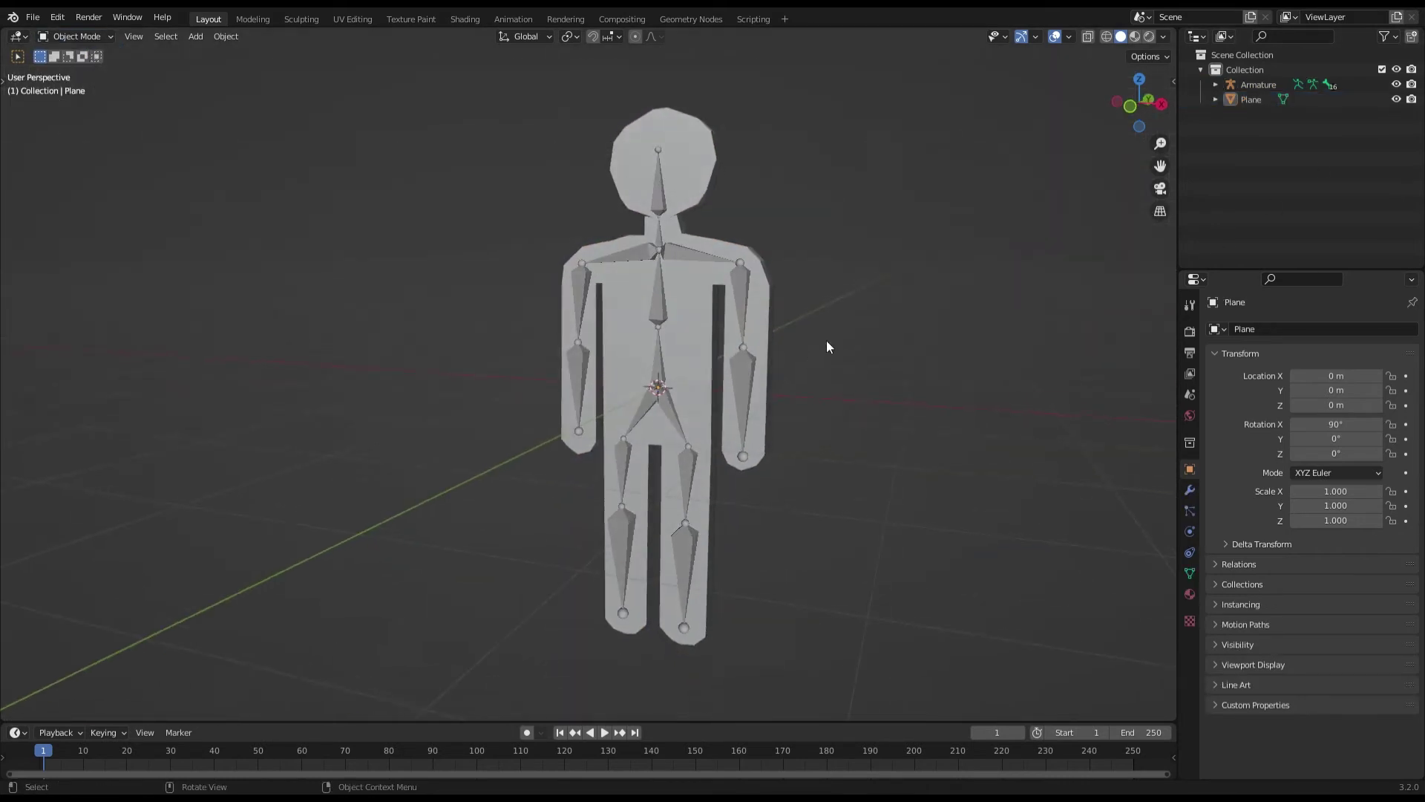
click(1252, 100)
mouse_move(765, 347)
middle_down()
mouse_move(852, 348)
mouse_move(932, 316)
middle_up()
click(1259, 85)
key(KP_3)
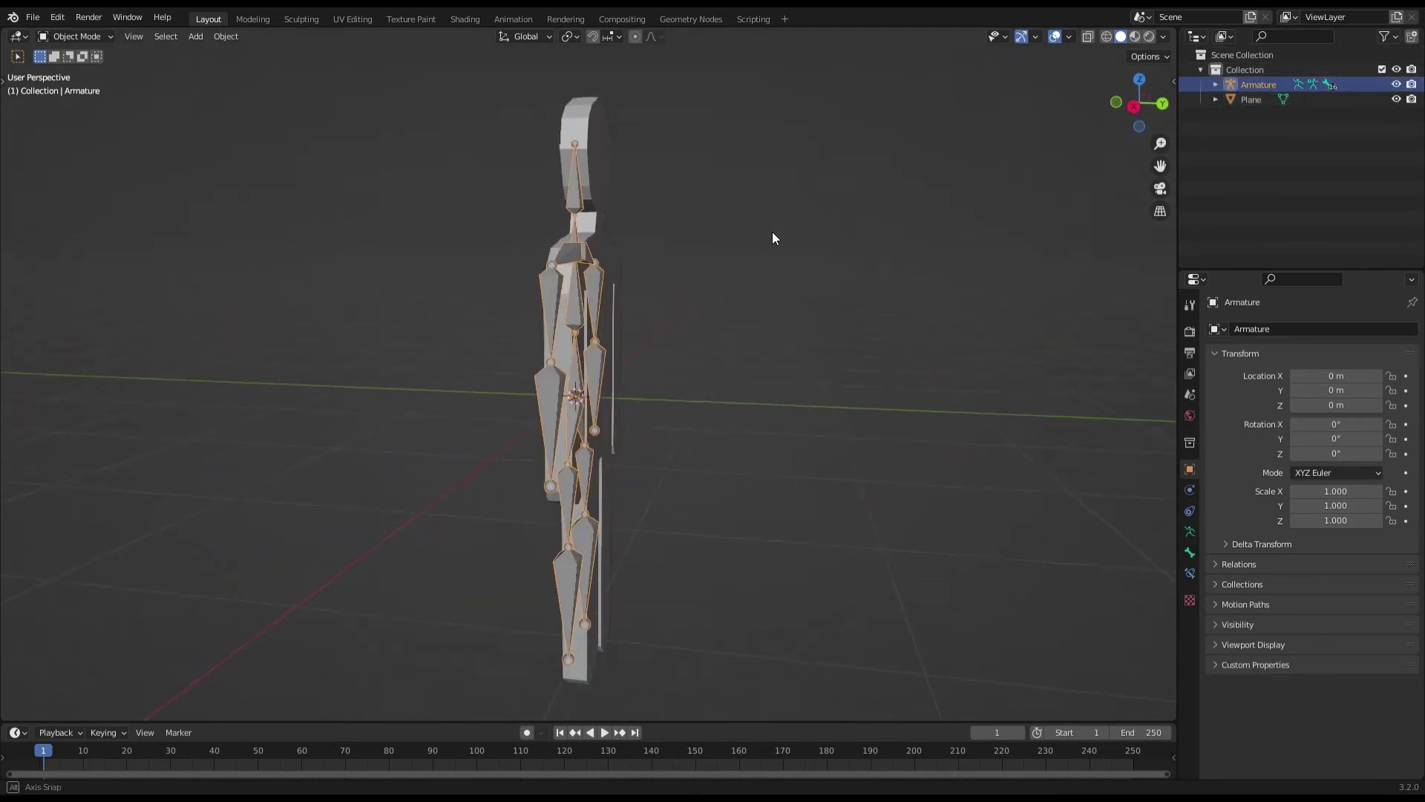
key(KP_1)
key(KP_3)
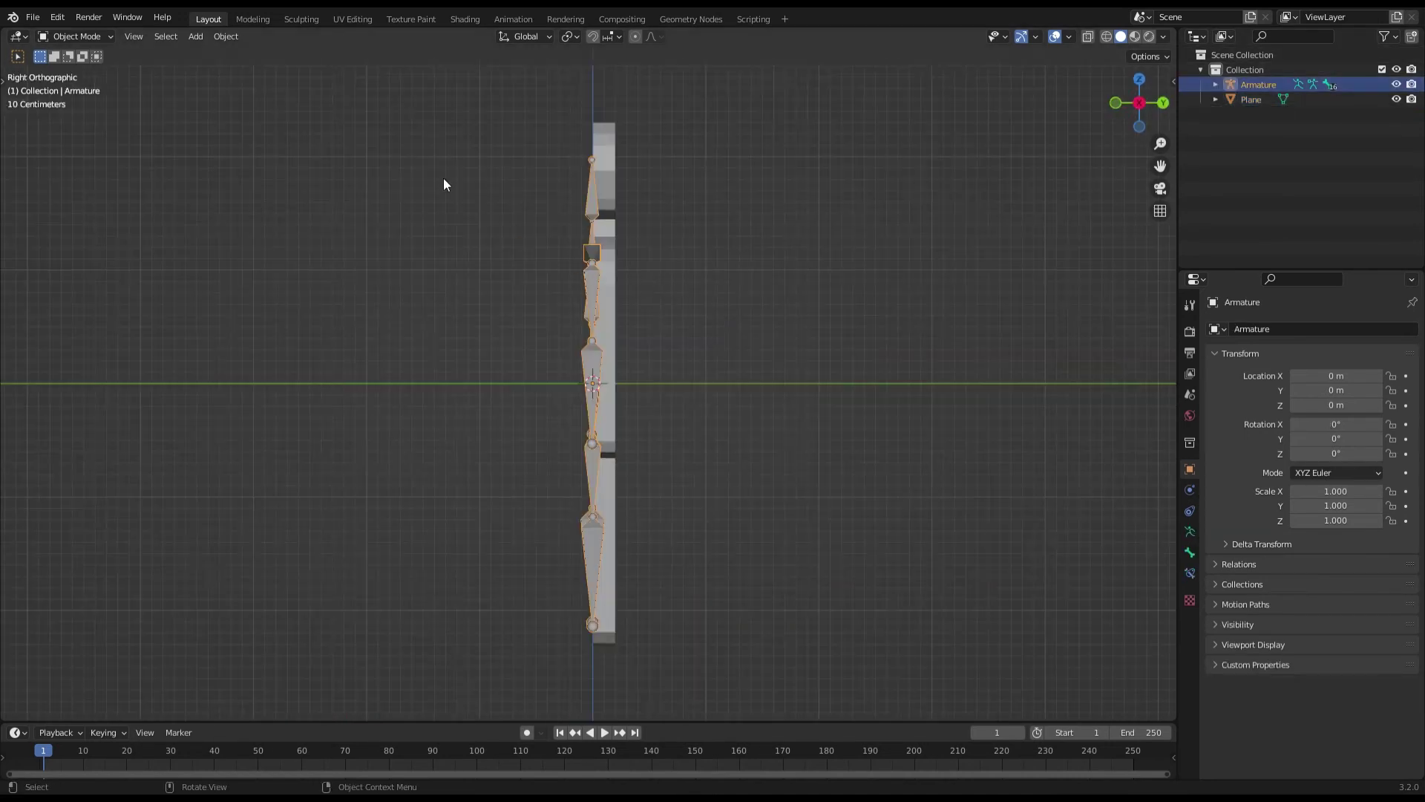
click(173, 37)
key(g)
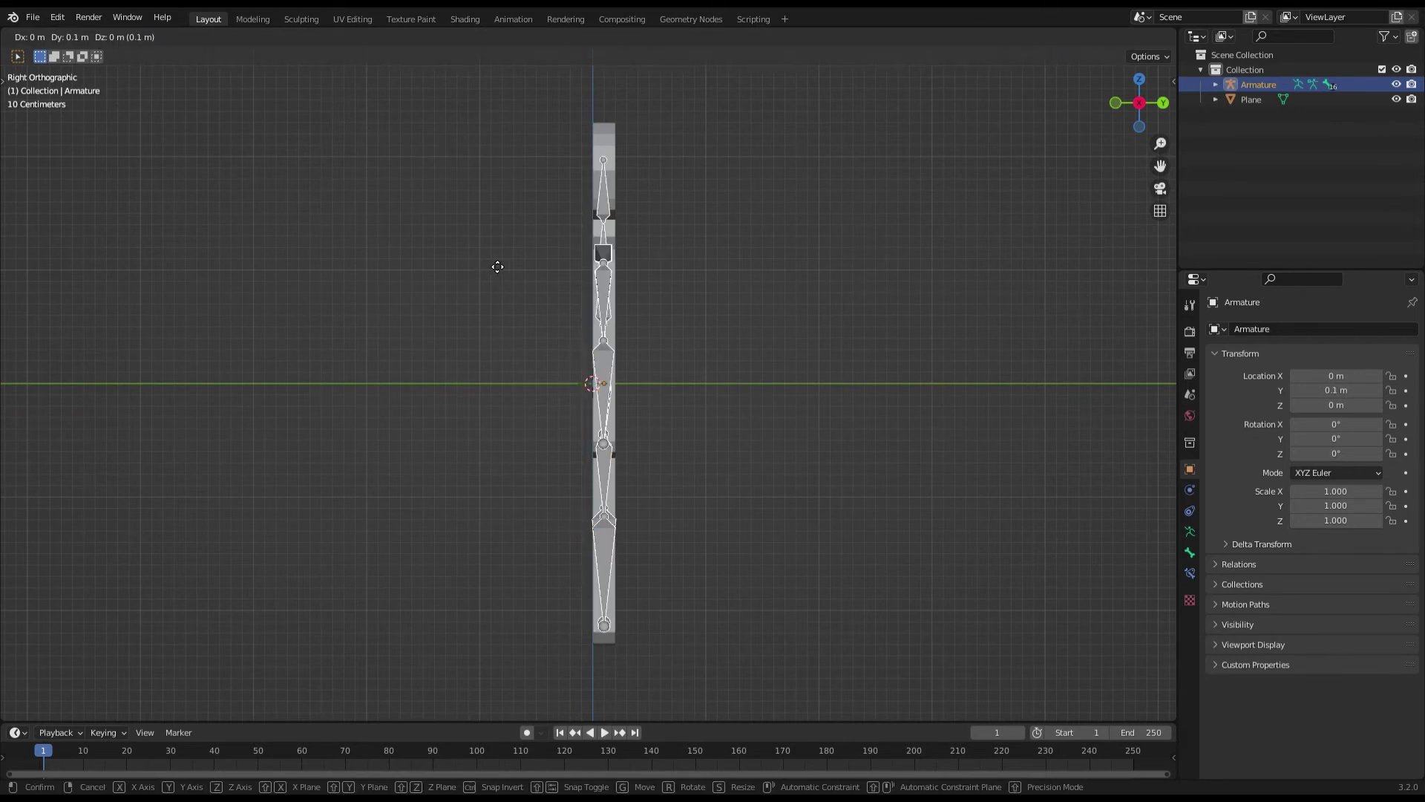
Step: Place the armature 0.1 m forward along Y, in front of the mesh
click(500, 266)
mouse_move(496, 270)
middle_down()
mouse_move(1121, 328)
mouse_move(1154, 297)
mouse_move(1075, 301)
middle_up()
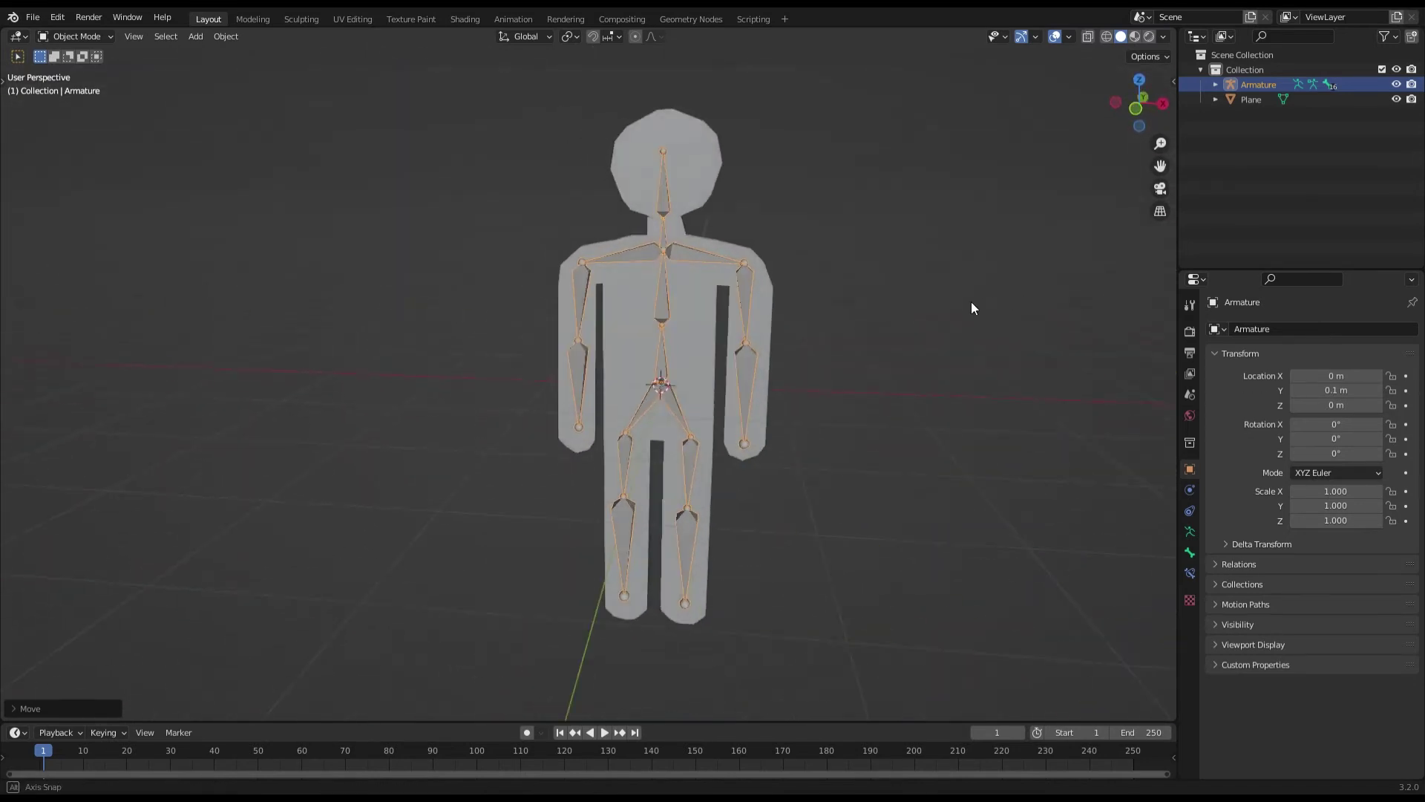
mouse_move(963, 304)
middle_down()
mouse_move(973, 275)
mouse_move(1006, 458)
mouse_move(969, 468)
mouse_move(1130, 433)
mouse_move(990, 404)
mouse_move(938, 419)
mouse_move(896, 394)
mouse_move(978, 335)
middle_up()
scroll(989, 422, down, 3)
Step: Select the stick-man mesh in the outliner and reveal the viewport toolbar
key(alt+a)
scroll(896, 395, up, 2)
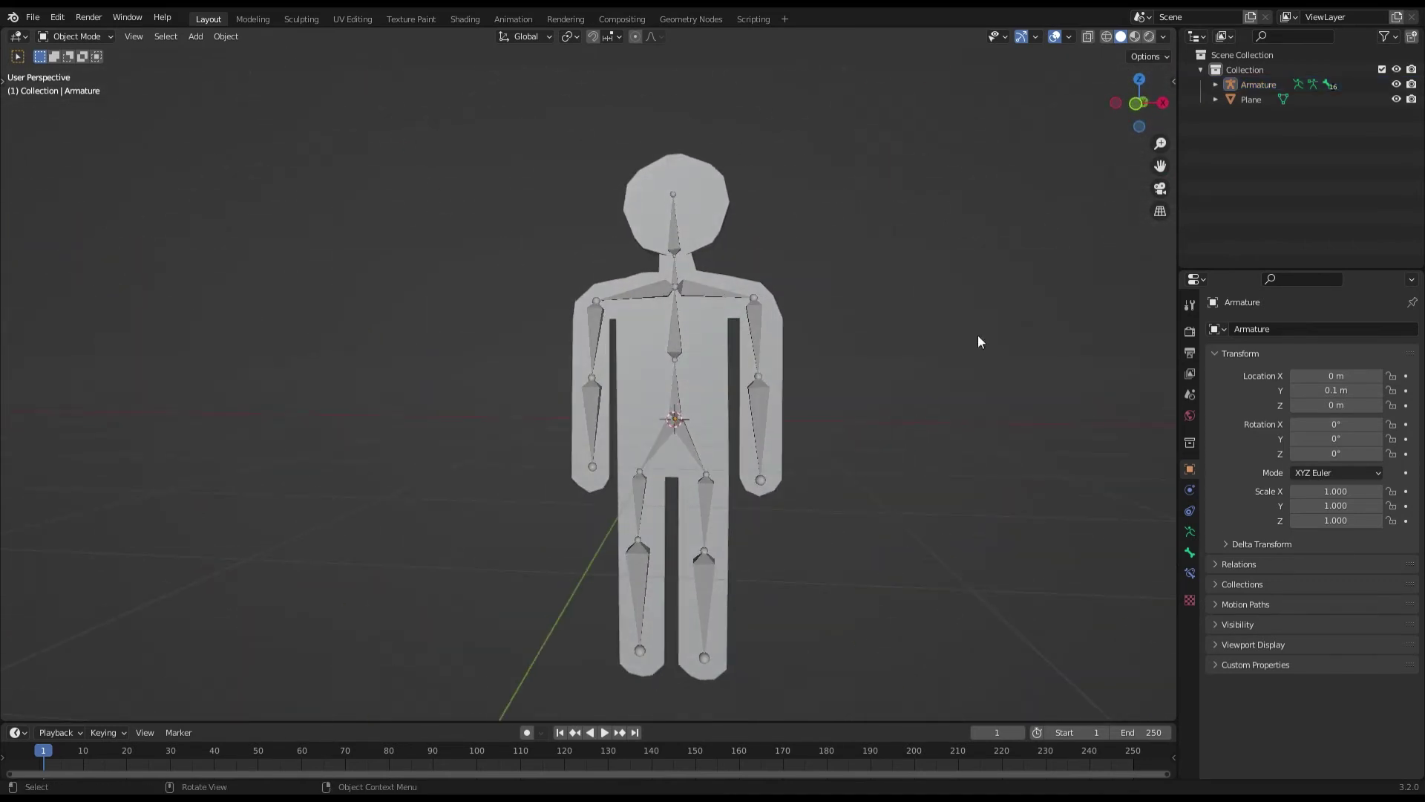
click(1239, 103)
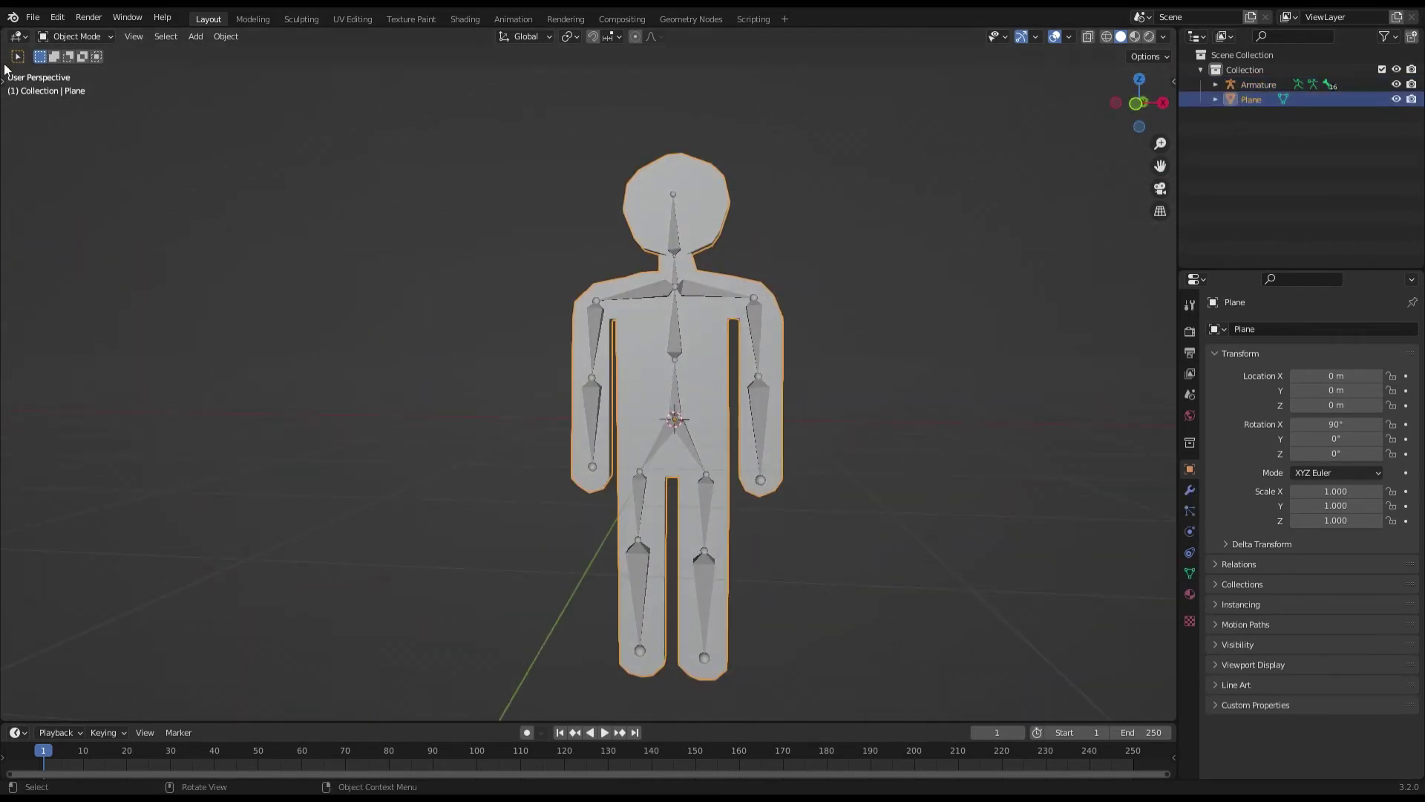
drag(9, 78, 52, 96)
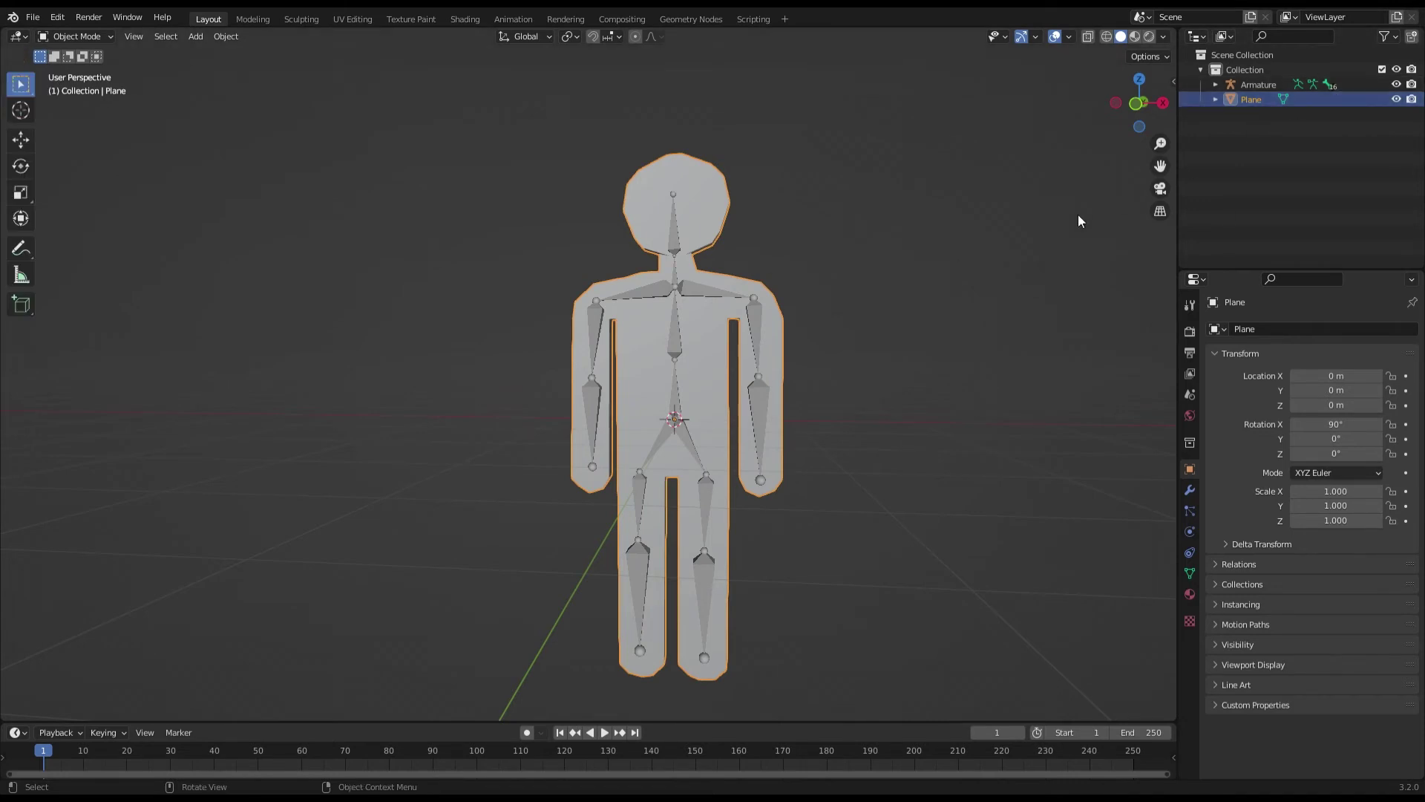
middle_drag(1061, 223, 1068, 241)
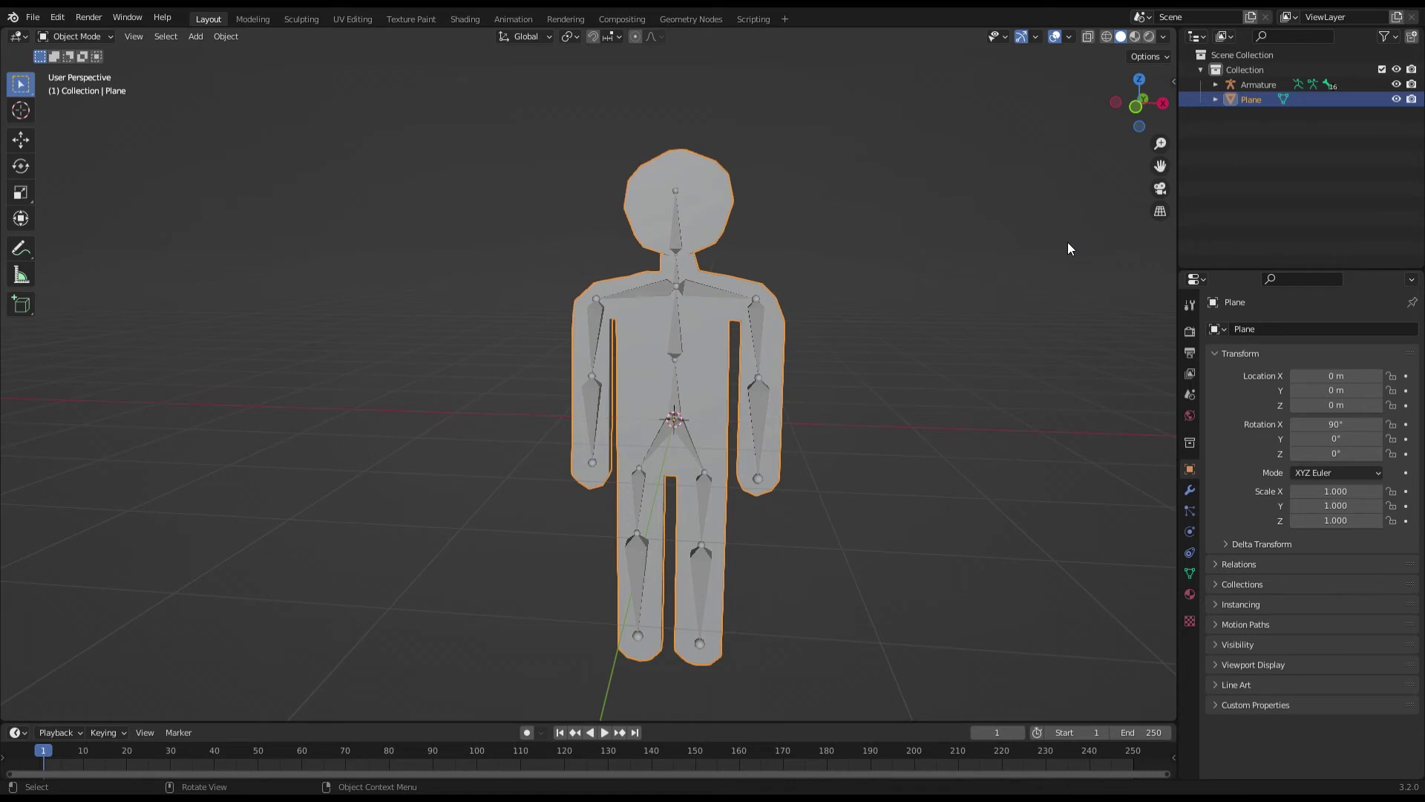
Step: Parent the mesh to the armature using Object > Parent > With Automatic Weights
shift+click(692, 291)
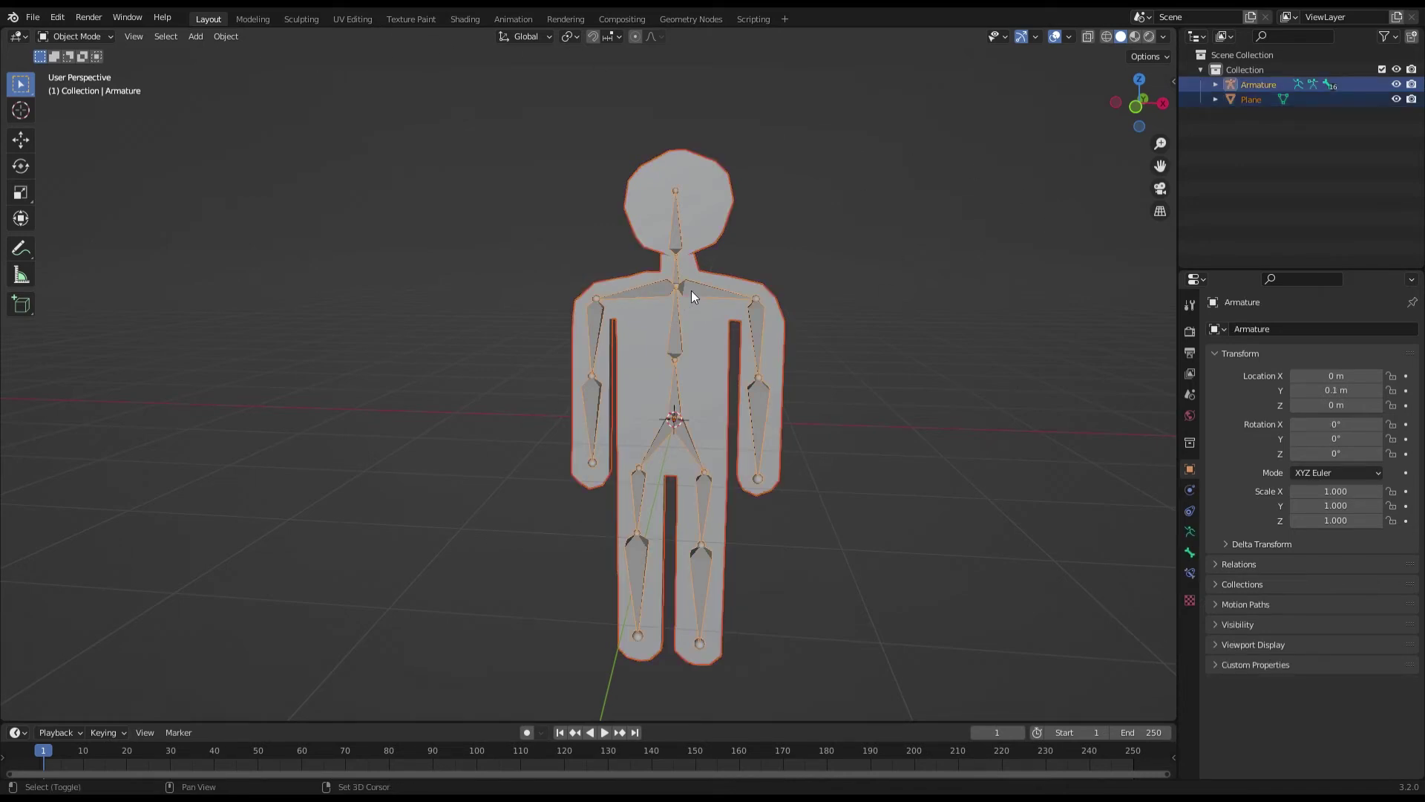
click(222, 39)
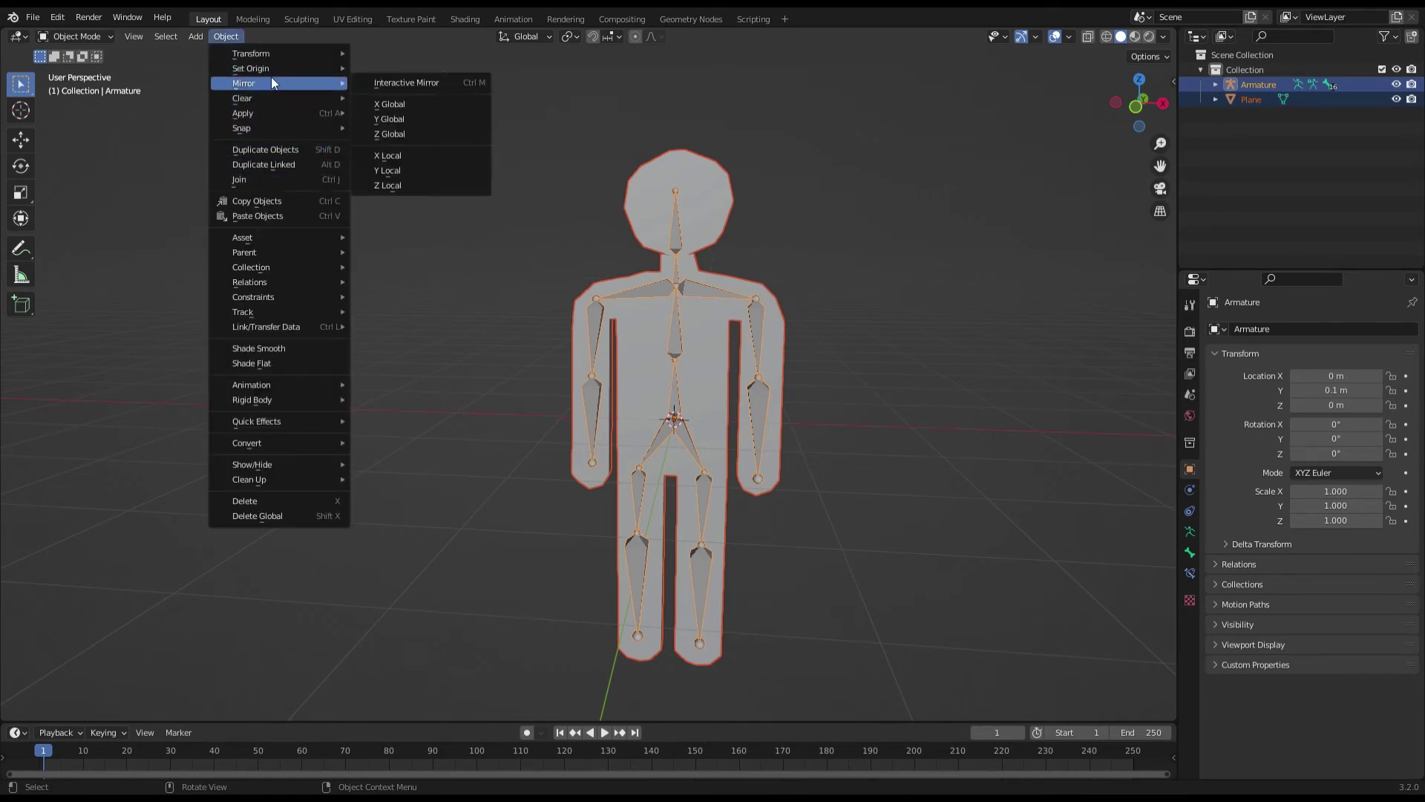
mouse_move(244, 252)
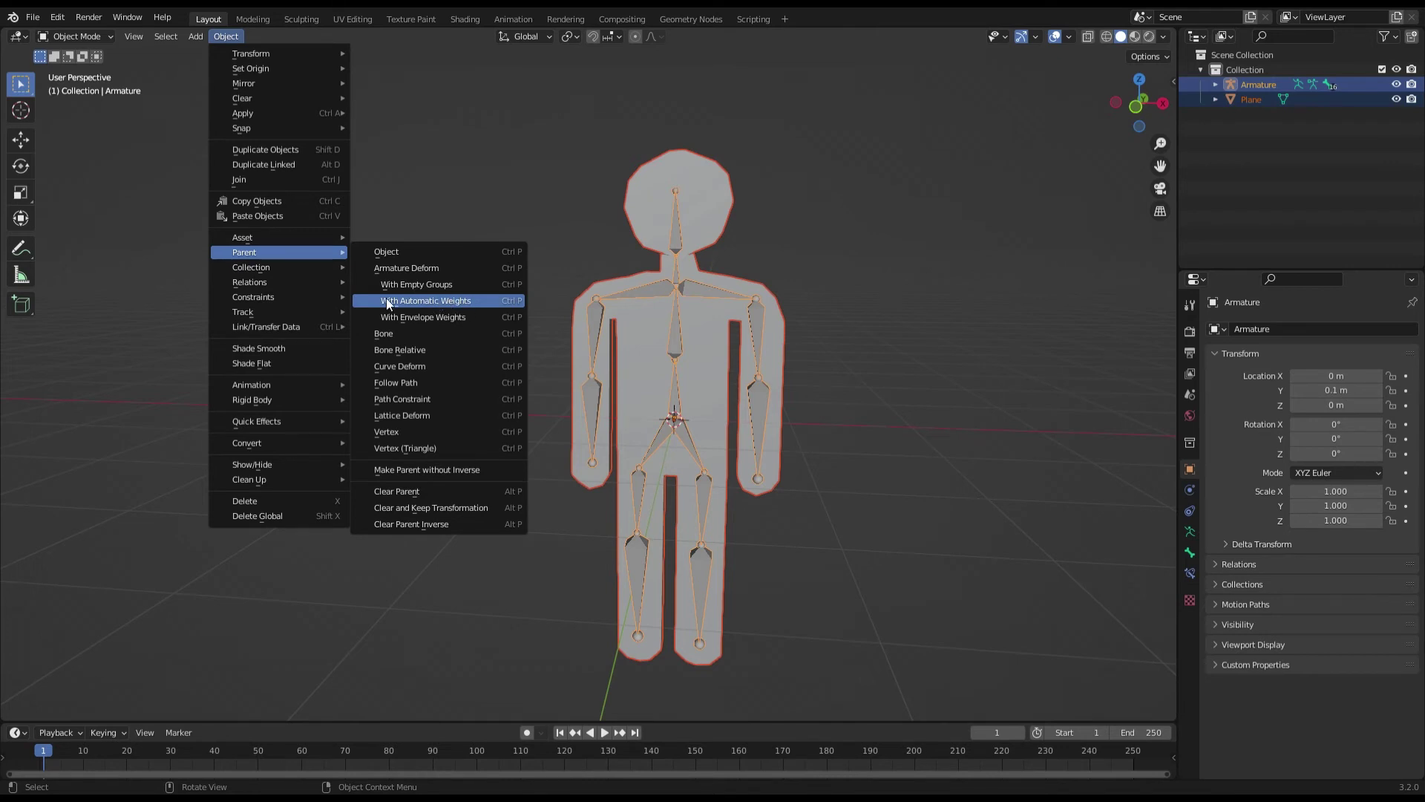
click(449, 302)
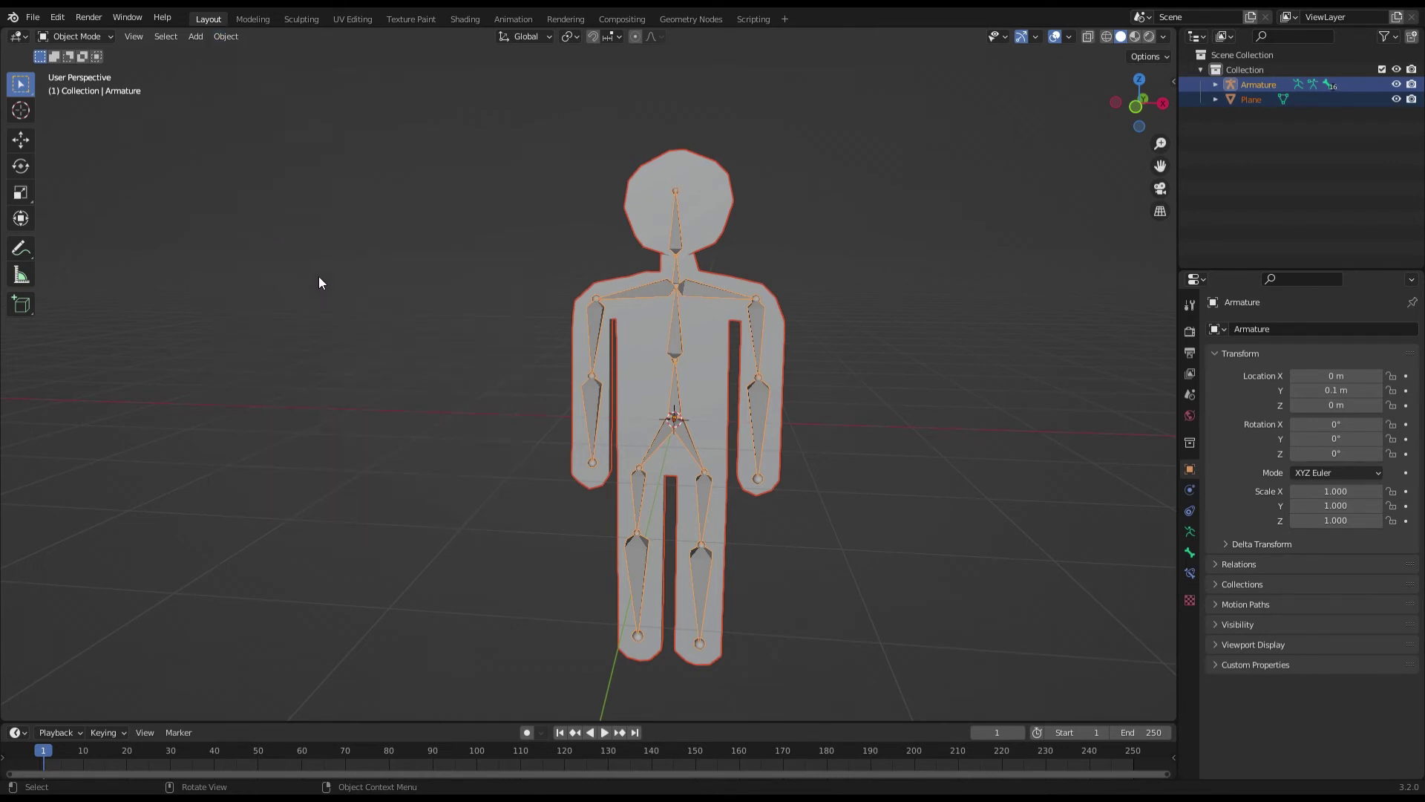
click(223, 37)
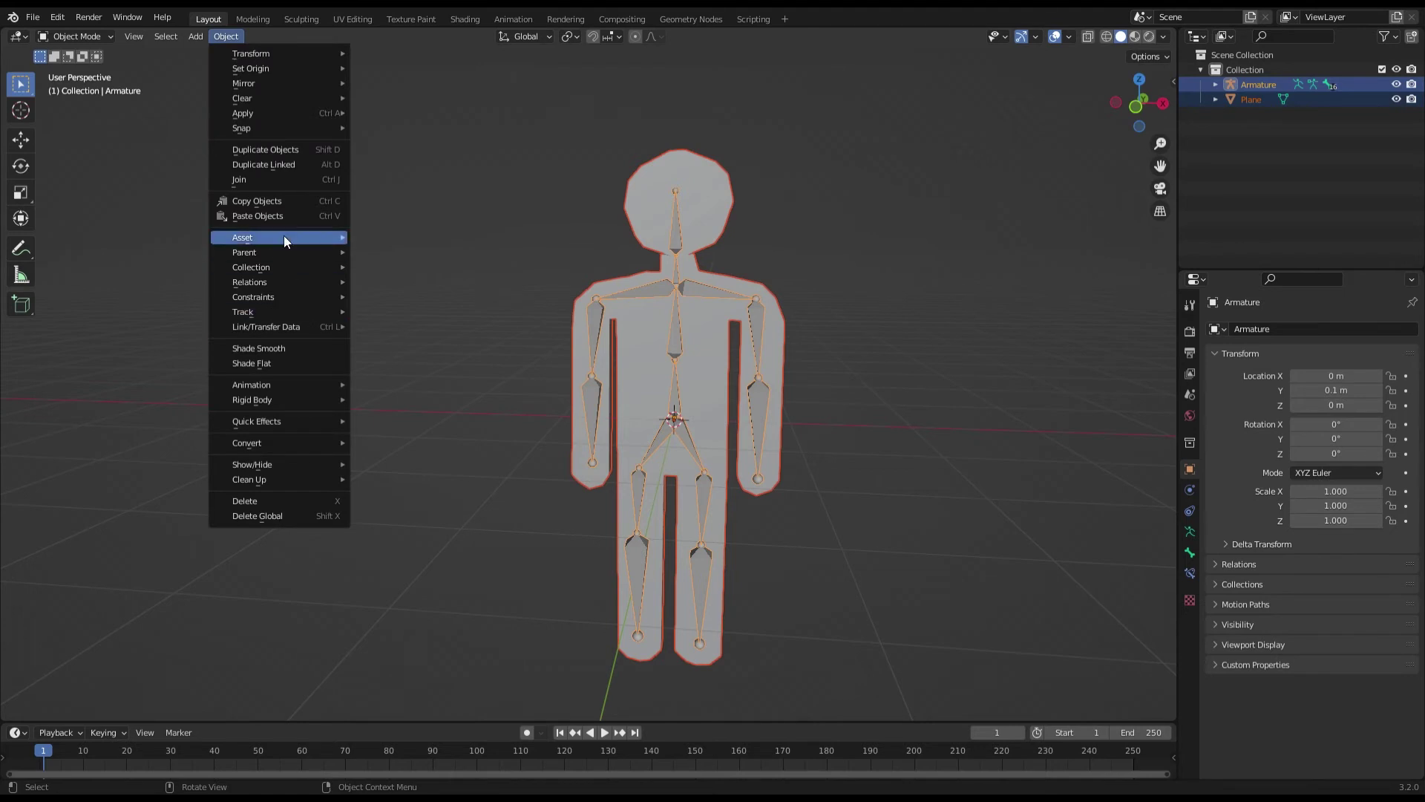
mouse_move(279, 251)
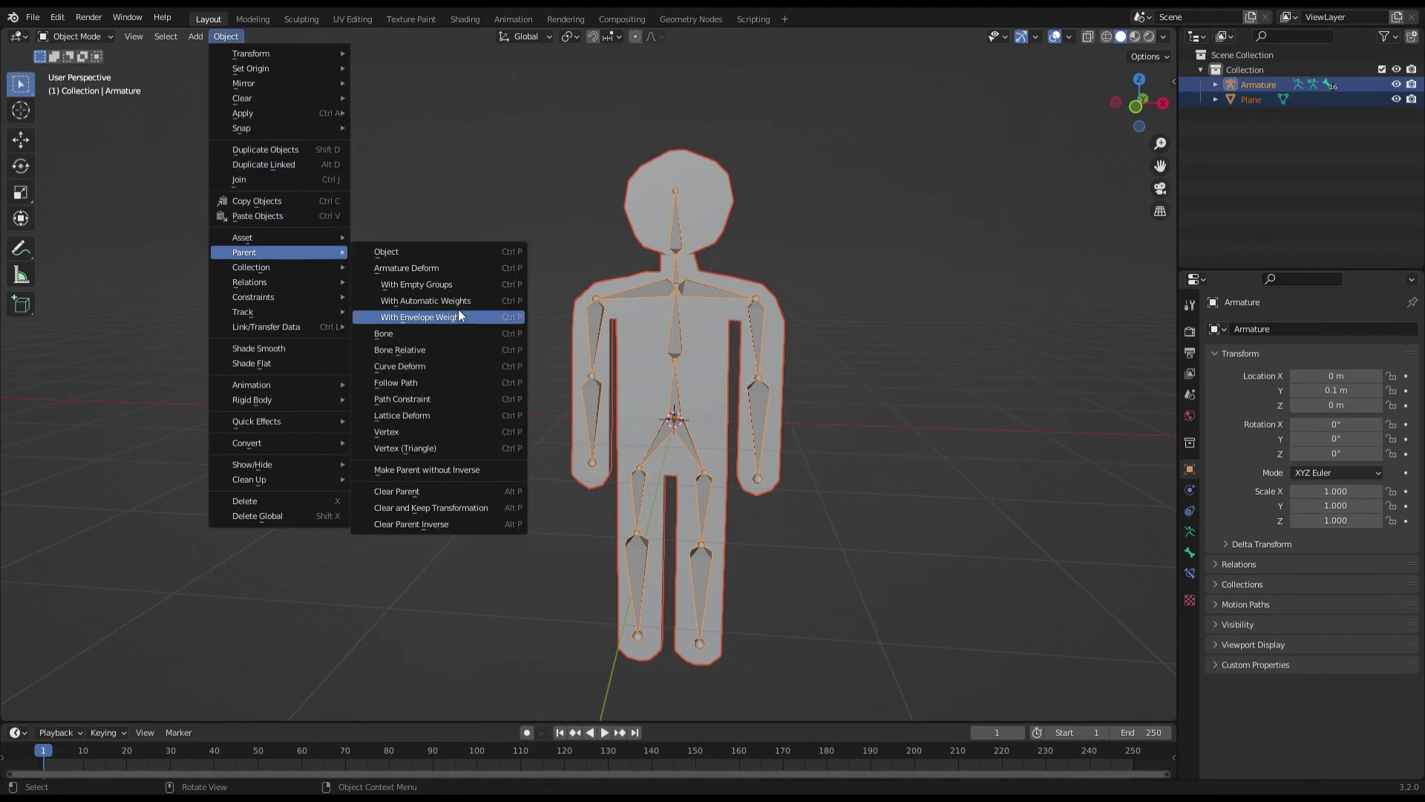
click(451, 302)
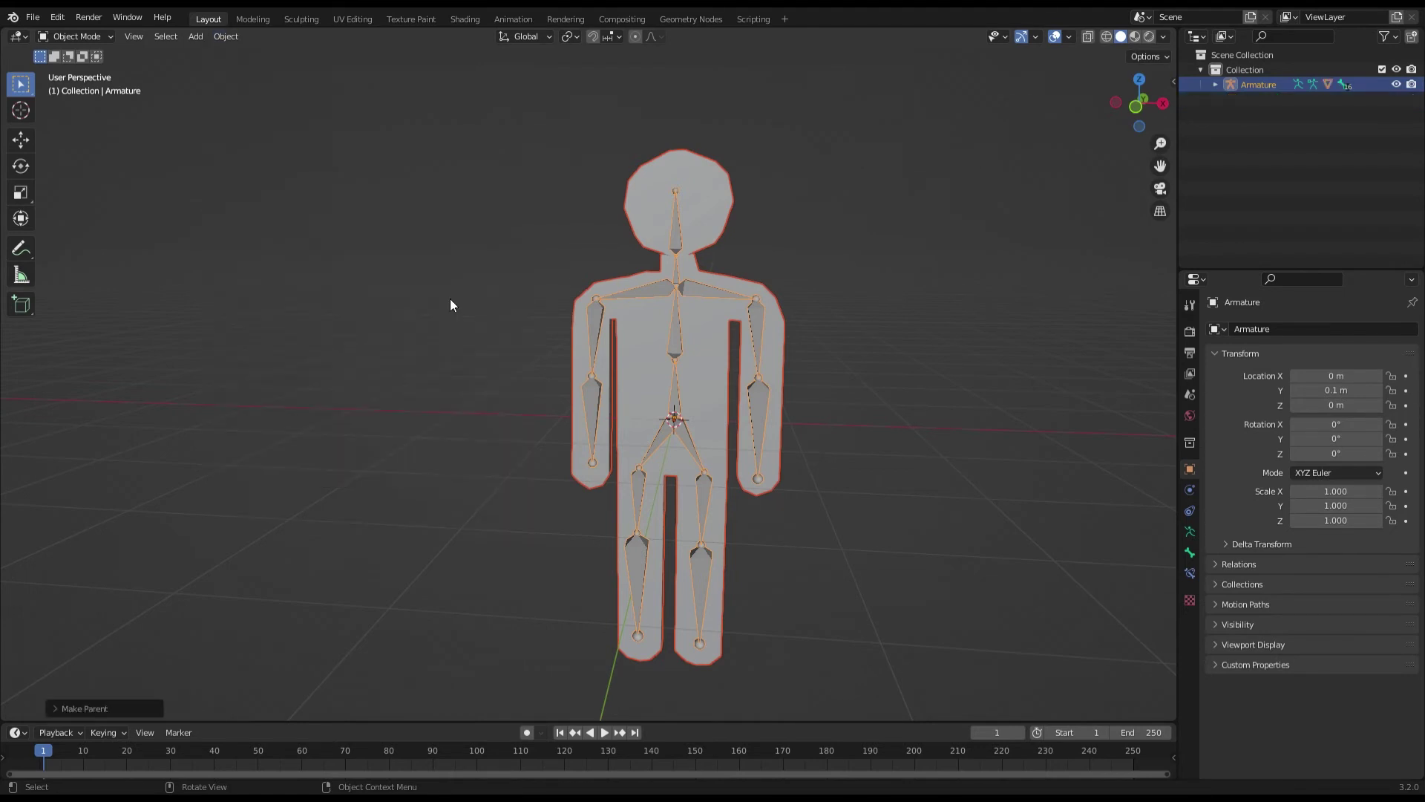
Step: Select only the armature and open the mode dropdown to choose Pose Mode
click(839, 353)
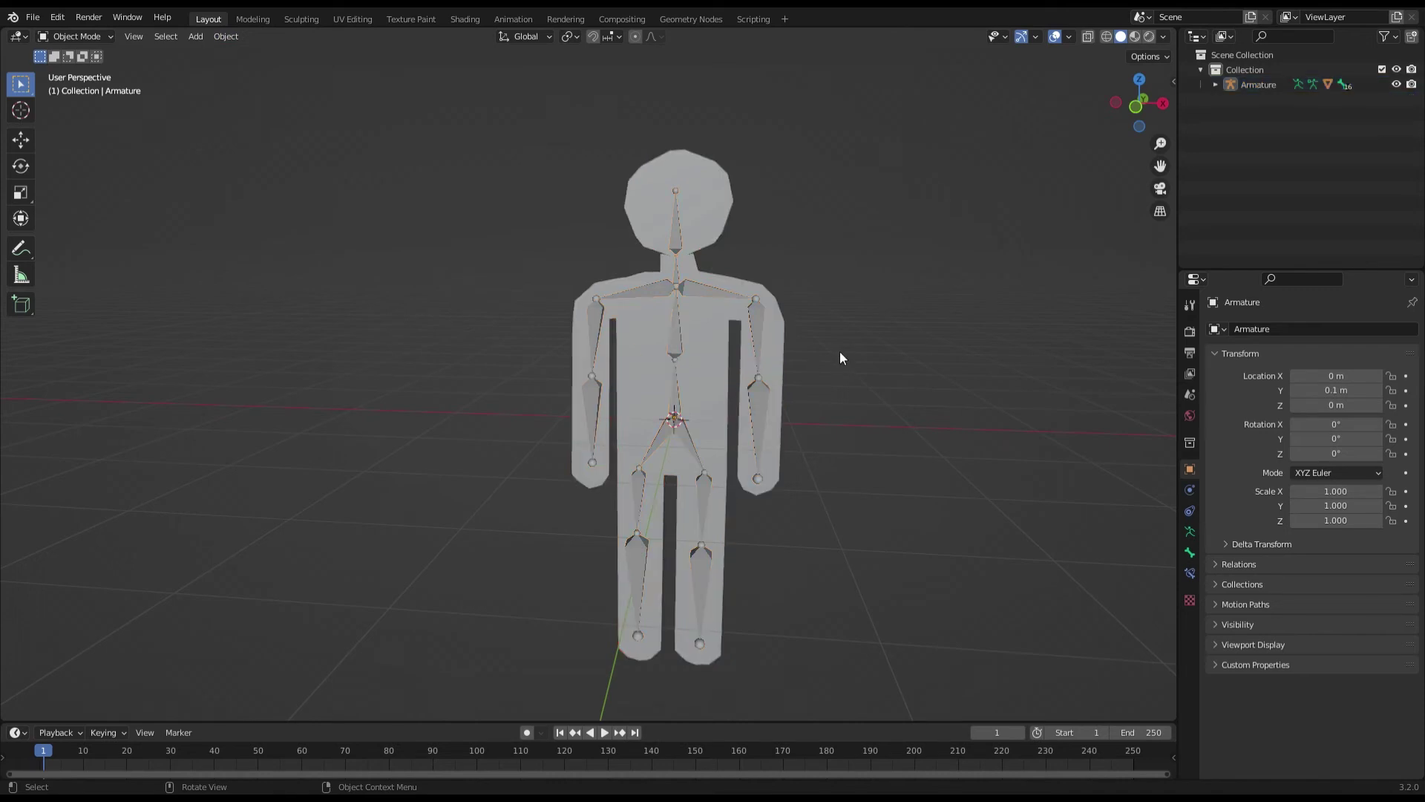
mouse_move(839, 350)
middle_down()
mouse_move(990, 363)
mouse_move(901, 359)
mouse_move(768, 231)
middle_up()
click(747, 347)
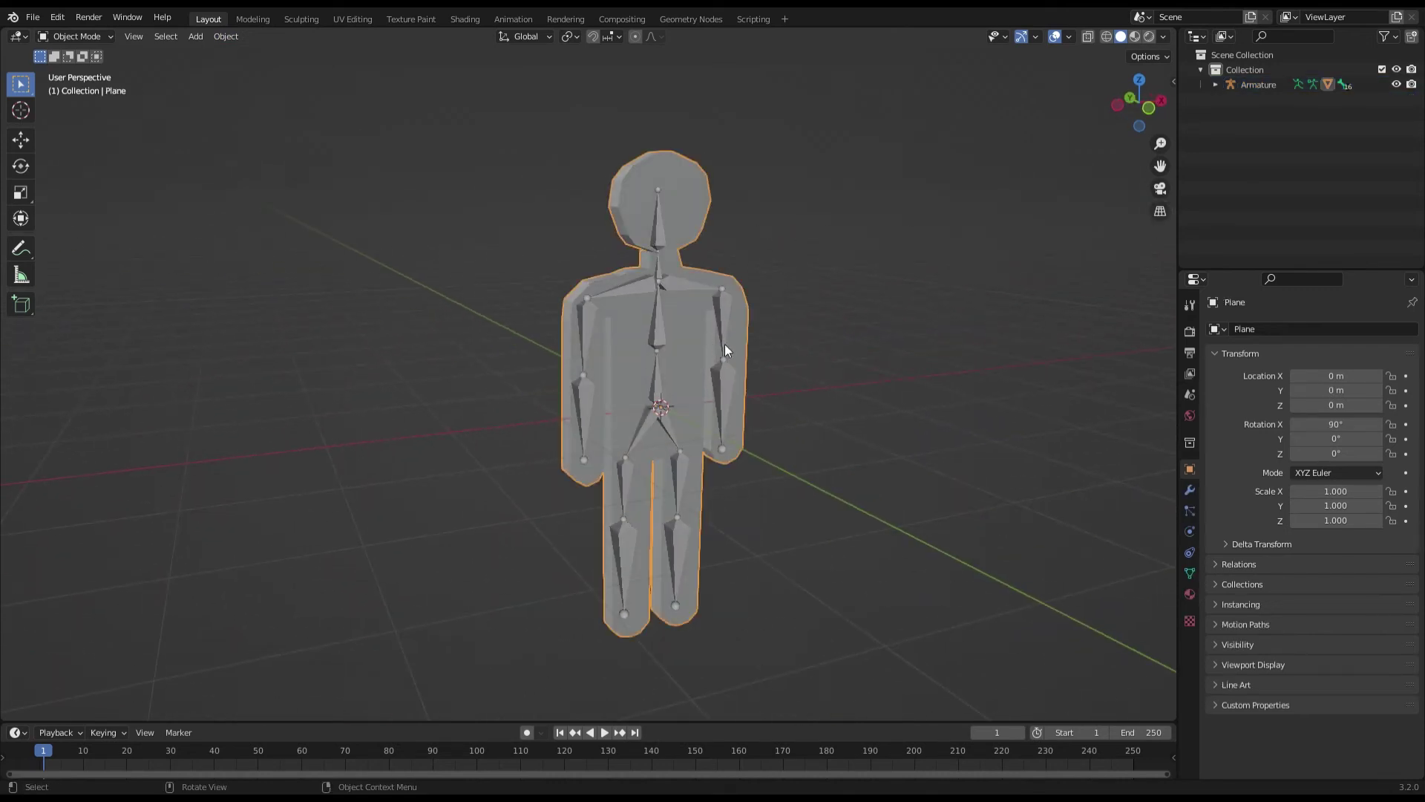
click(1335, 83)
click(1254, 86)
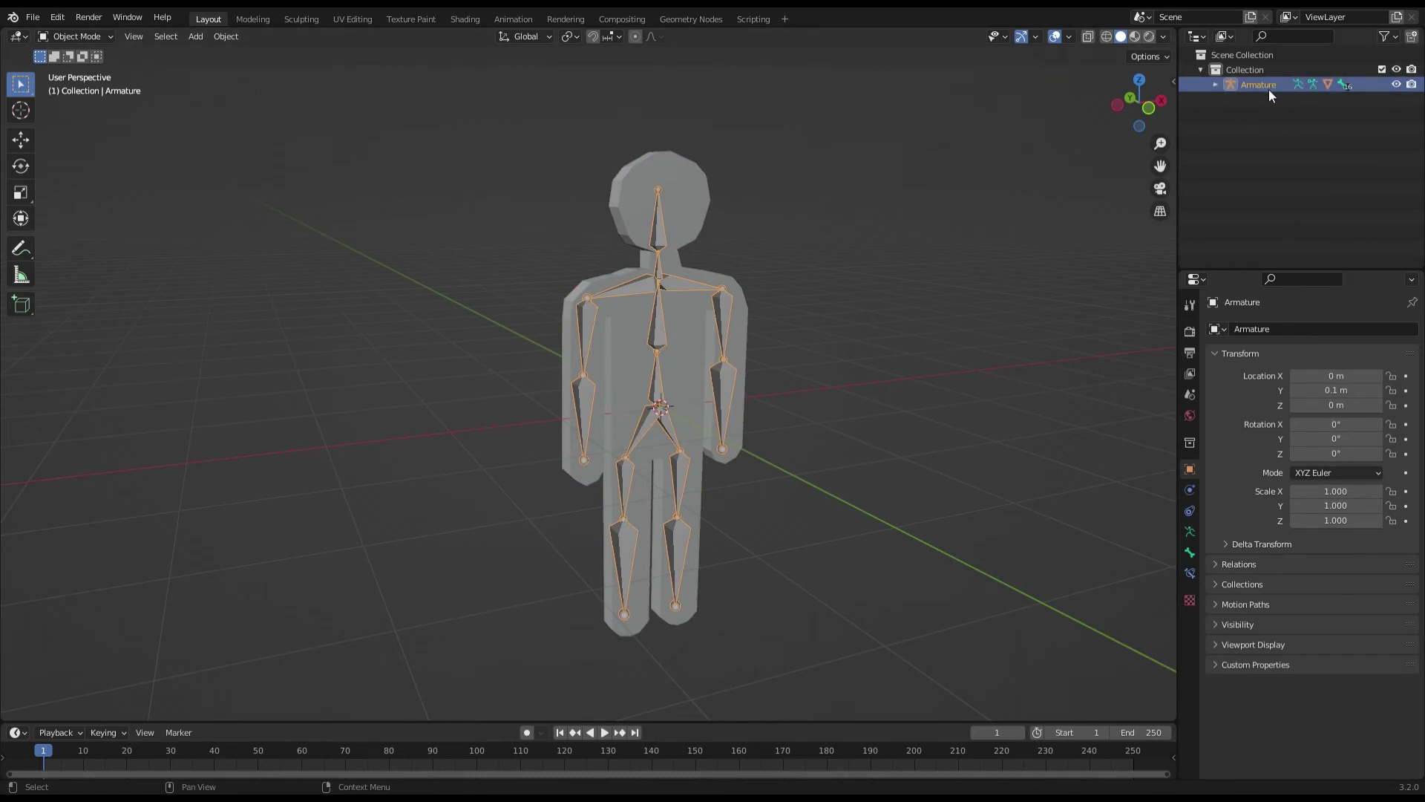
click(1285, 97)
click(84, 38)
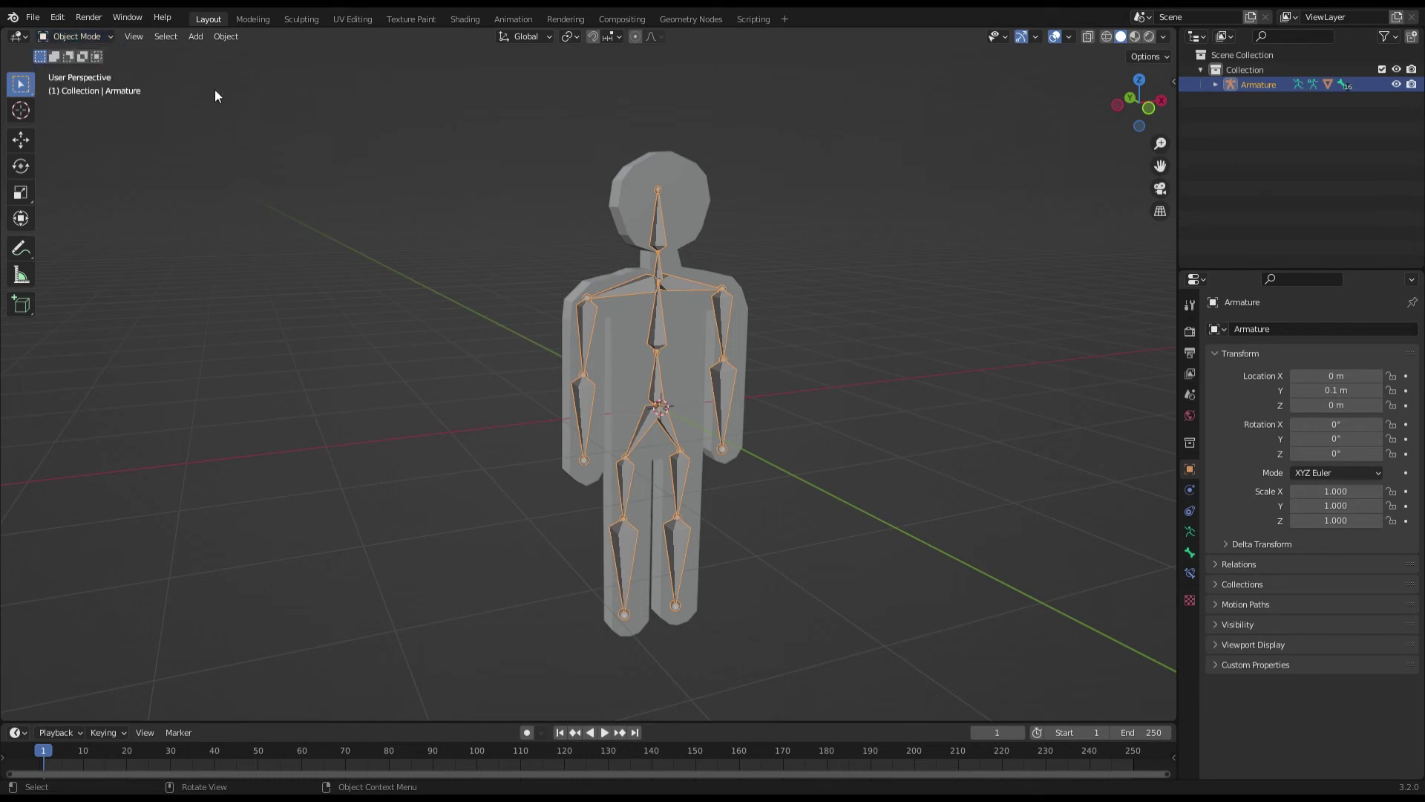
Step: In Pose Mode and front view, rotate the left forearm bone to hang straight down
click(84, 87)
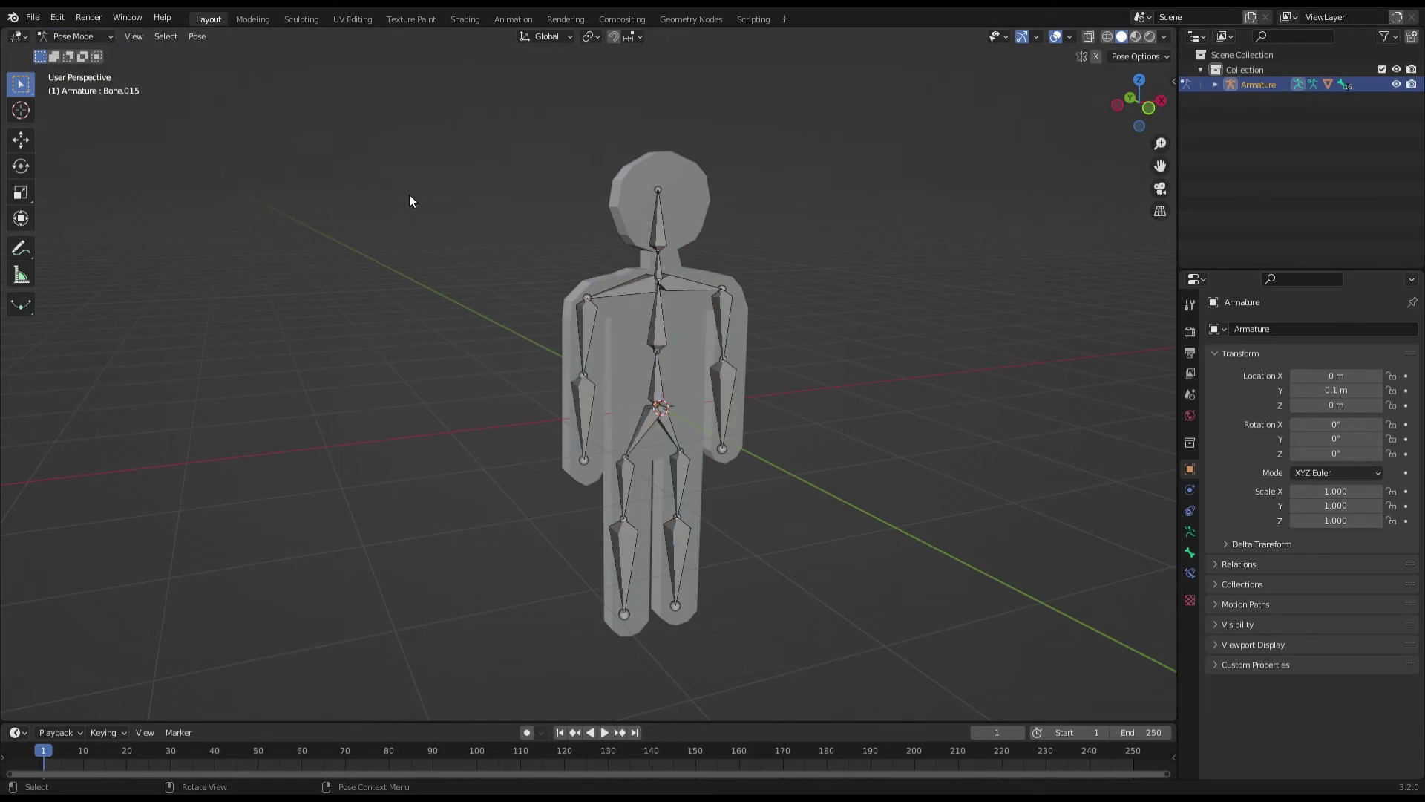
mouse_move(444, 209)
middle_down()
mouse_move(617, 217)
mouse_move(630, 311)
middle_up()
middle_drag(611, 384, 532, 384)
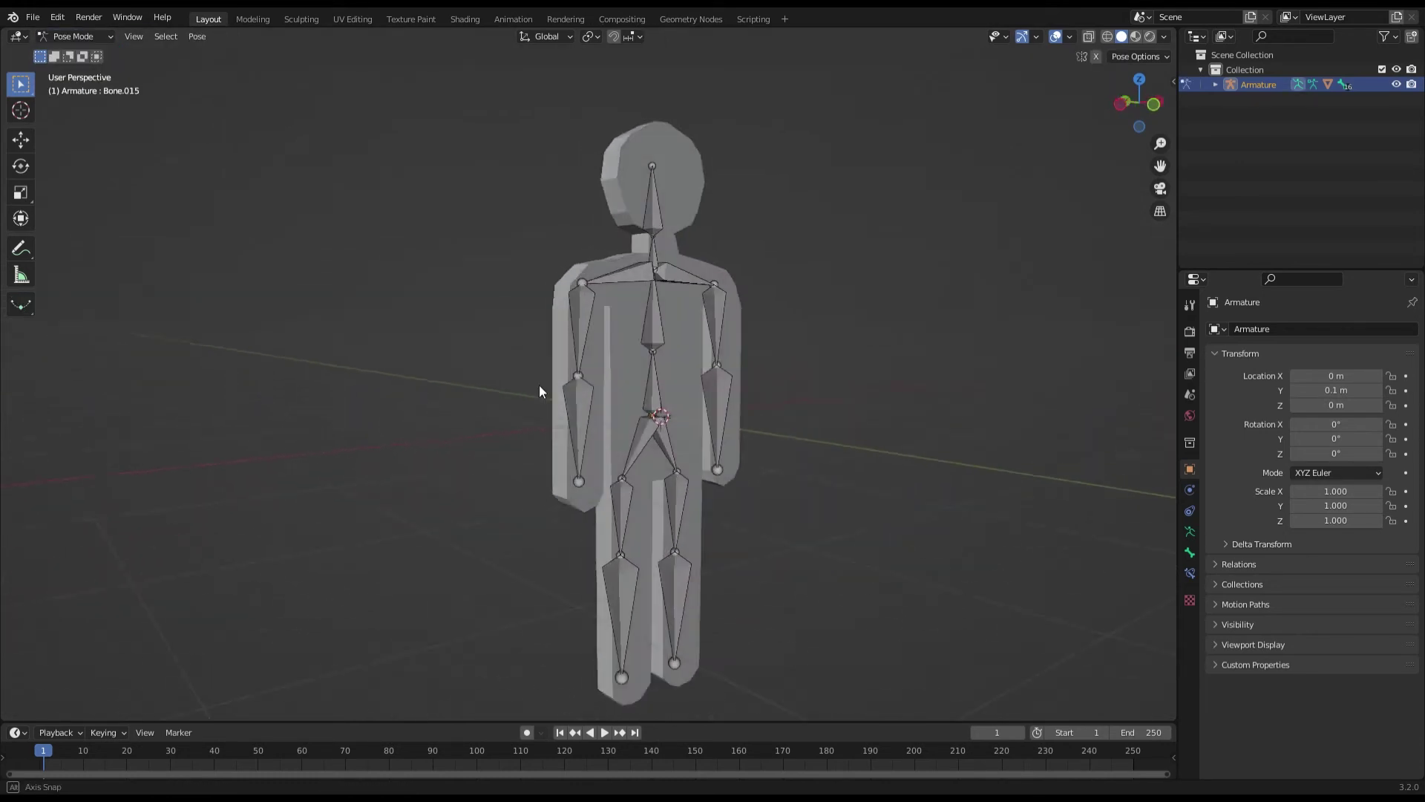
key(KP_1)
click(593, 408)
key(r)
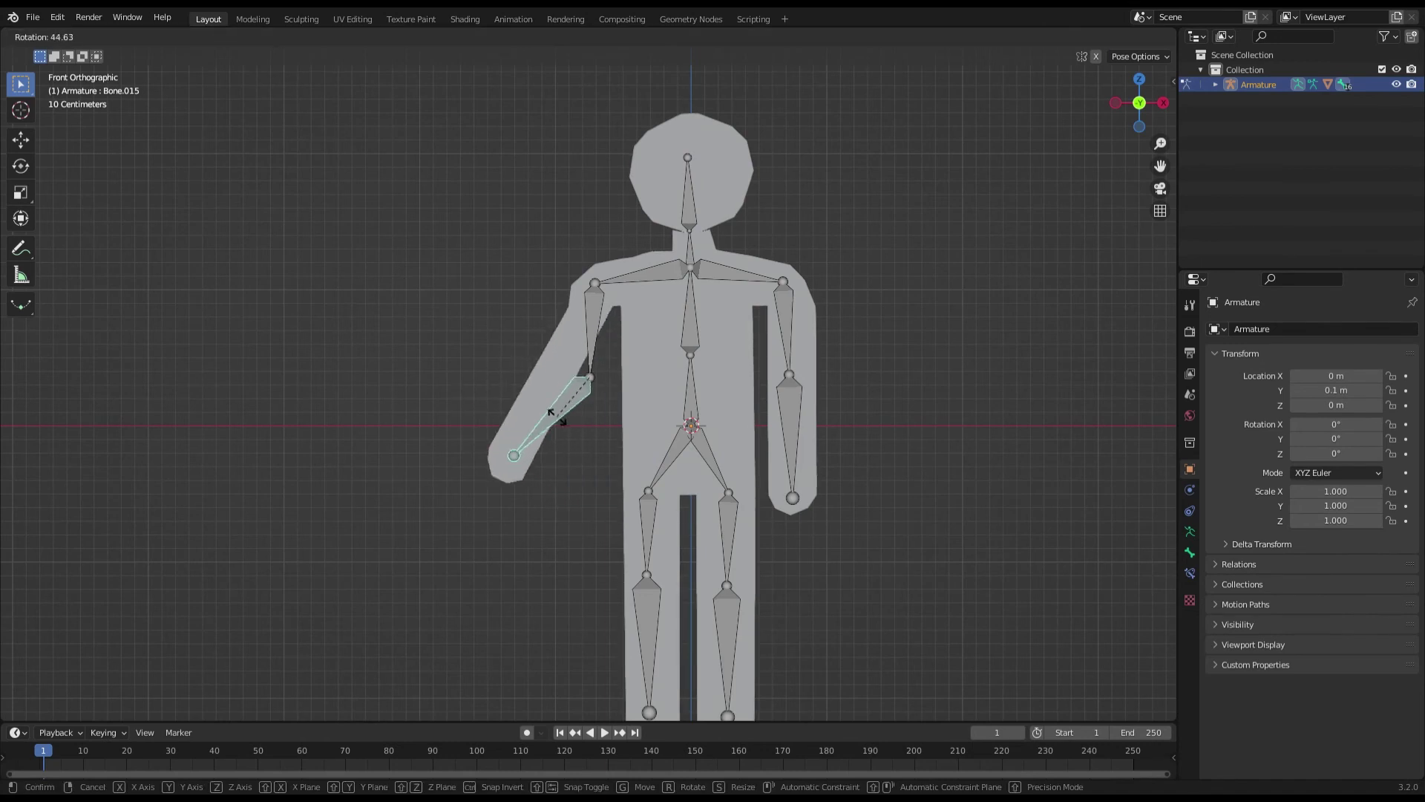
click(587, 419)
Step: Raise the forearm from a side view, then clear it back to rest pose with Alt+R
middle_drag(587, 419, 739, 421)
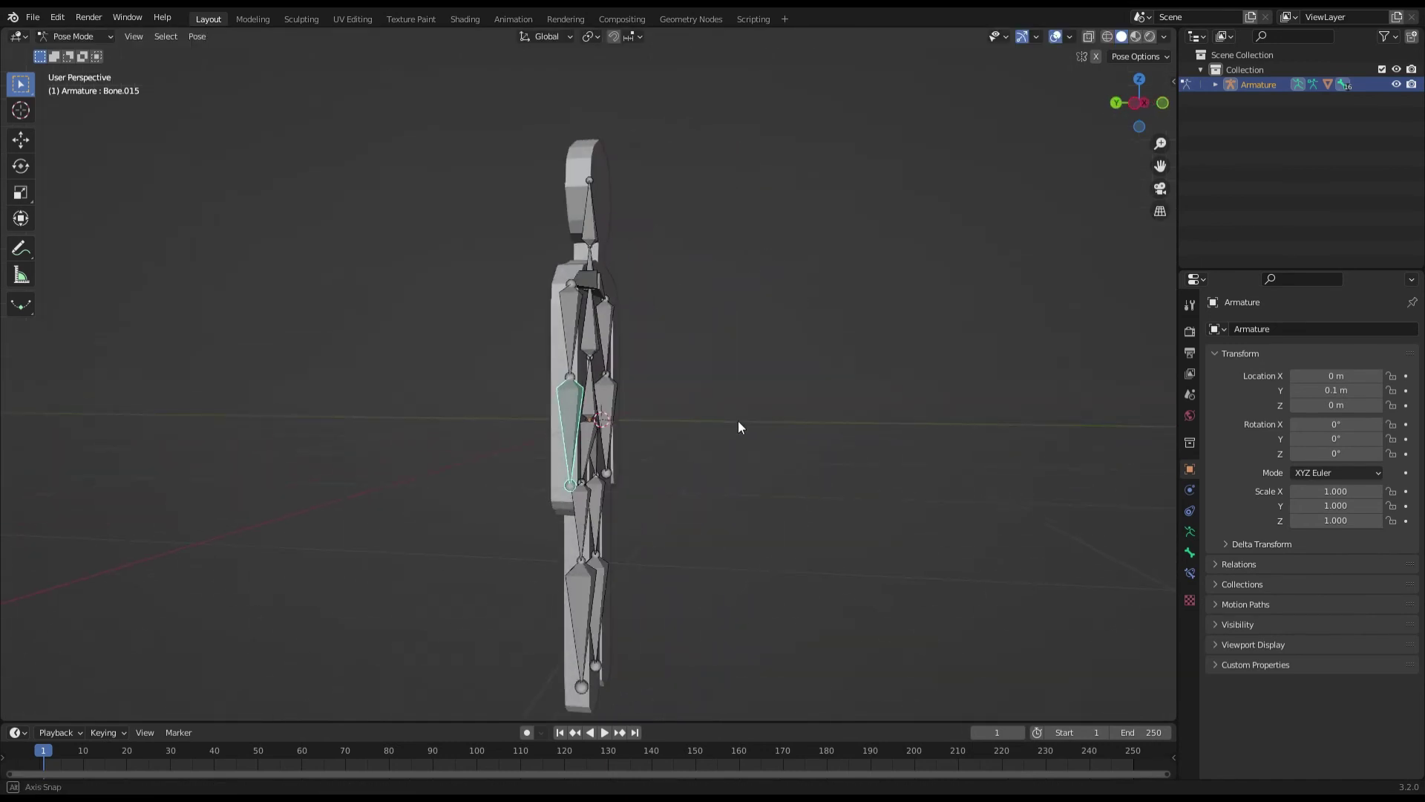
key(r)
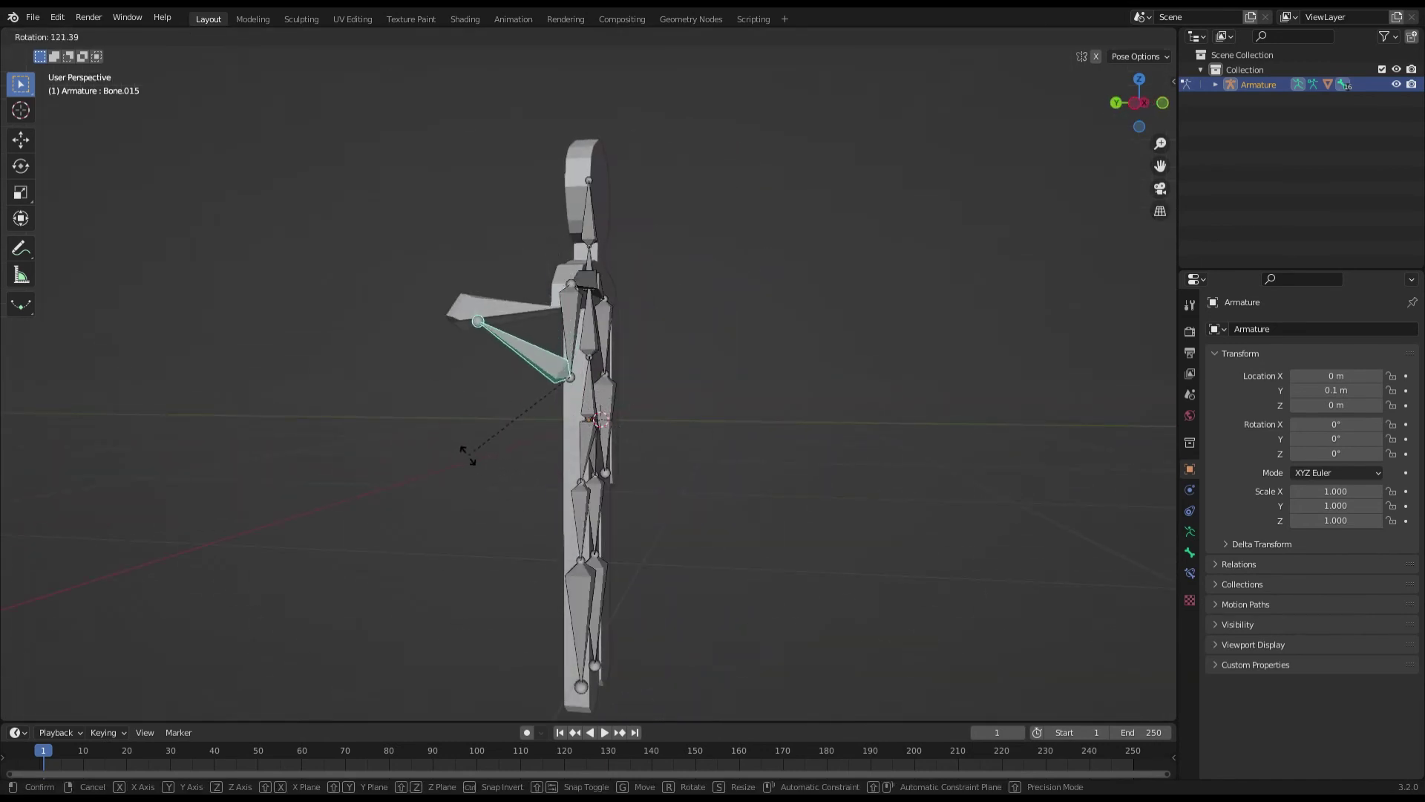
click(551, 521)
key(alt+r)
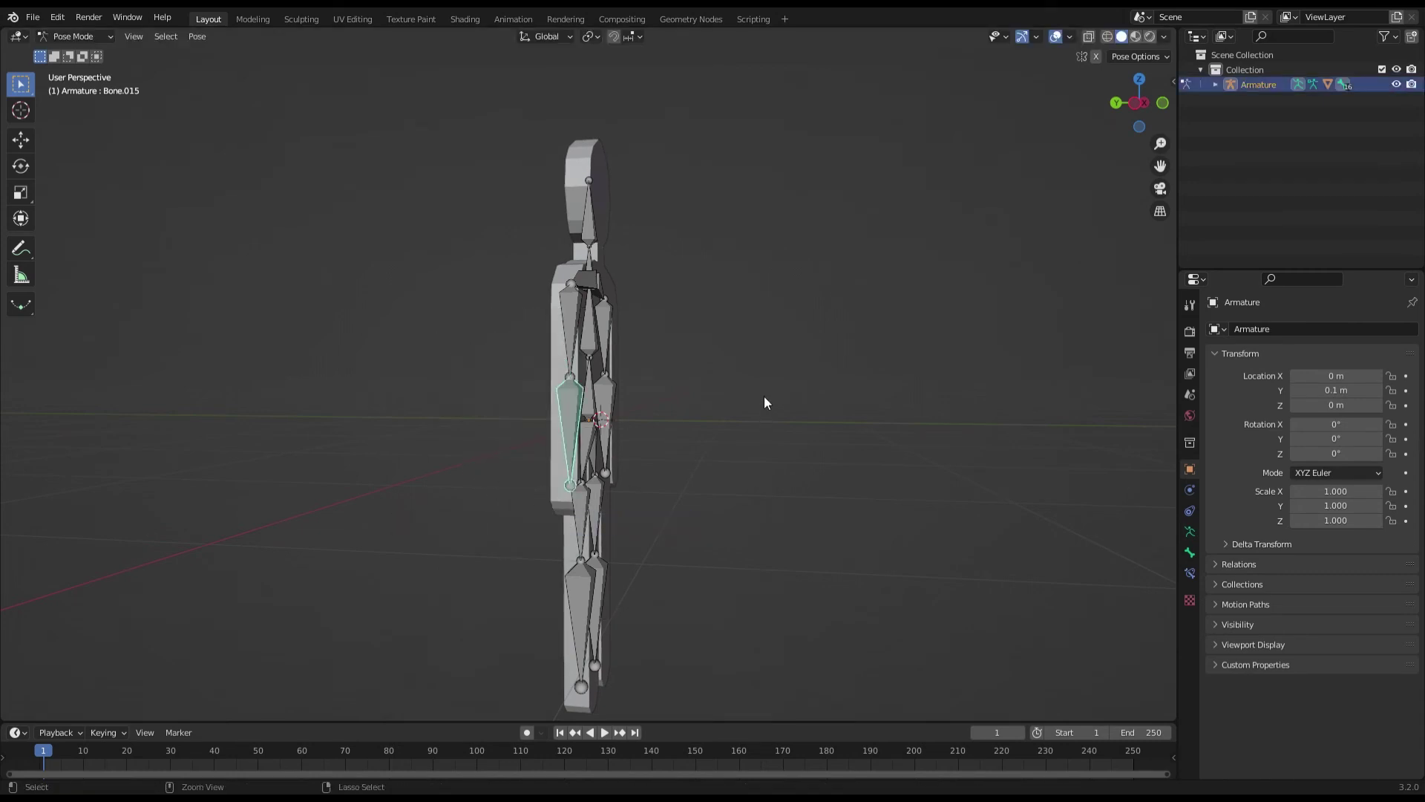
Step: Test-rotate the arm bone from the front, then undo the rotation
middle_drag(764, 396, 600, 375)
click(579, 372)
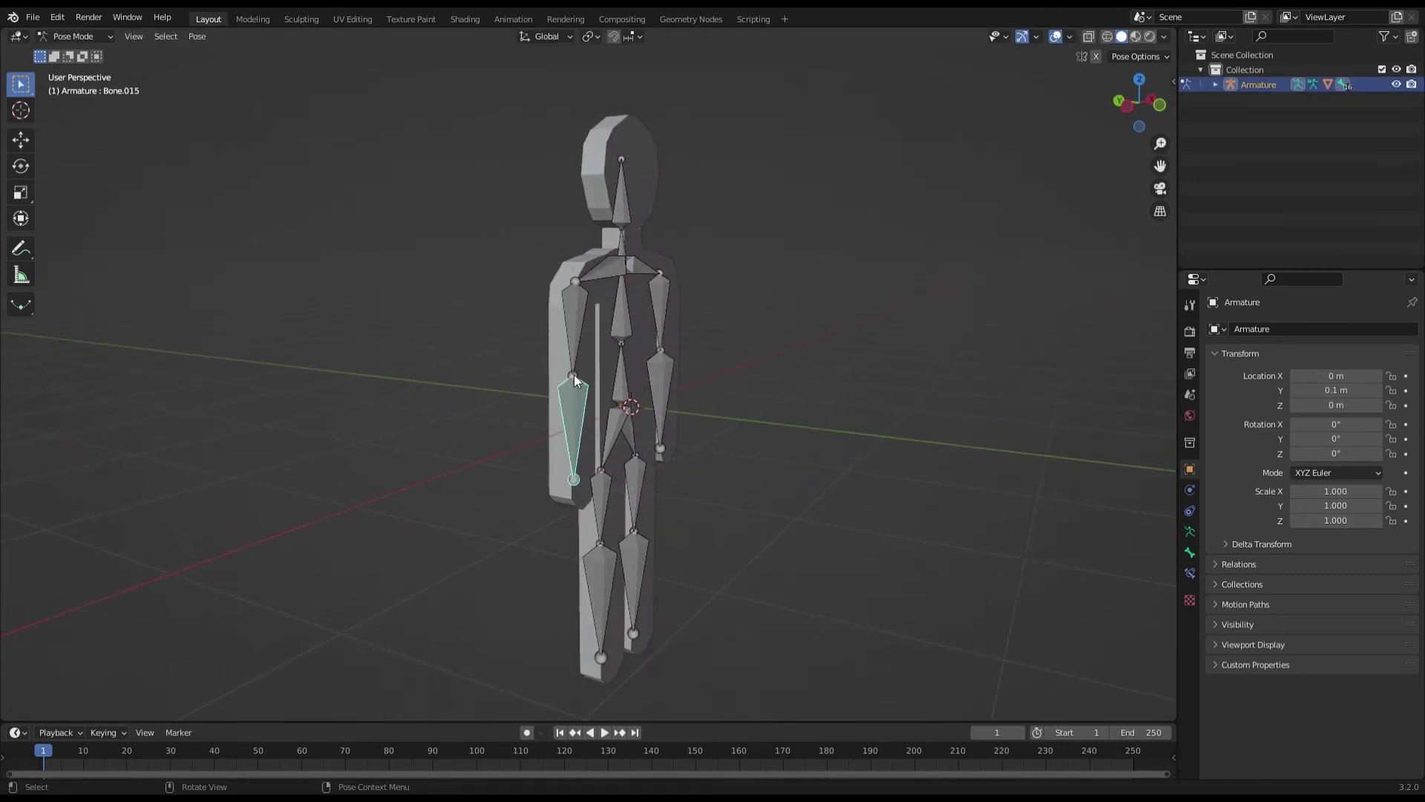
key(r)
click(576, 355)
key(ctrl+z)
Step: Rotate the upper arm and swing the forearm upright, ending facing the figure's front
click(571, 332)
key(r)
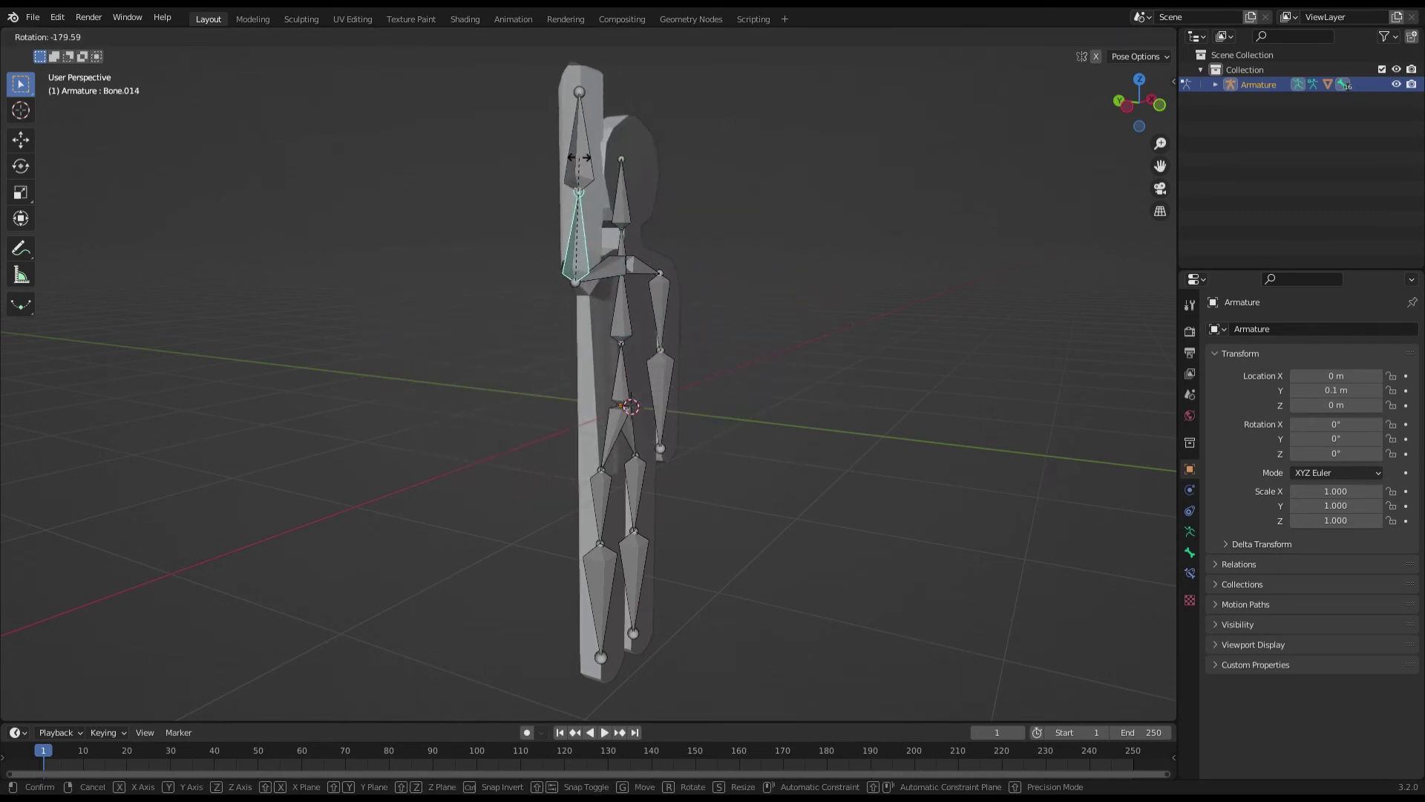
click(581, 181)
key(r)
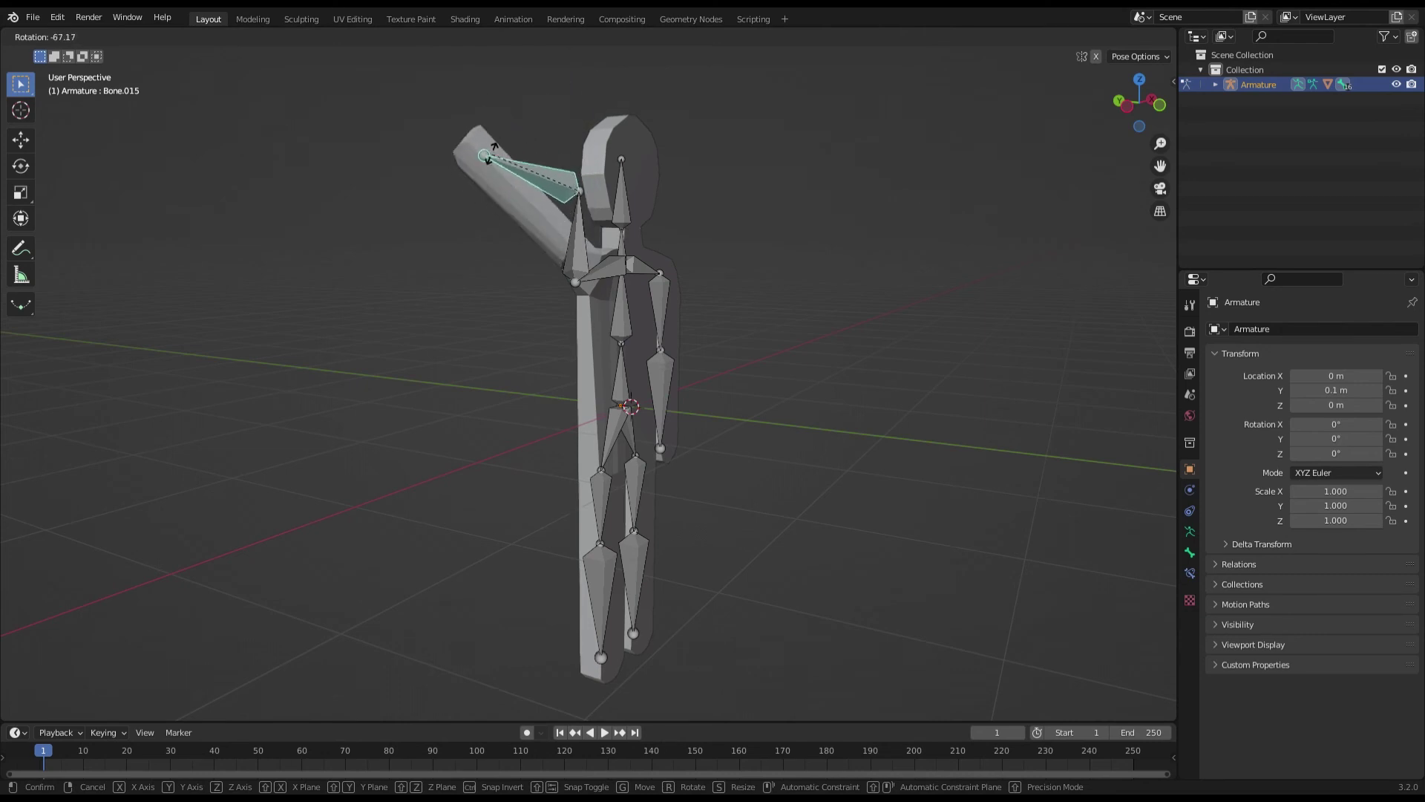
click(902, 235)
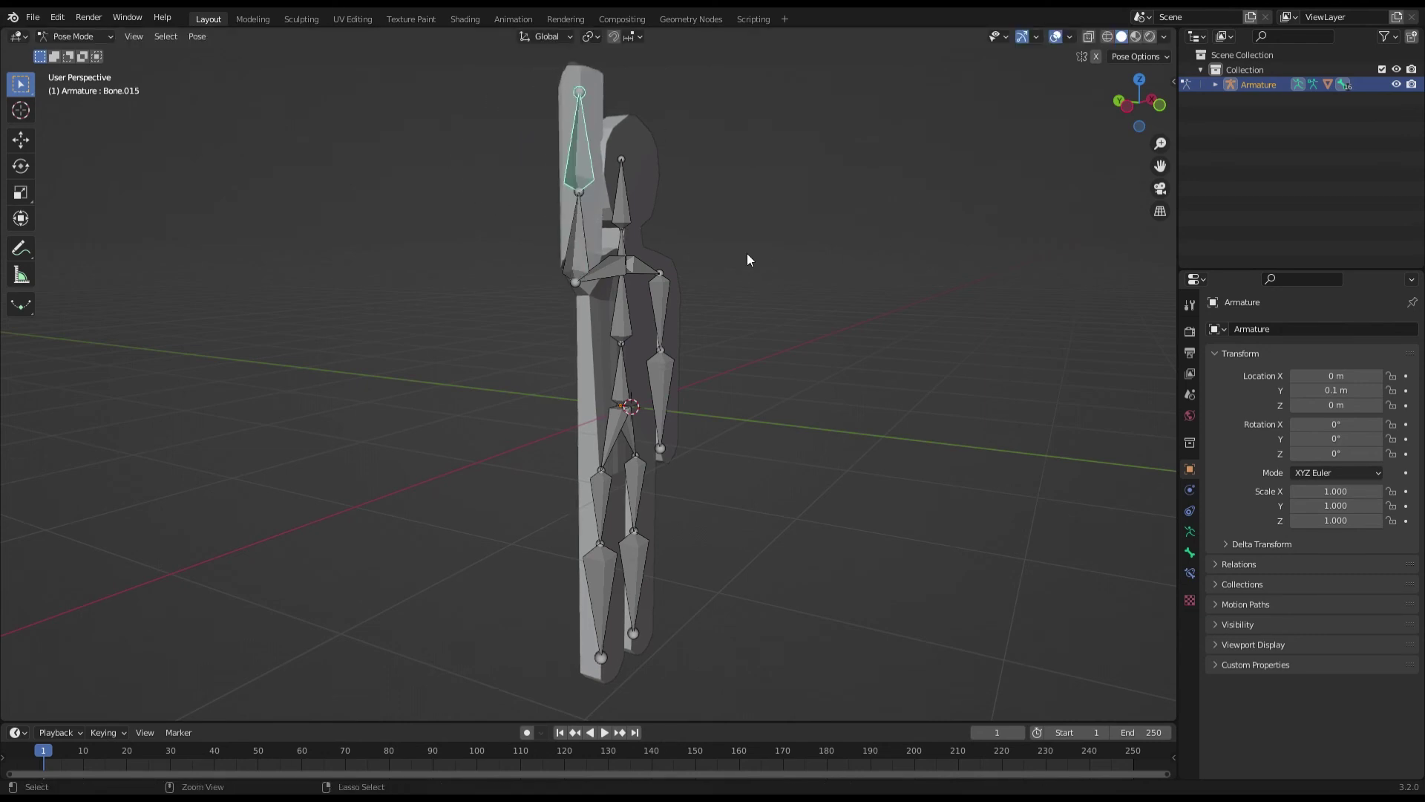
mouse_move(784, 273)
middle_down()
mouse_move(734, 292)
mouse_move(659, 286)
middle_up()
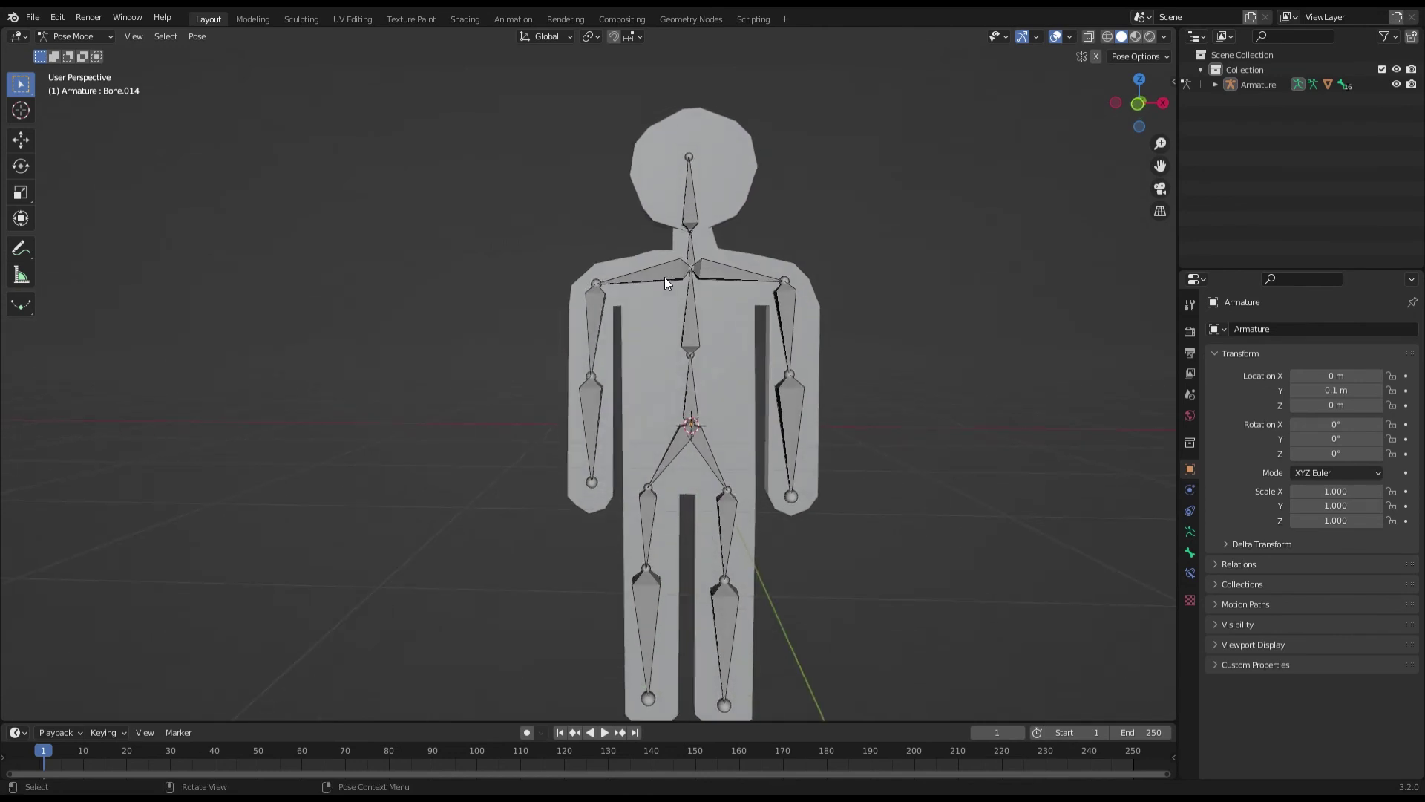
mouse_move(646, 294)
middle_down()
mouse_move(657, 318)
mouse_move(765, 319)
mouse_move(654, 299)
middle_up()
click(692, 213)
key(r)
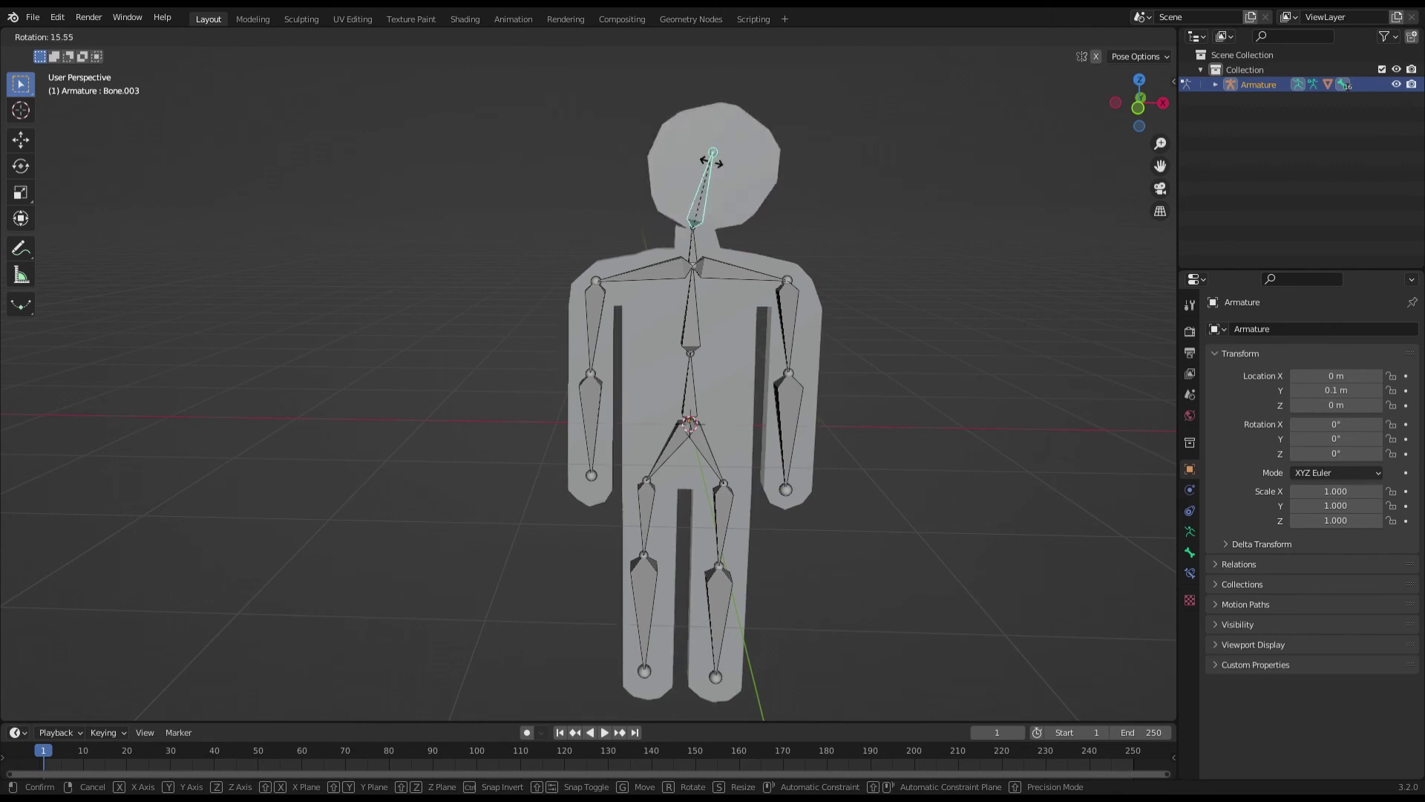
key(g)
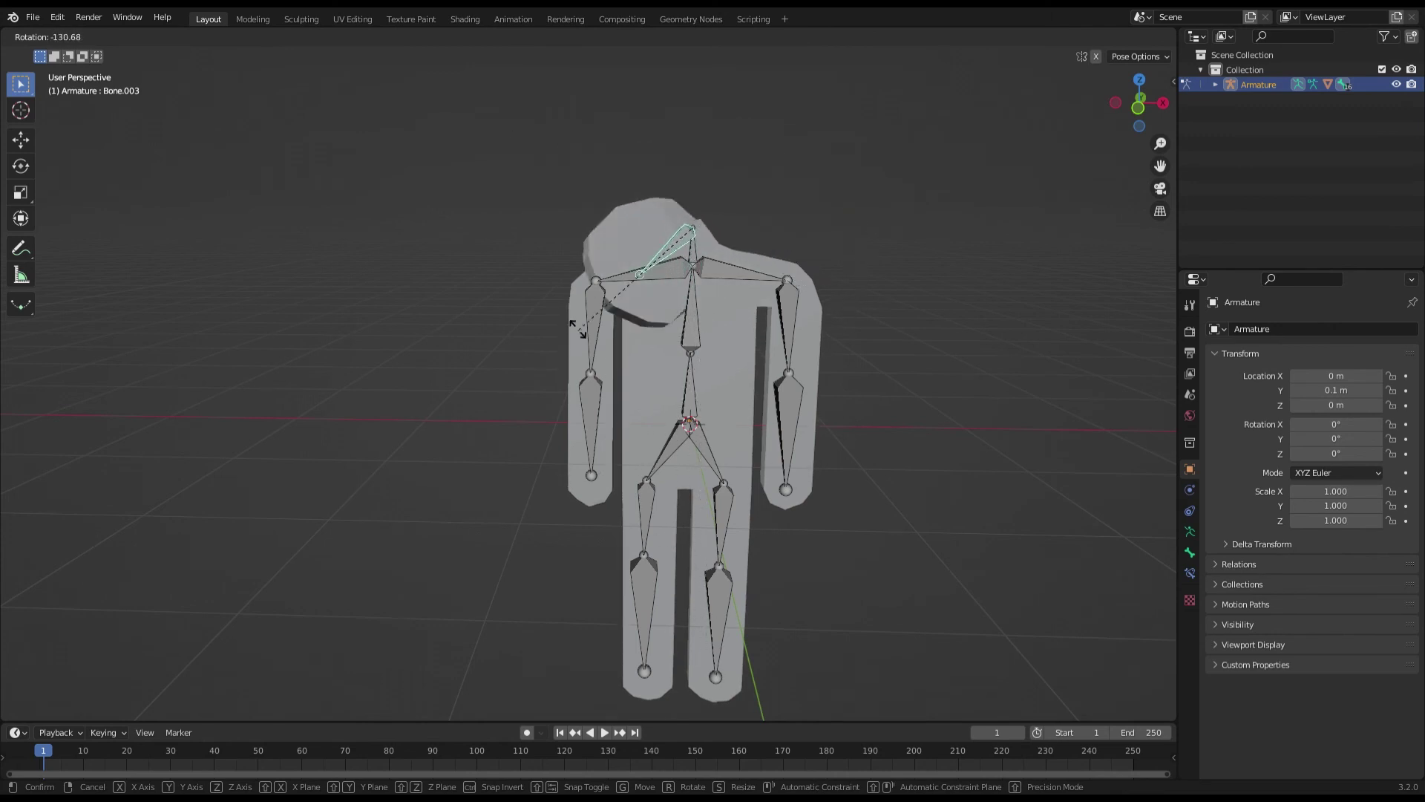
click(645, 149)
key(ctrl+z)
key(ctrl+z)
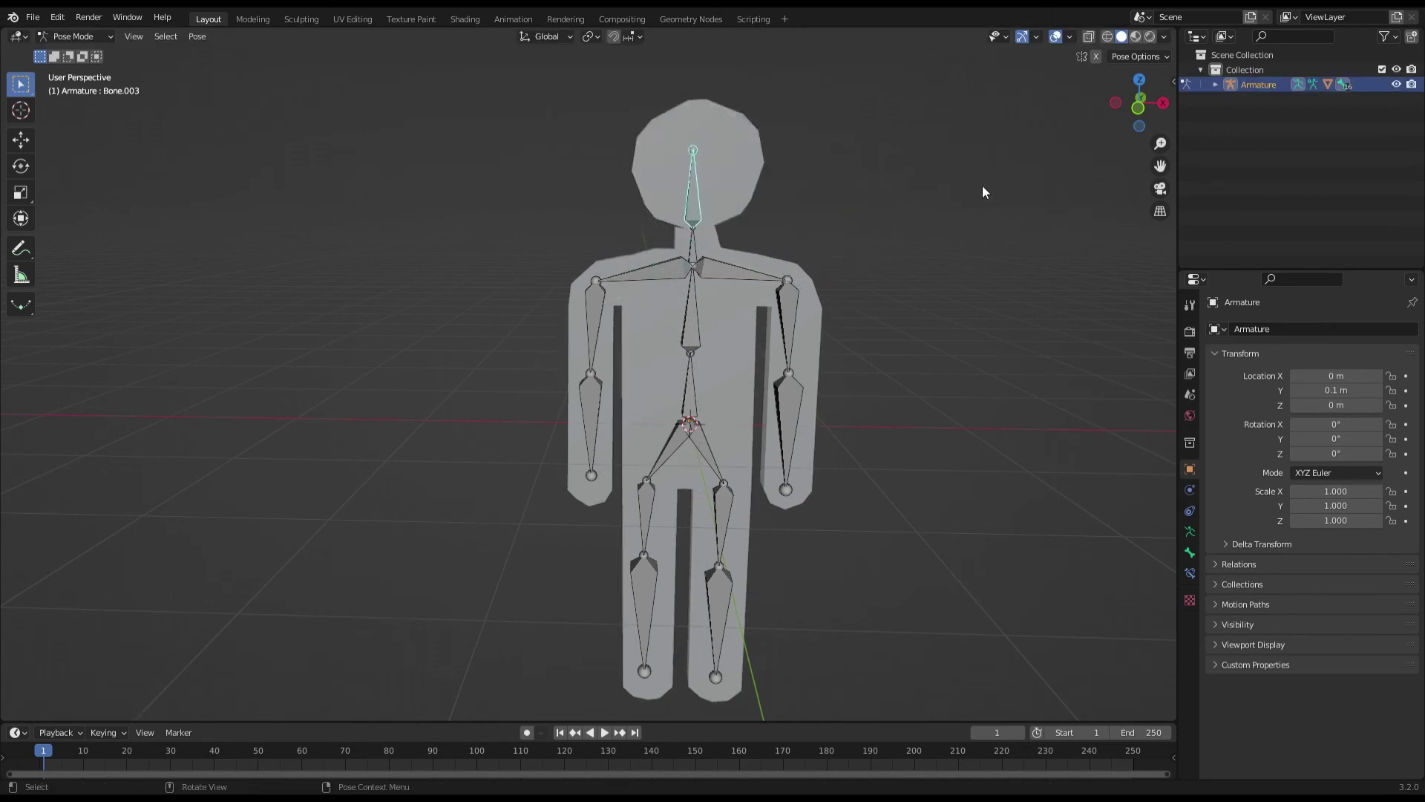
key(KP_1)
mouse_move(982, 190)
middle_down()
mouse_move(1060, 207)
mouse_move(913, 215)
middle_up()
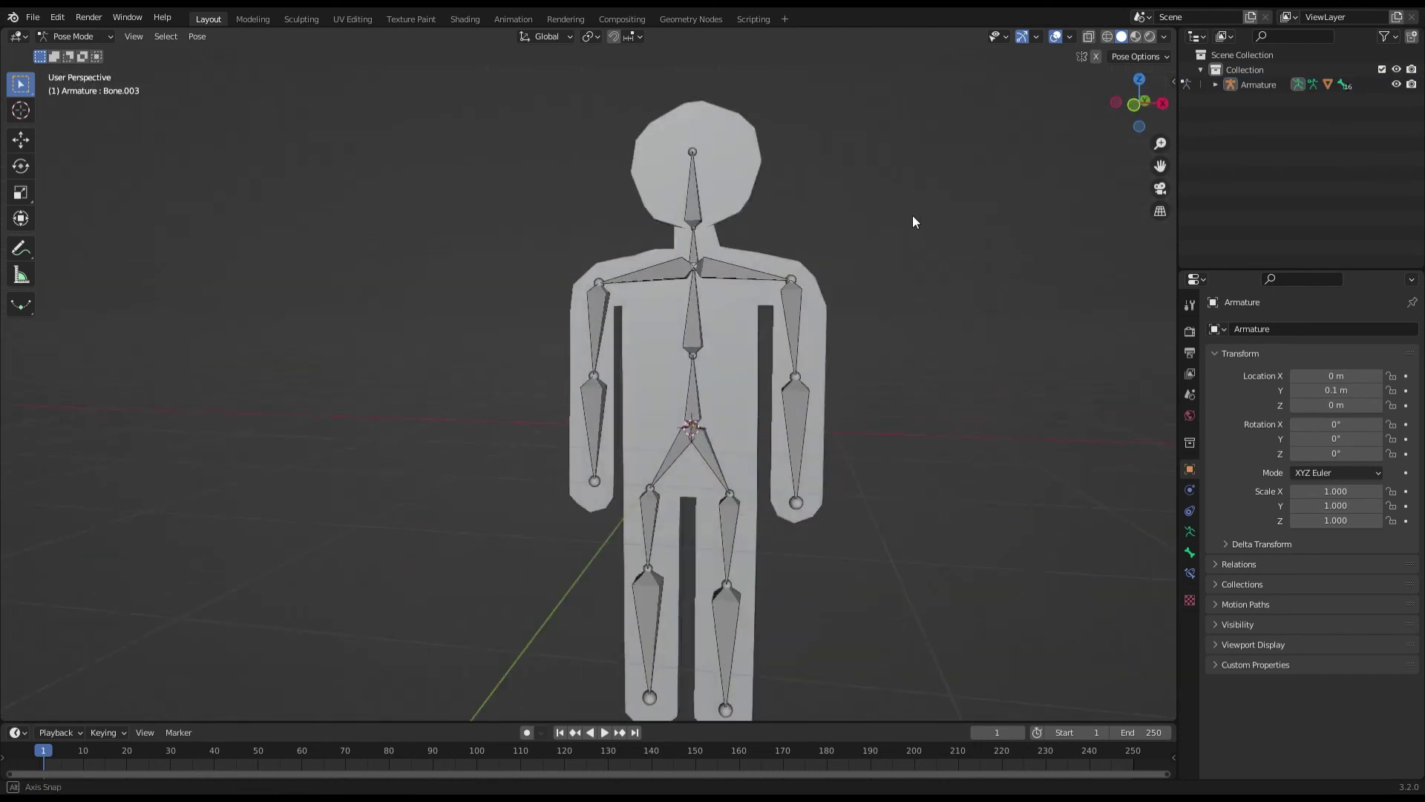
click(789, 418)
key(r)
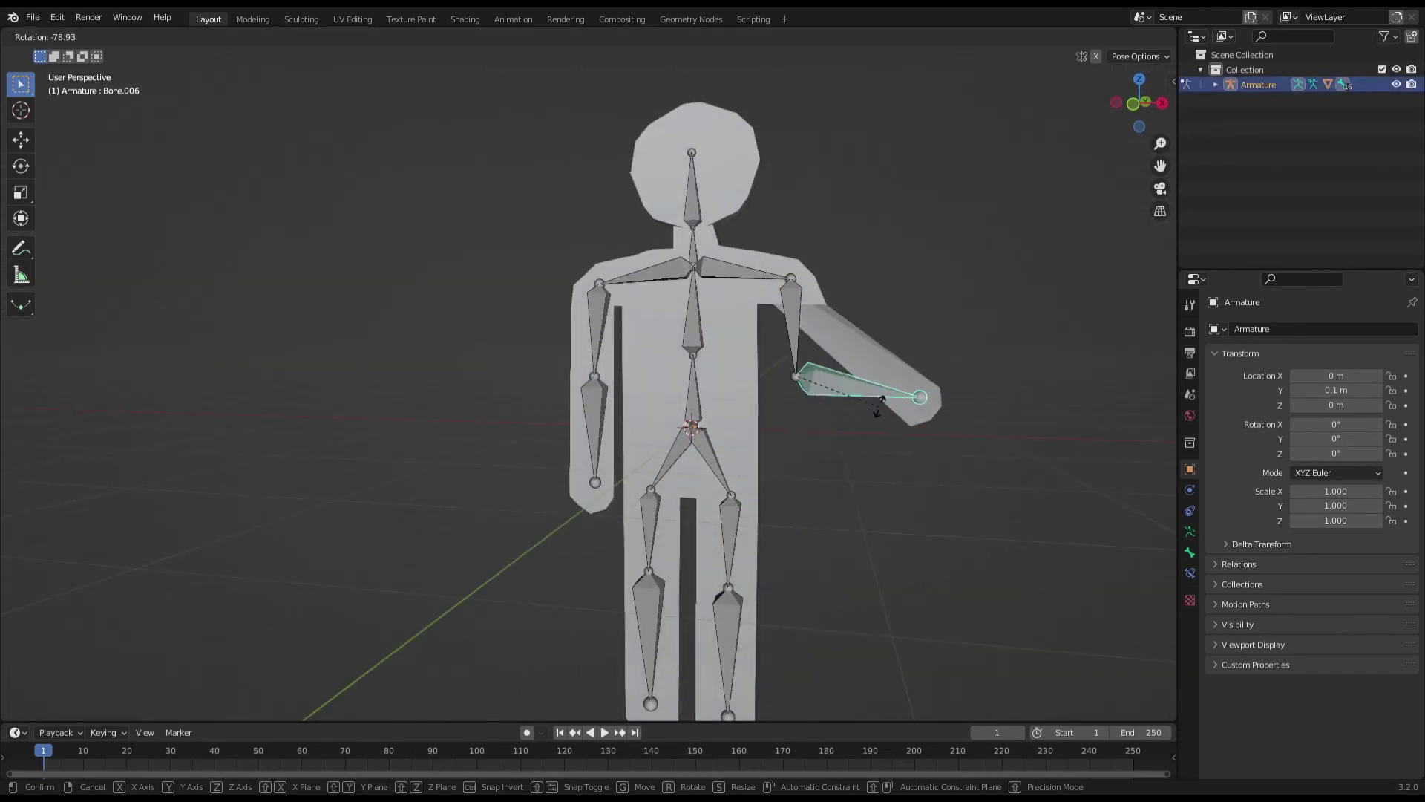
key(Escape)
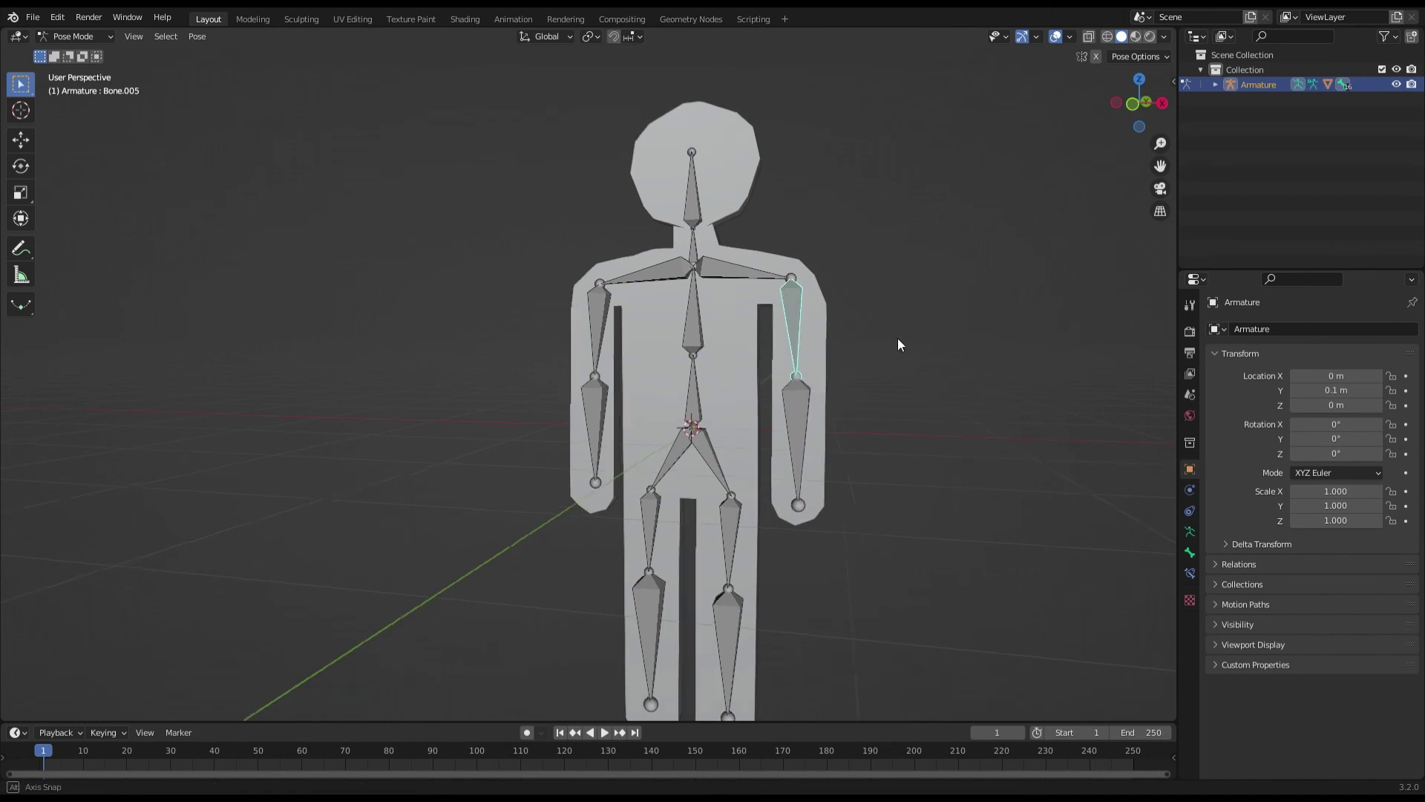
middle_drag(898, 337, 781, 336)
key(g)
click(755, 331)
key(r)
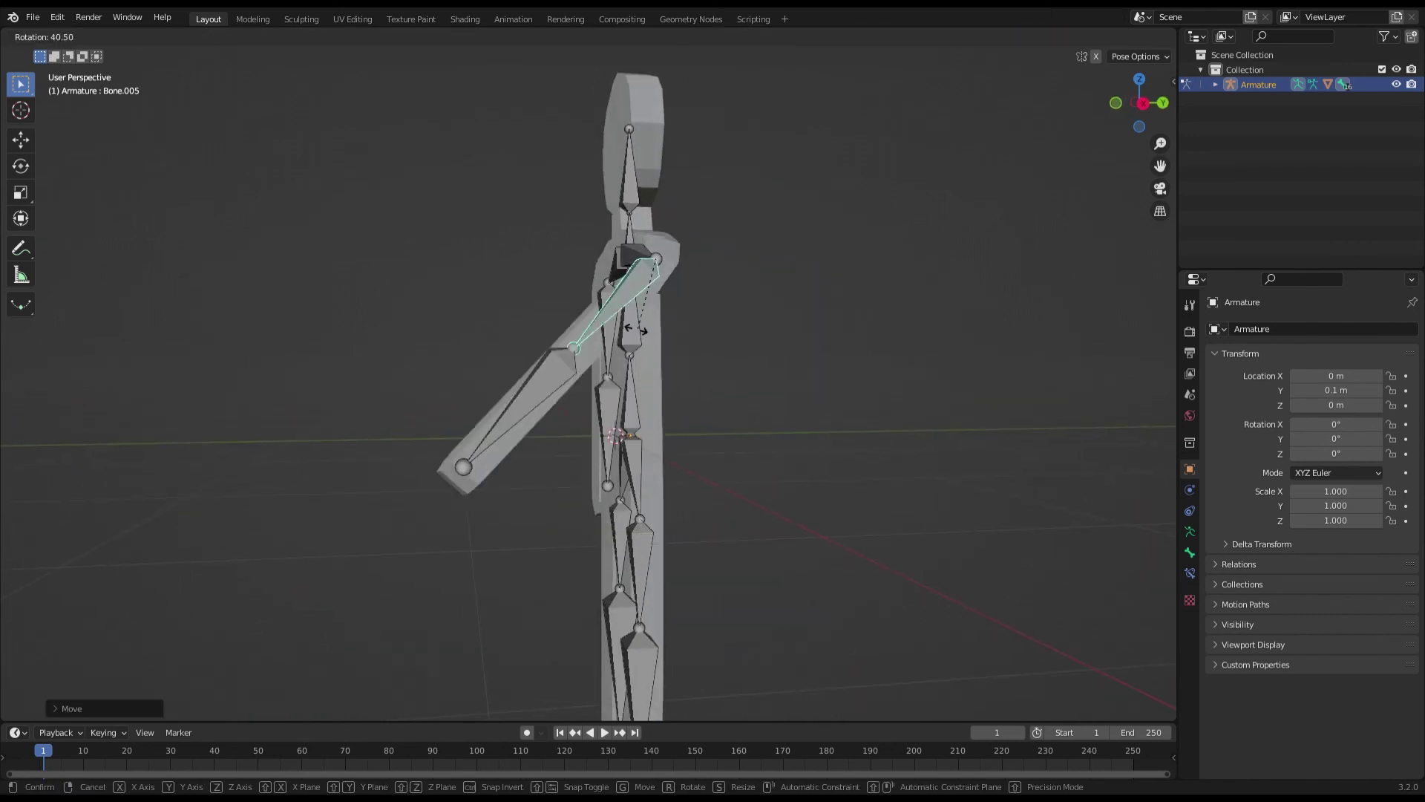
click(810, 365)
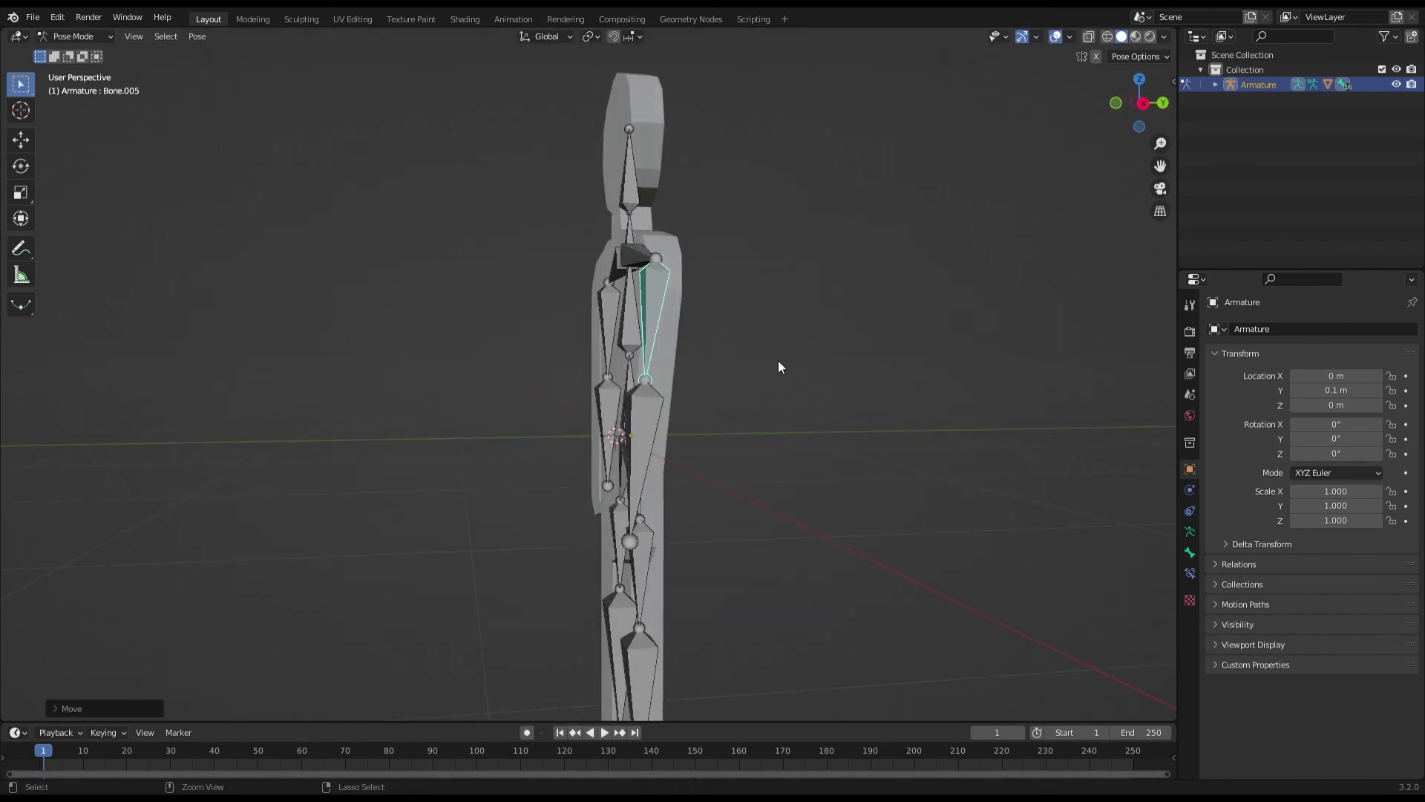
key(Escape)
middle_drag(779, 362, 795, 296)
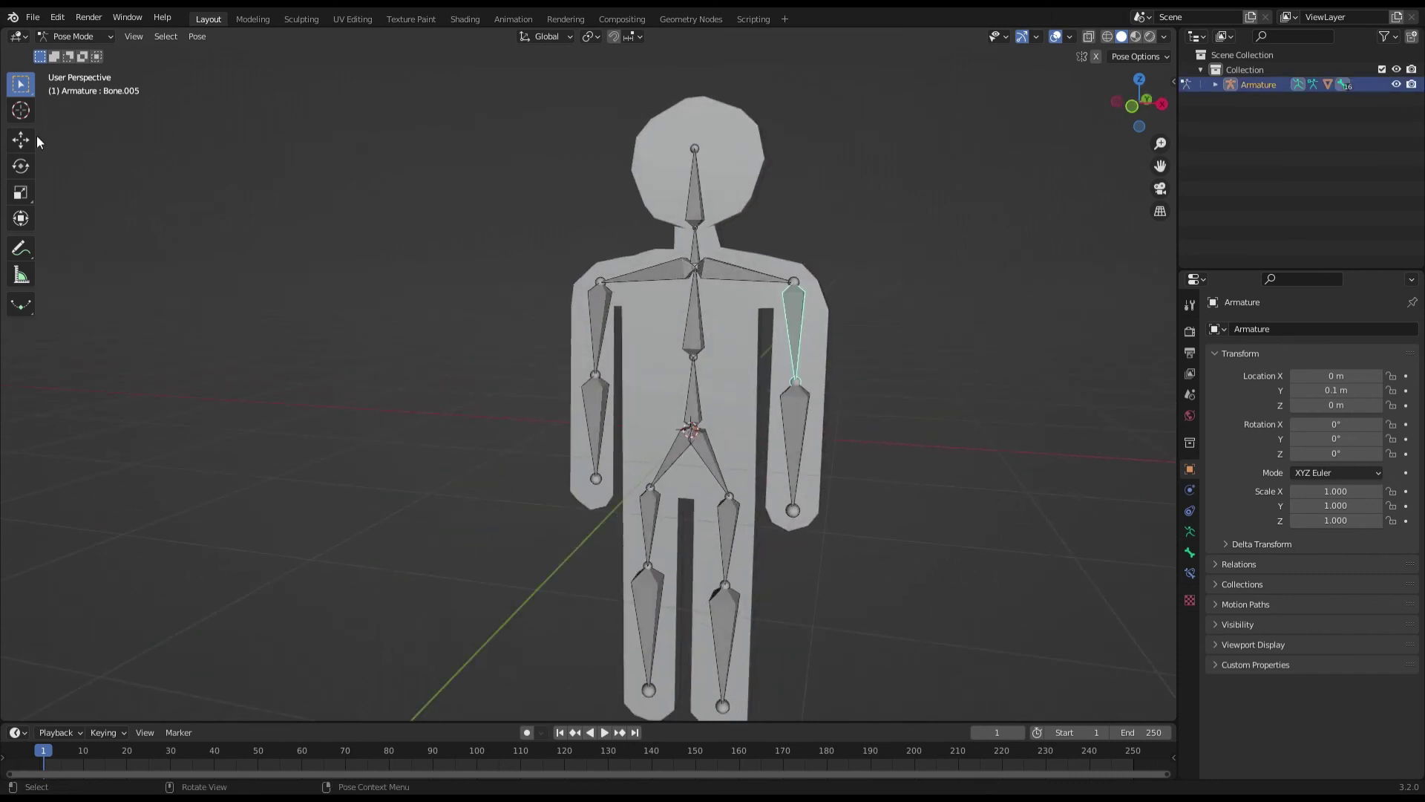
click(33, 166)
mouse_move(824, 284)
mouse_down()
mouse_move(853, 287)
mouse_move(911, 400)
mouse_up()
click(703, 433)
key(g)
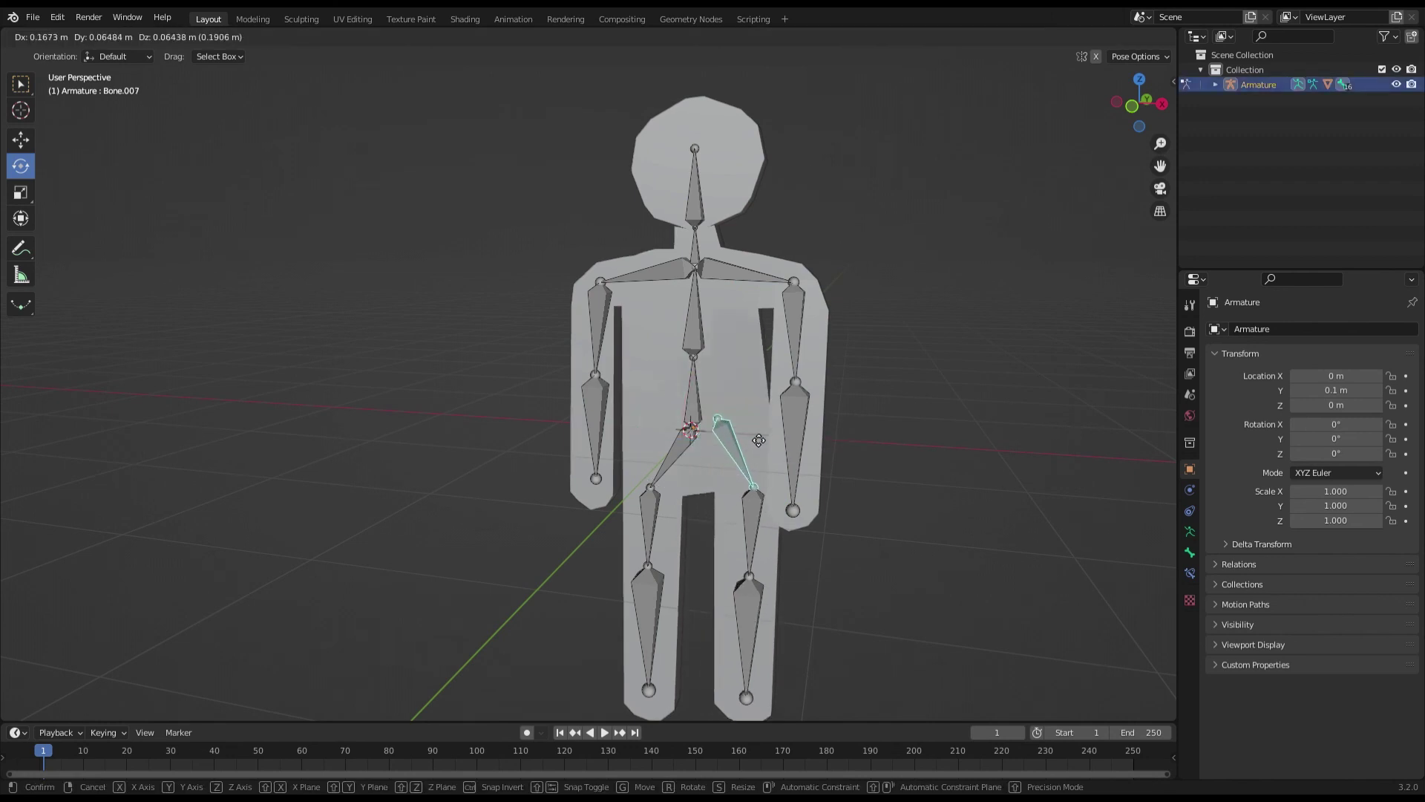
drag(956, 438, 1026, 404)
right_click(1026, 404)
click(669, 450)
key(g)
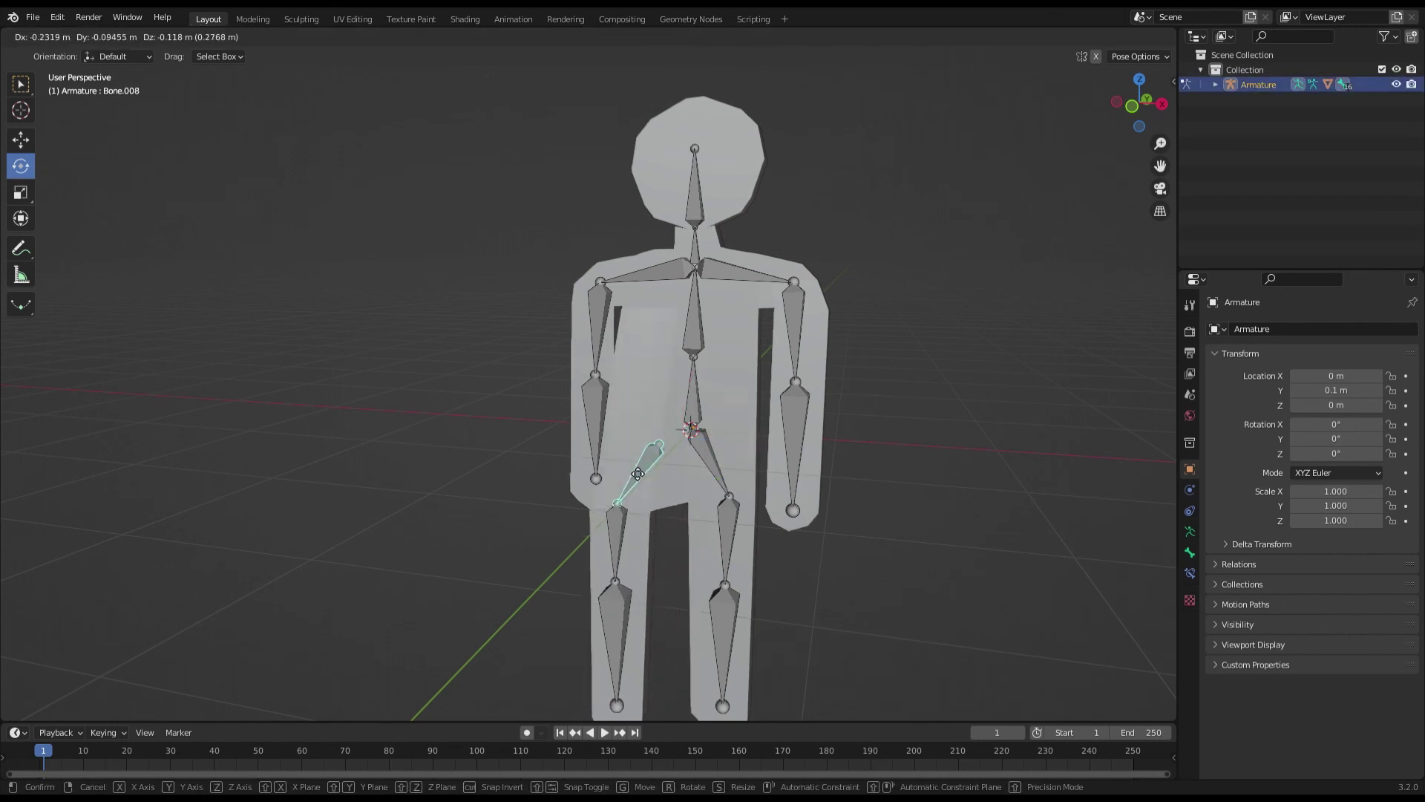
click(678, 444)
key(ctrl+z)
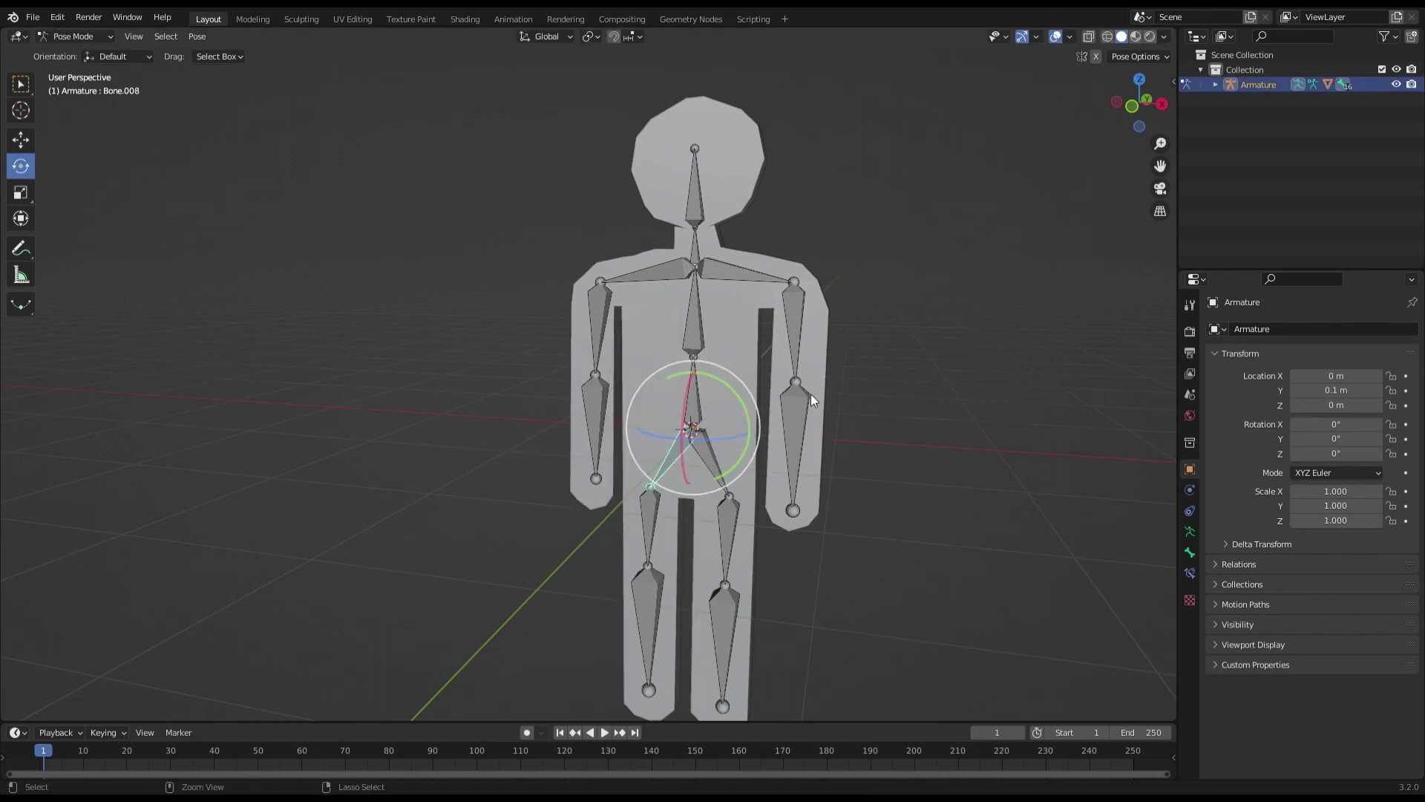
key(ctrl+z)
key(ctrl+shift+z)
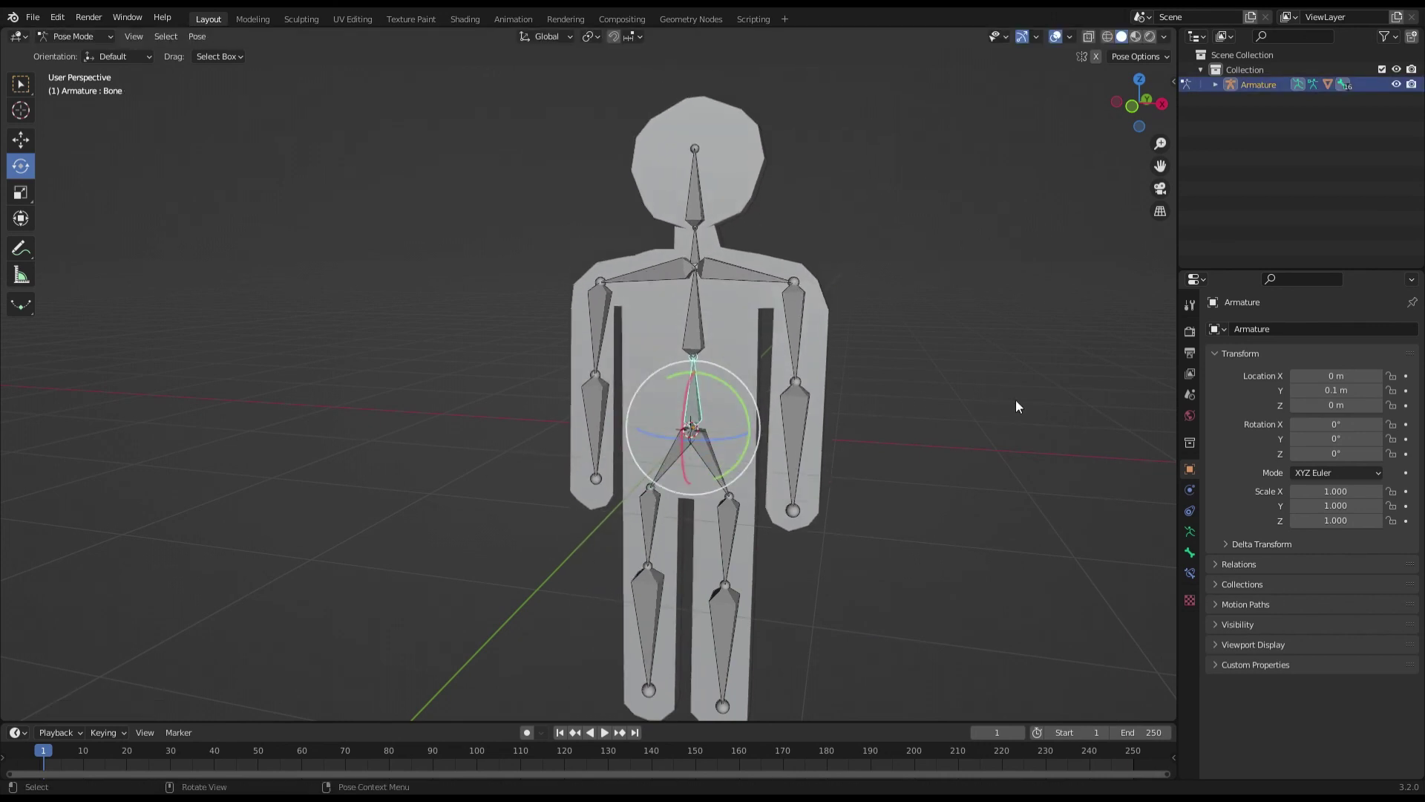
key(ctrl+z)
click(693, 314)
key(r)
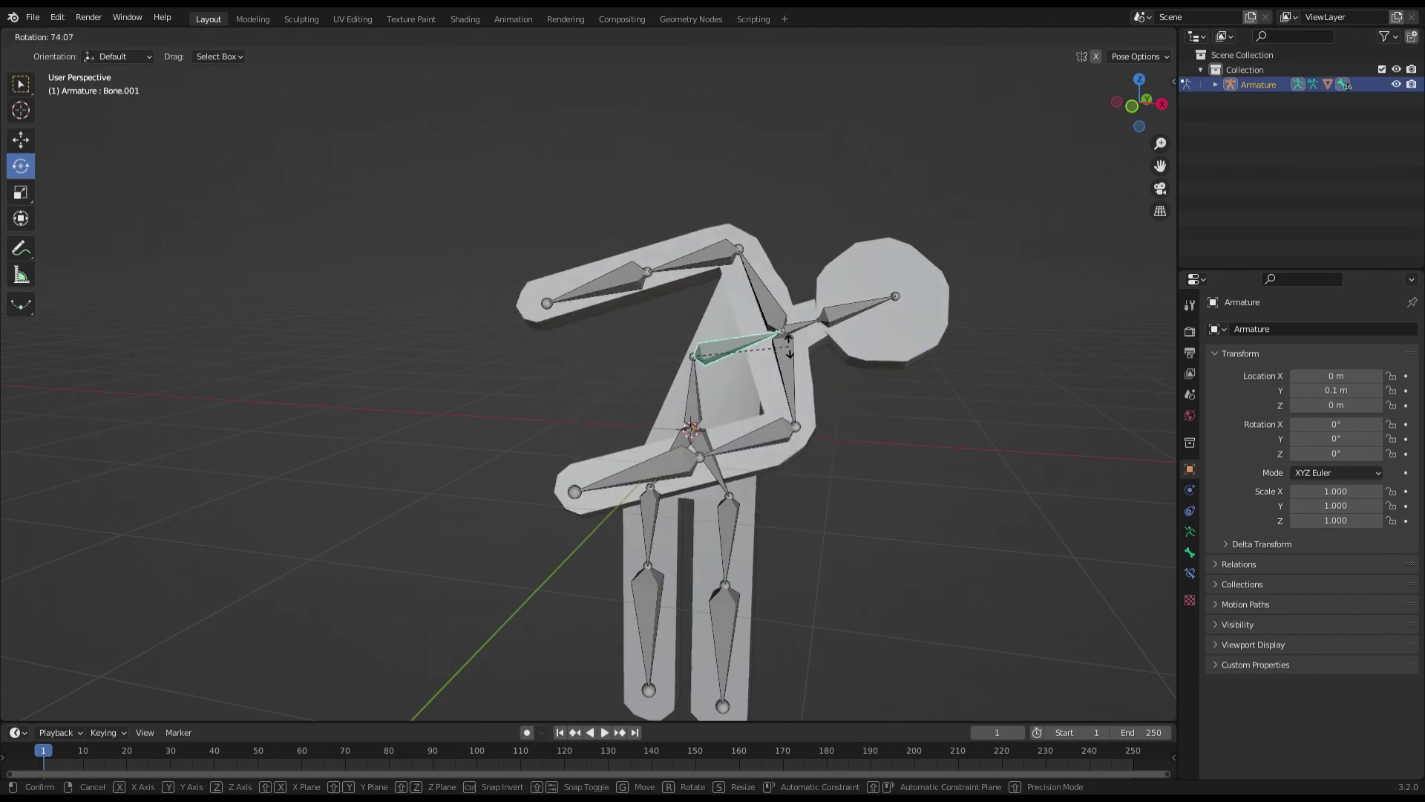
key(Escape)
click(924, 348)
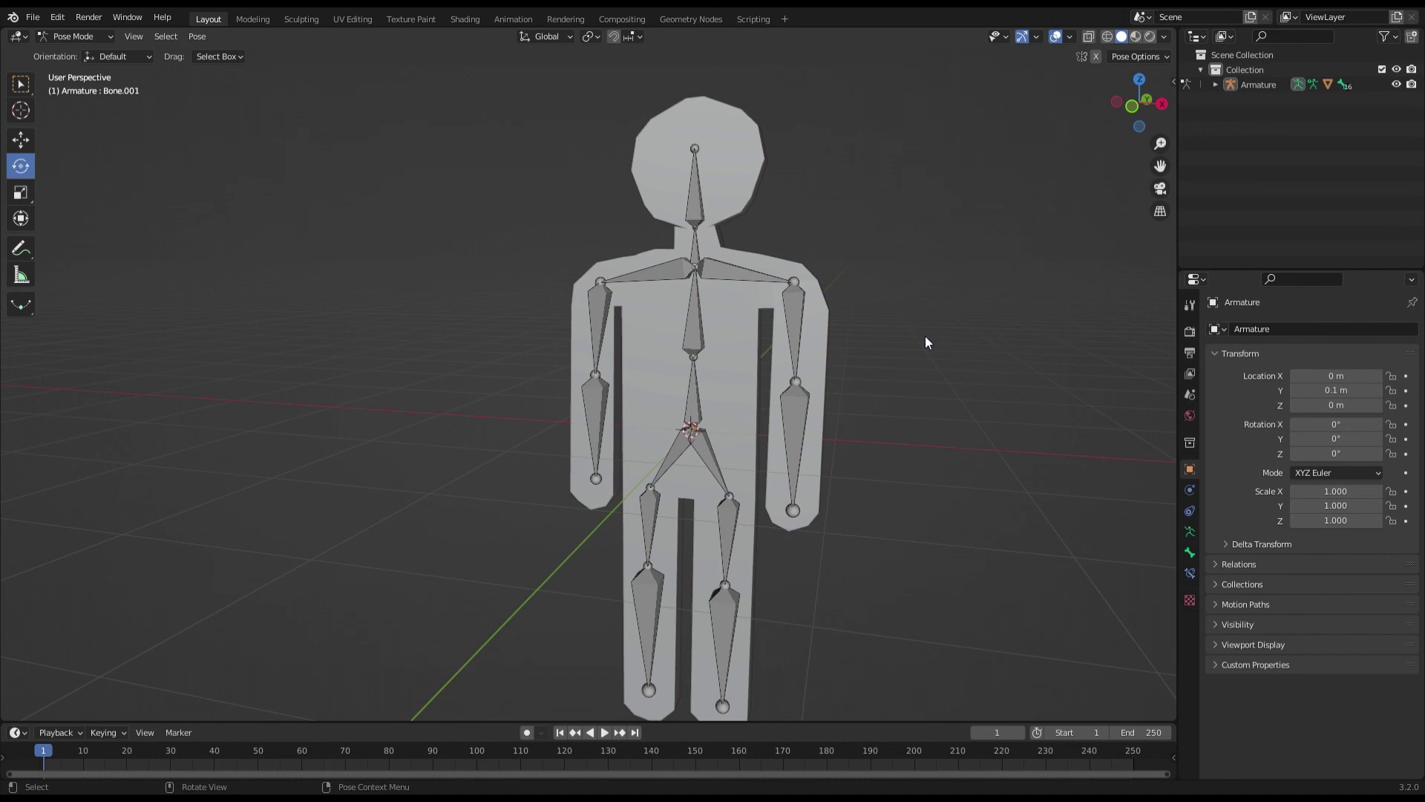
middle_drag(912, 315, 954, 309)
mouse_move(670, 242)
middle_down()
mouse_move(881, 322)
mouse_move(861, 331)
middle_up()
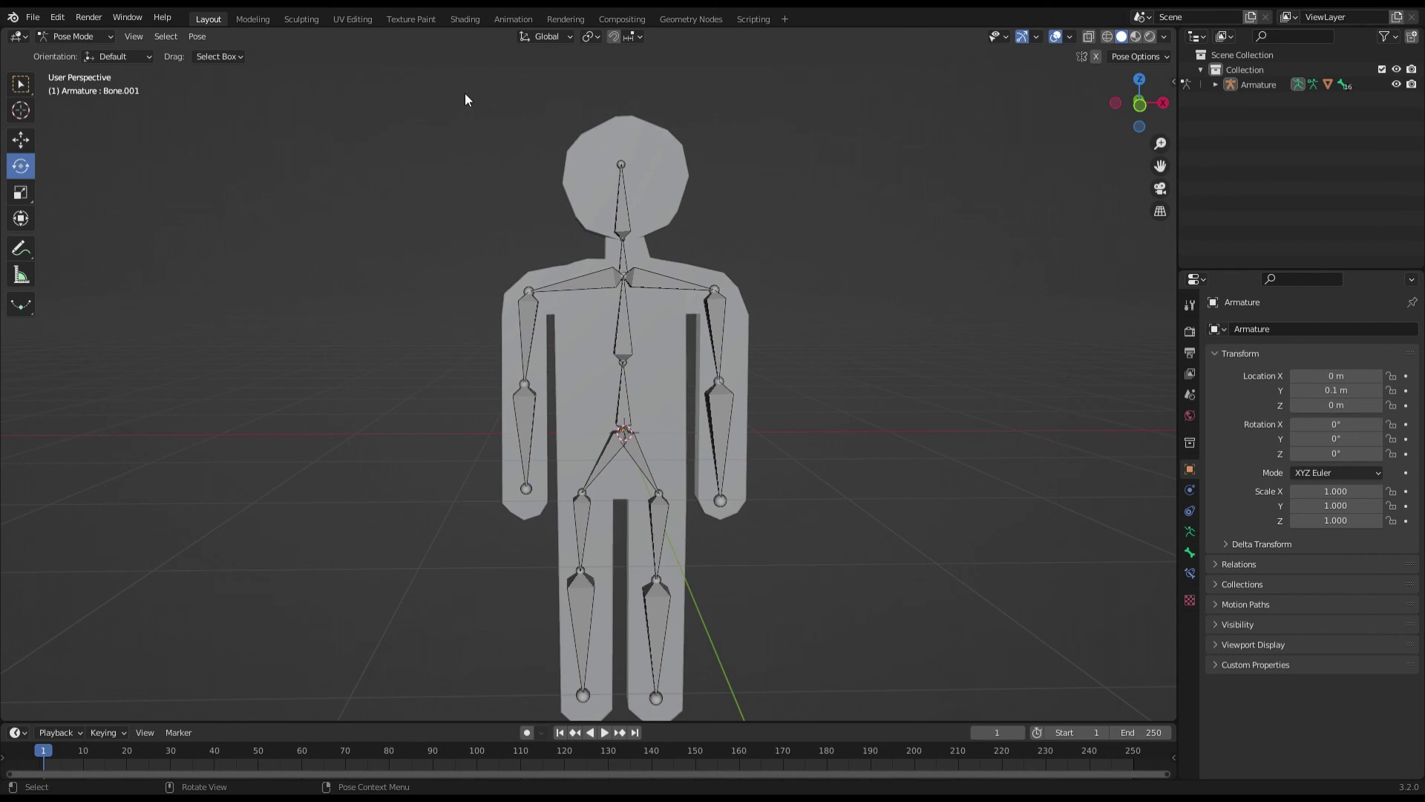